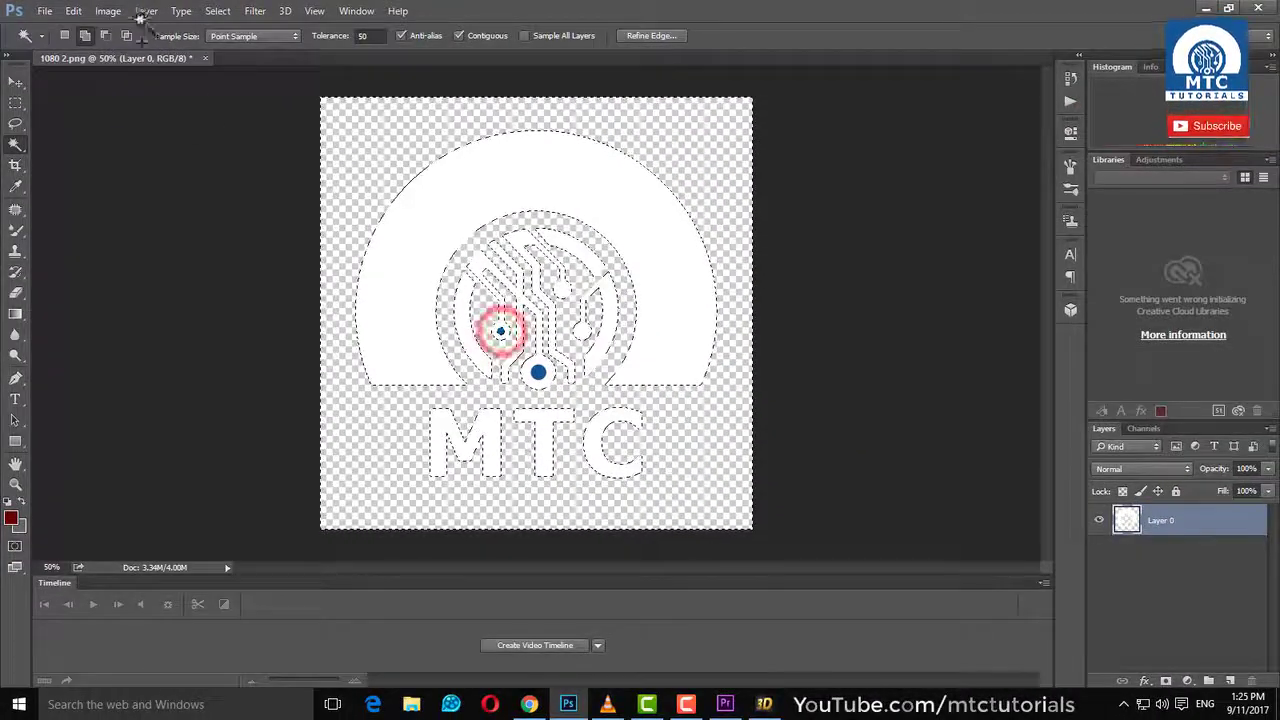
Clear the selected blue areas inside the logo's circuit nodes, deselect, and switch to the Move tool
{"action": "left_click", "coordinate": [78, 12]}
{"action": "left_click", "coordinate": [148, 179]}
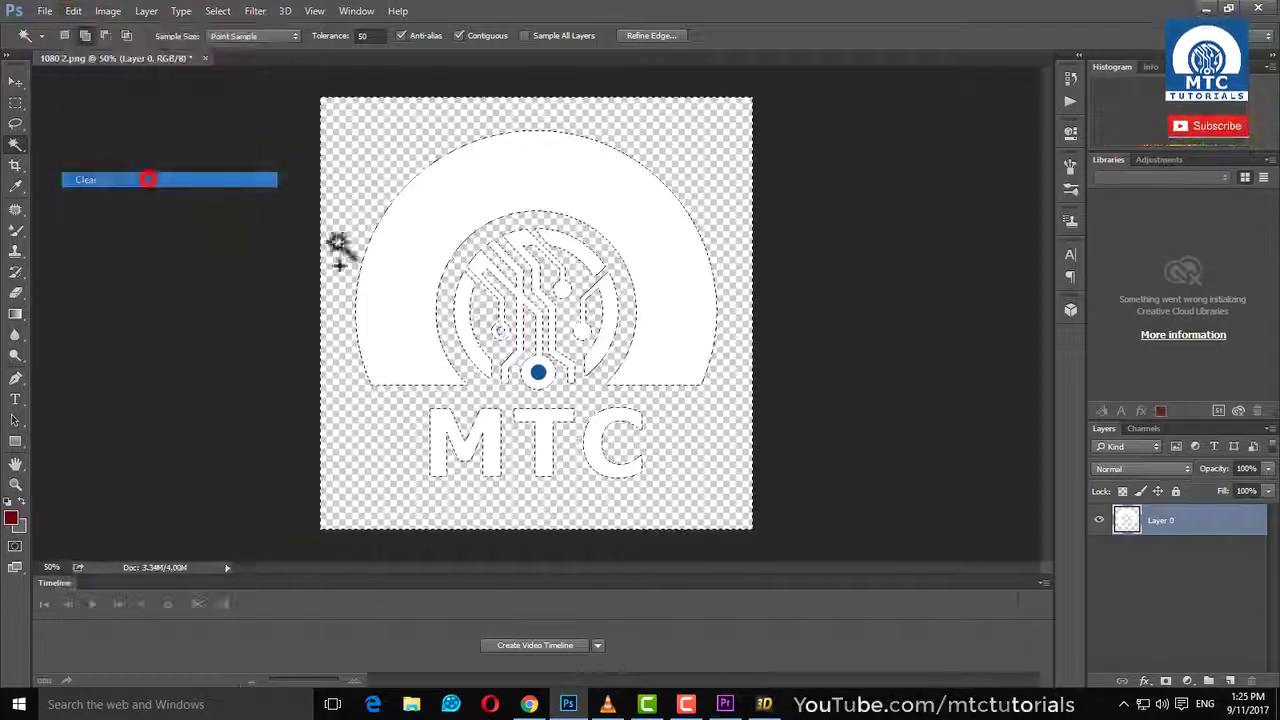
{"action": "left_click", "coordinate": [75, 12]}
{"action": "left_click", "coordinate": [127, 183]}
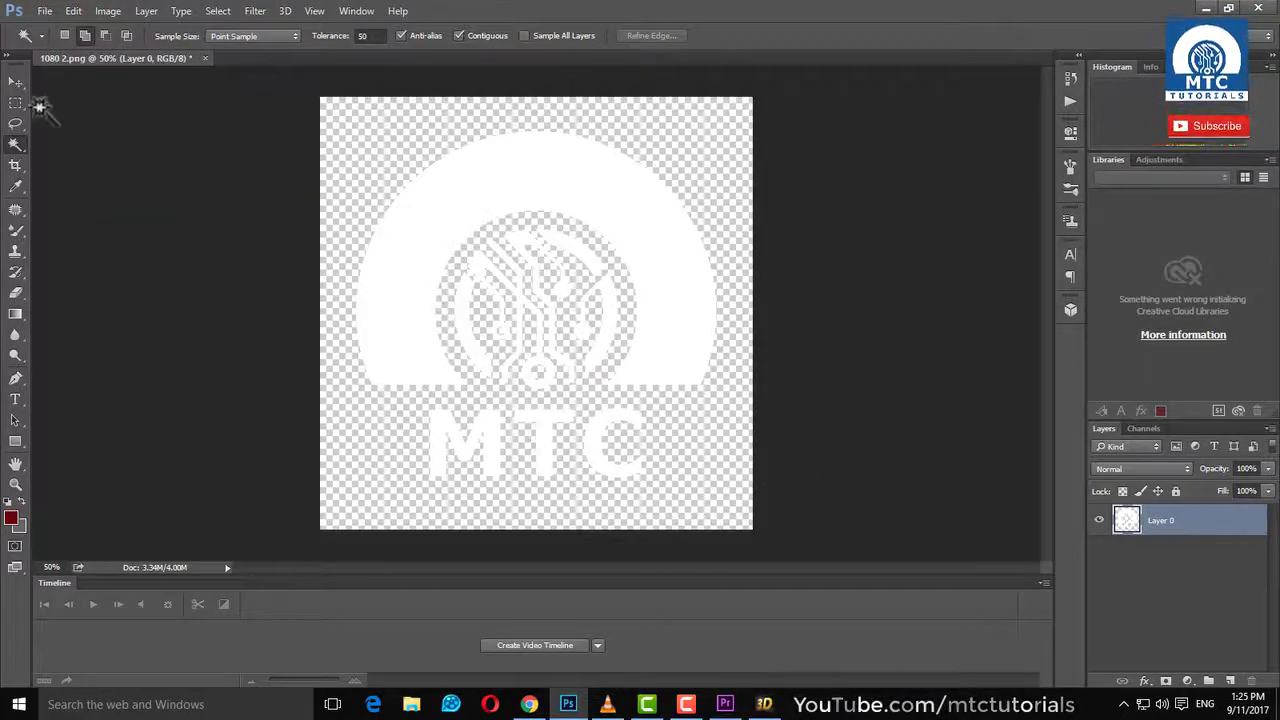
{"action": "left_click", "coordinate": [15, 82]}
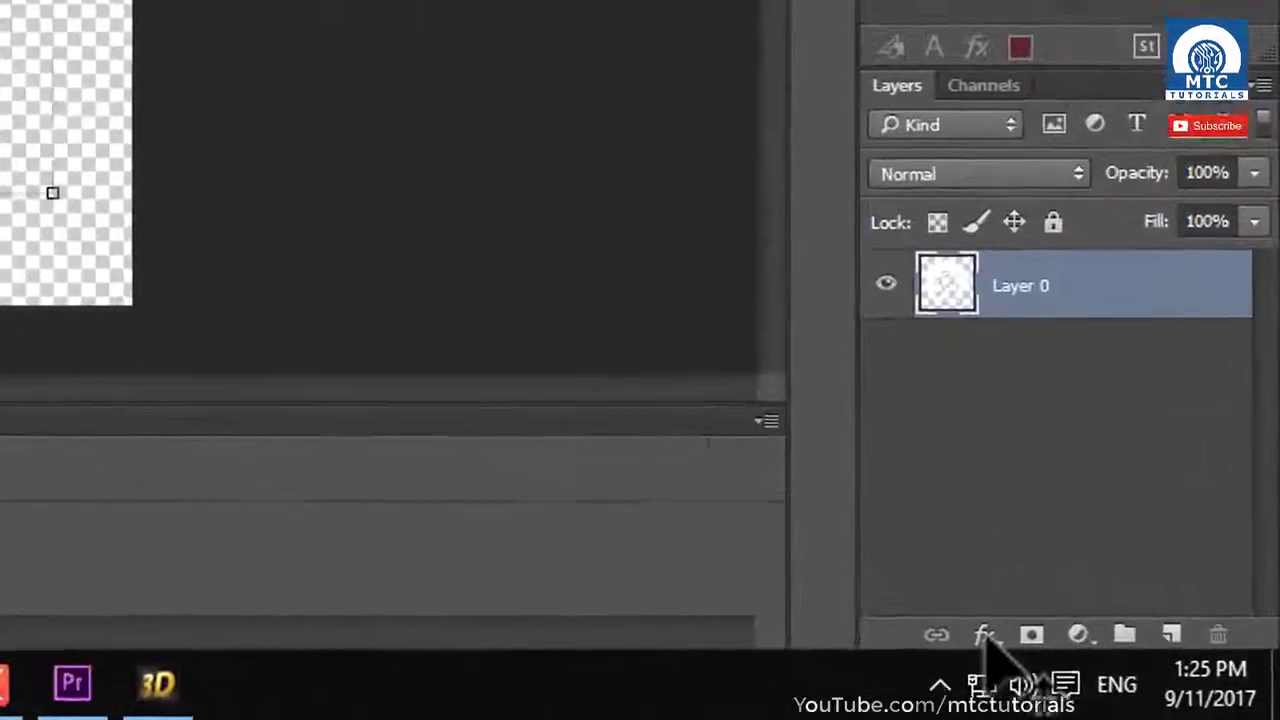
{"action": "left_click", "coordinate": [1145, 680]}
{"action": "left_click", "coordinate": [995, 612]}
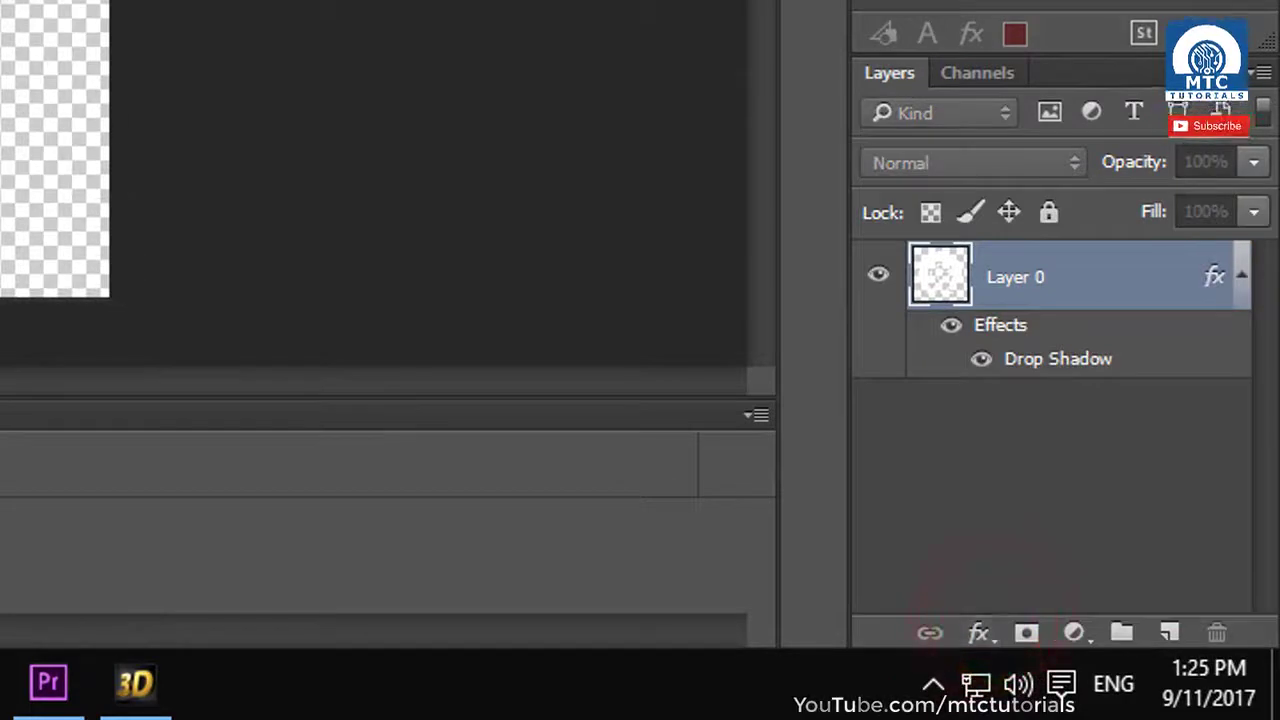
{"action": "key", "text": "Escape"}
Apply a Color Overlay layer style in black (000000) with Normal blend mode to the logo layer
{"action": "left_click", "coordinate": [978, 632]}
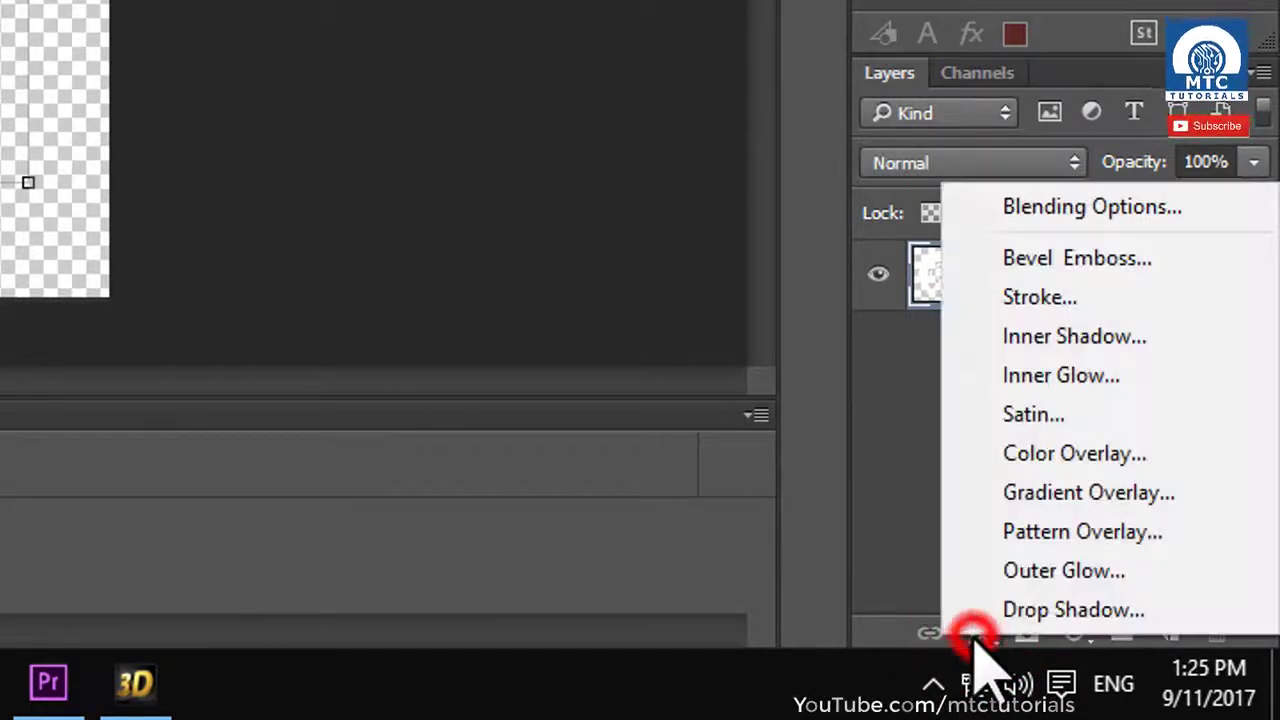
{"action": "left_click", "coordinate": [1060, 455]}
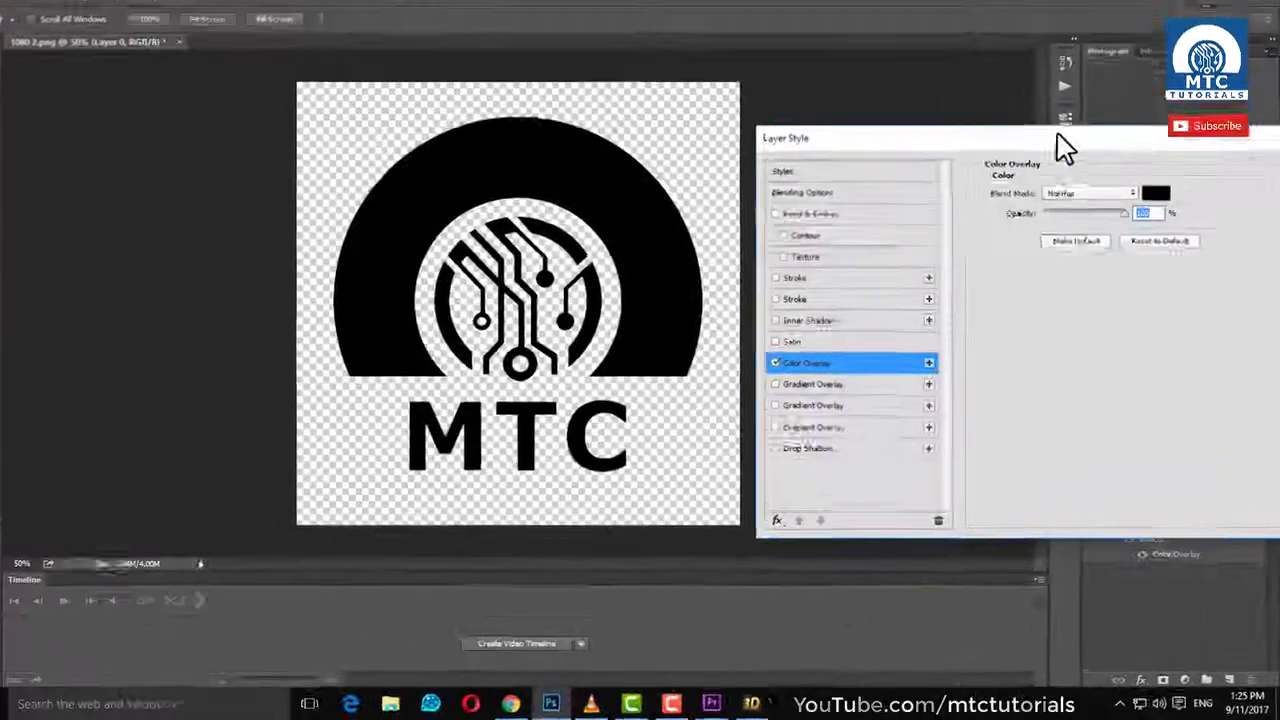
{"action": "left_click_drag", "start_coordinate": [1058, 136], "coordinate": [923, 17]}
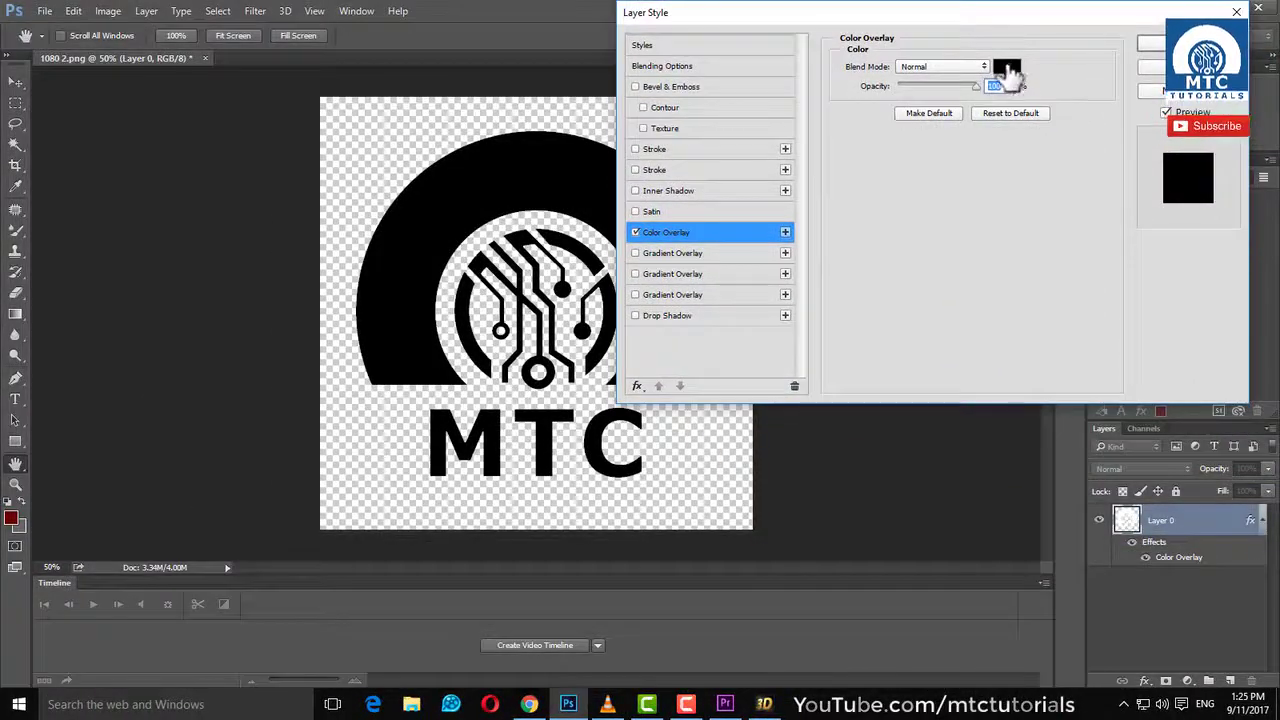
{"action": "left_click", "coordinate": [1006, 70]}
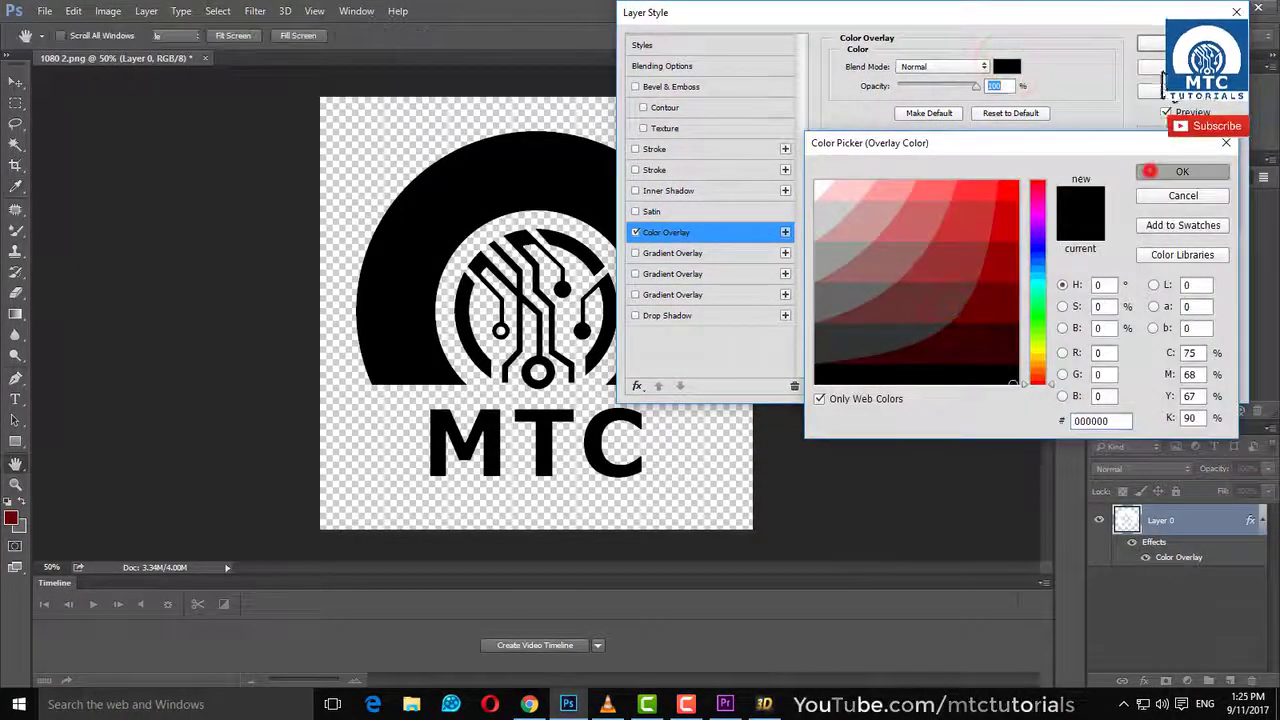
{"action": "left_click", "coordinate": [1150, 171]}
{"action": "left_click", "coordinate": [1152, 44]}
{"action": "key", "text": "v"}
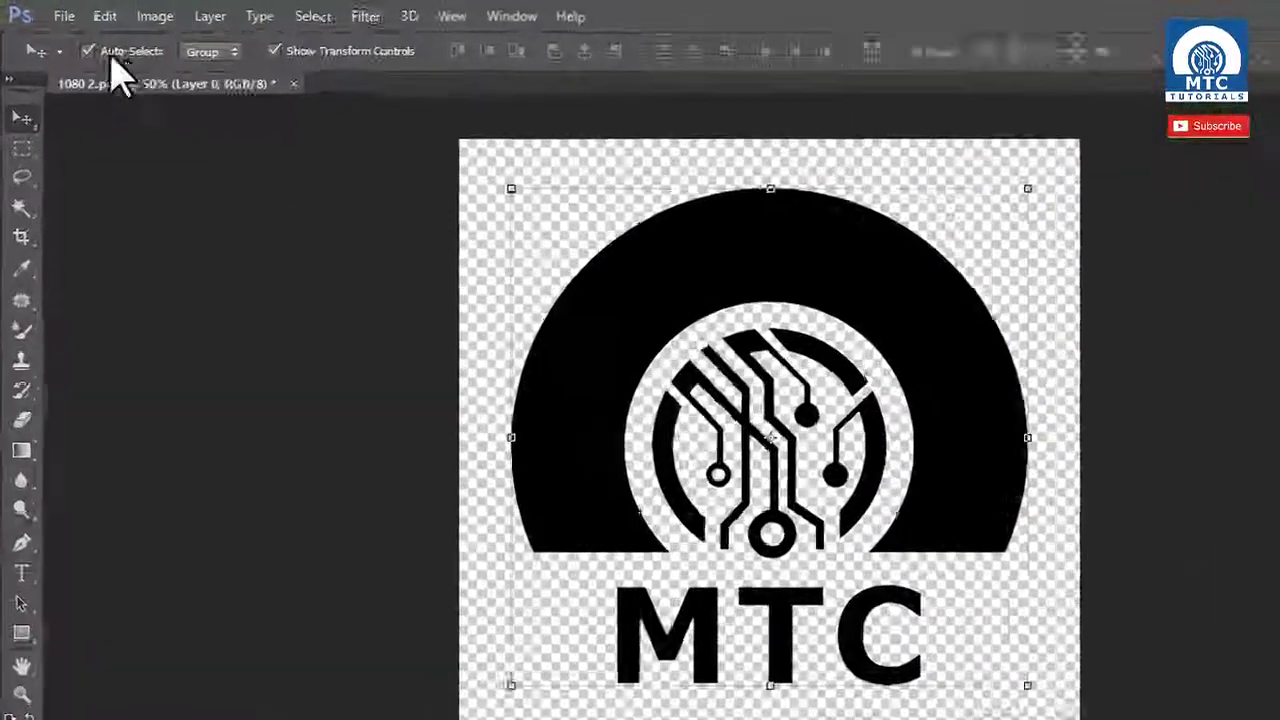
Save the black logo to the Desktop as a BMP file named MTC logo 1, using Windows format and 24 Bit depth
{"action": "left_click", "coordinate": [45, 11]}
{"action": "left_click", "coordinate": [177, 357]}
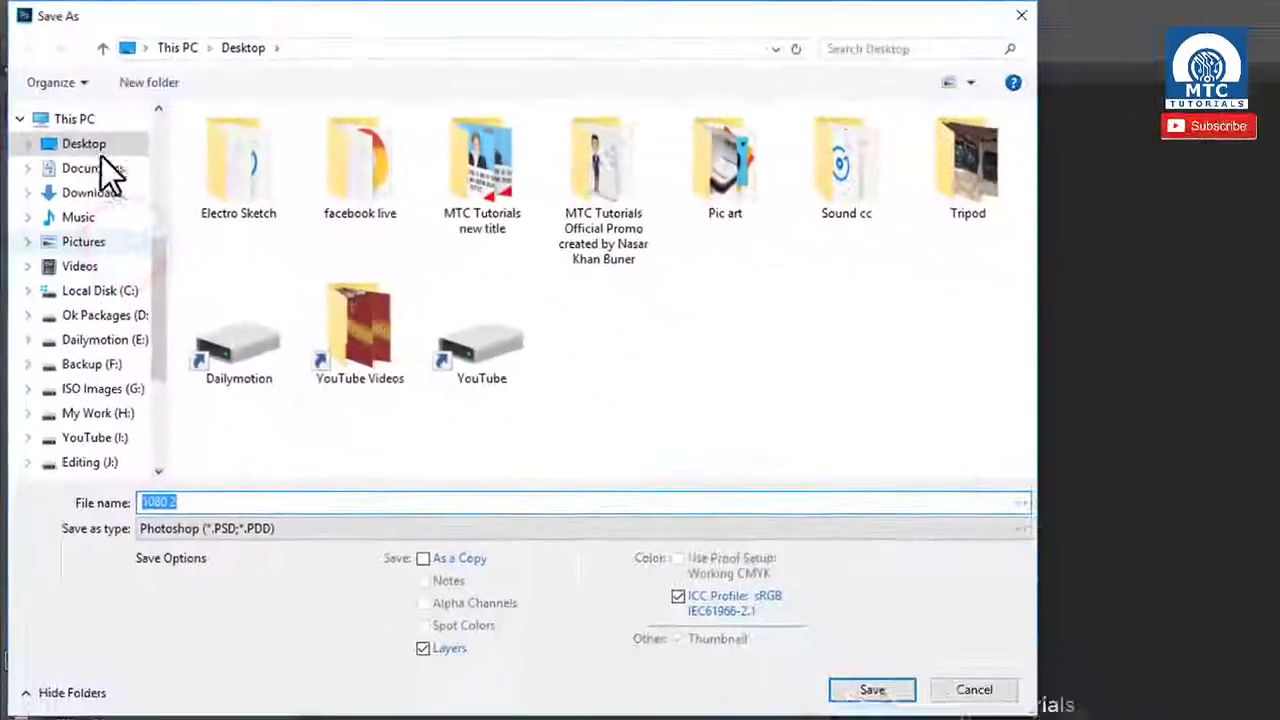
{"action": "left_click", "coordinate": [83, 143]}
{"action": "left_click", "coordinate": [200, 528]}
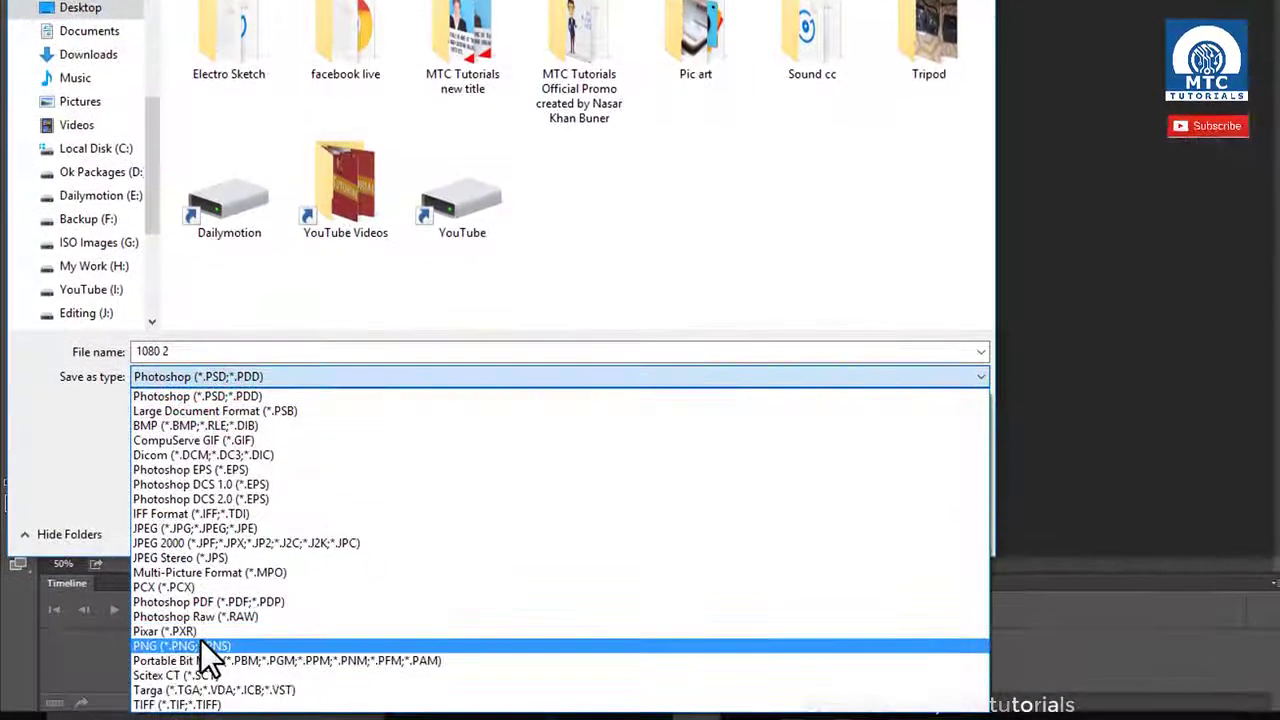
{"action": "left_click", "coordinate": [213, 426]}
{"action": "left_click", "coordinate": [188, 350]}
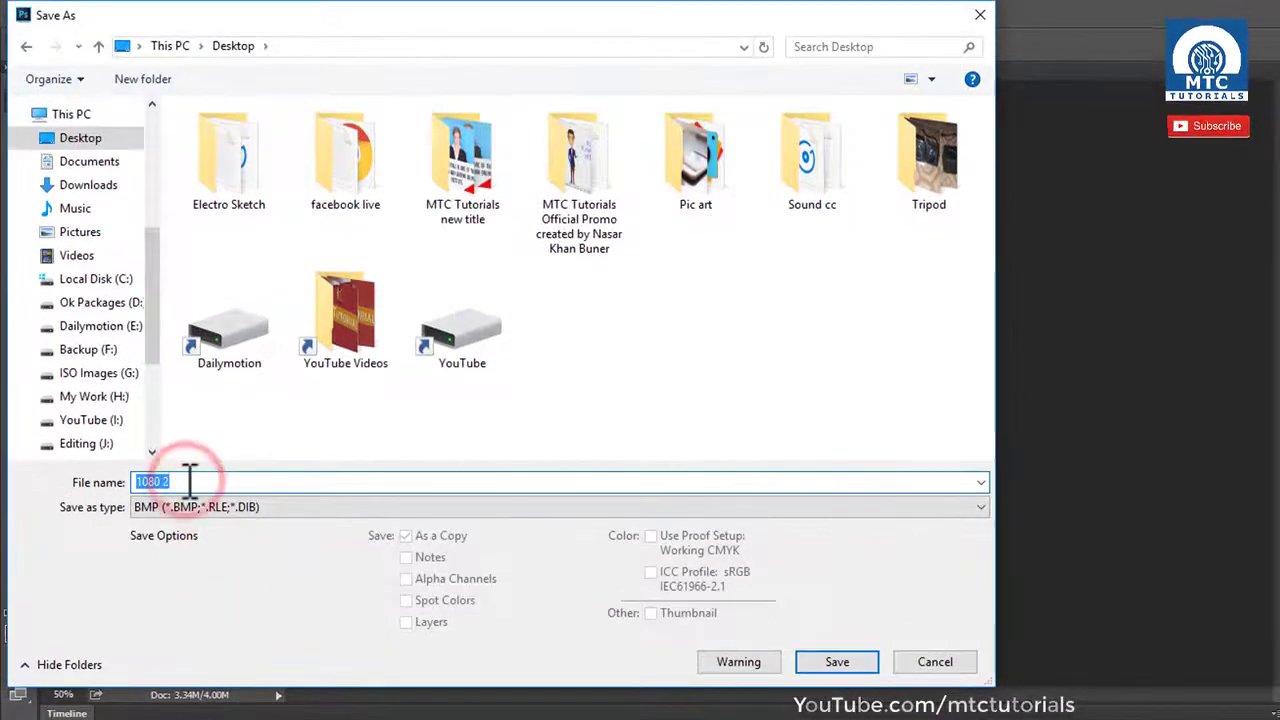
{"action": "type", "text": "MTC logo 1"}
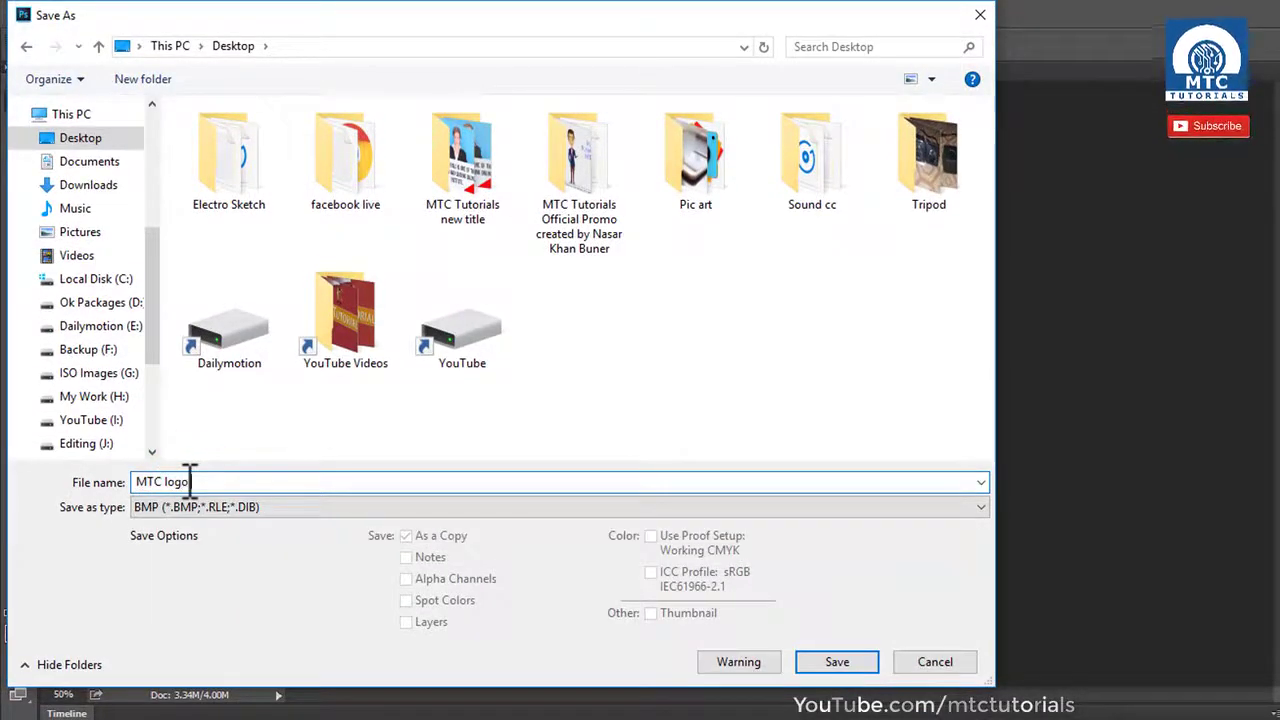
{"action": "left_click", "coordinate": [820, 664]}
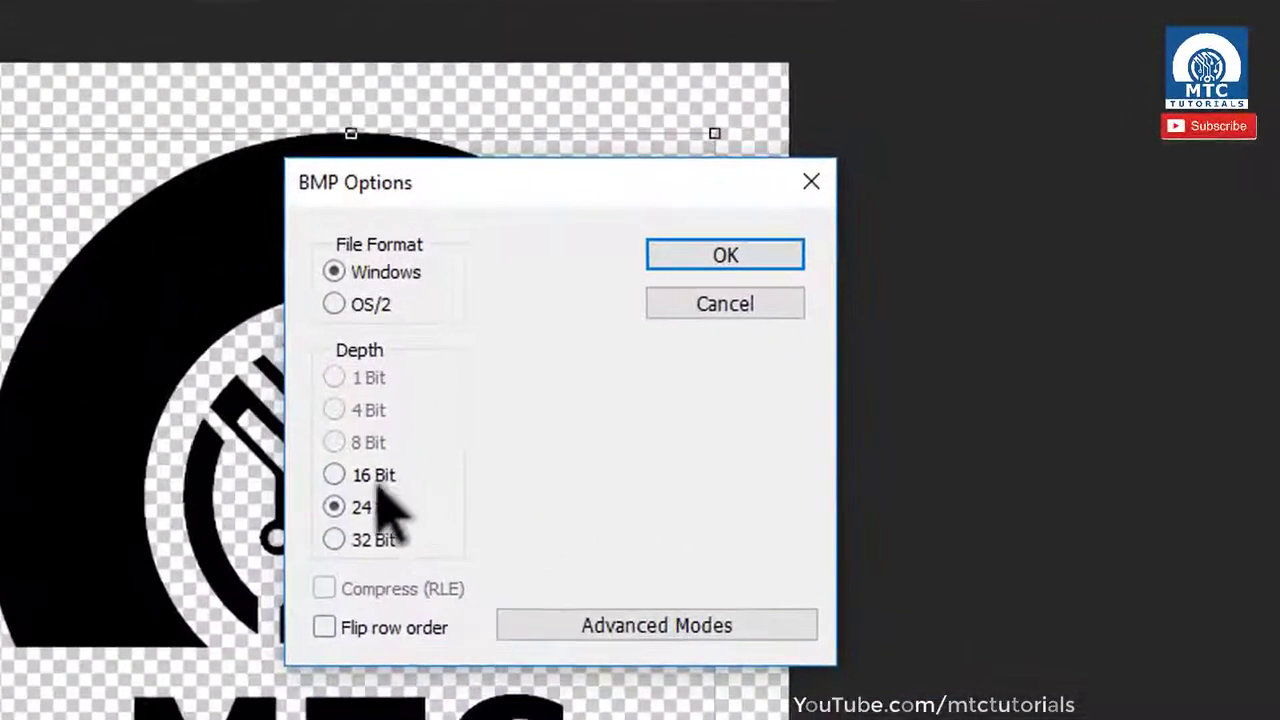
{"action": "left_click", "coordinate": [420, 471]}
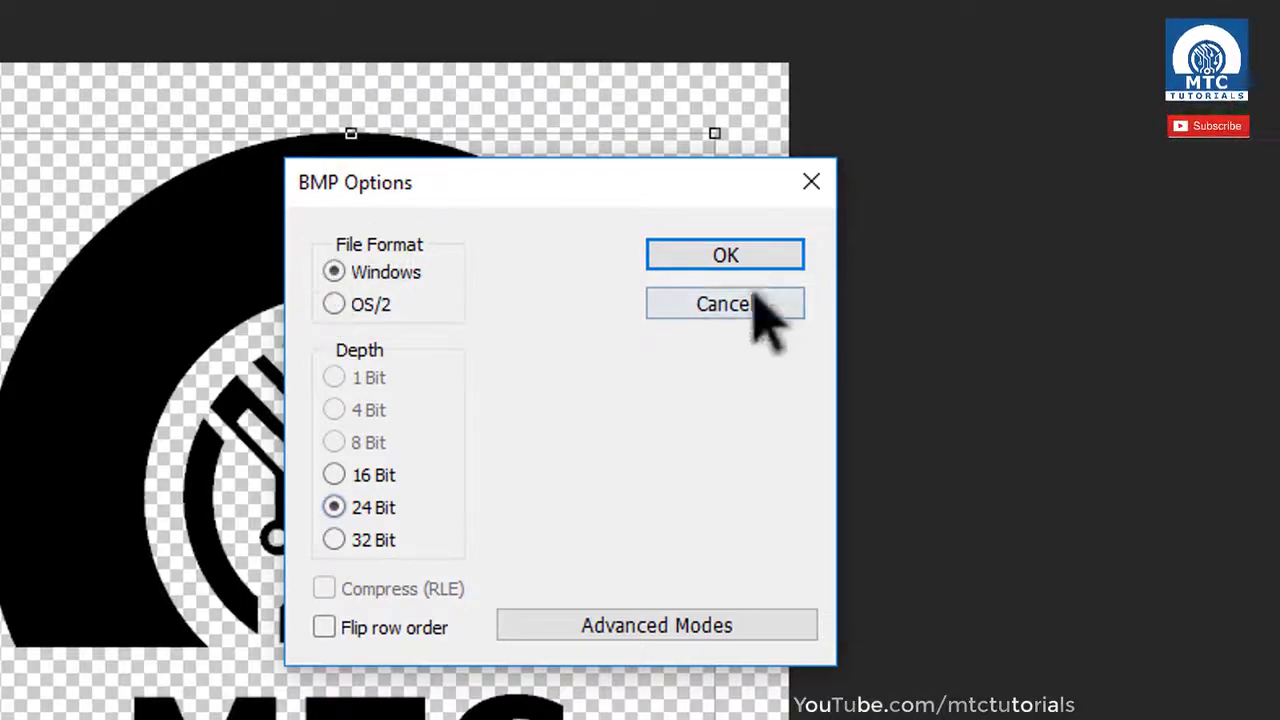
{"action": "left_click", "coordinate": [726, 251]}
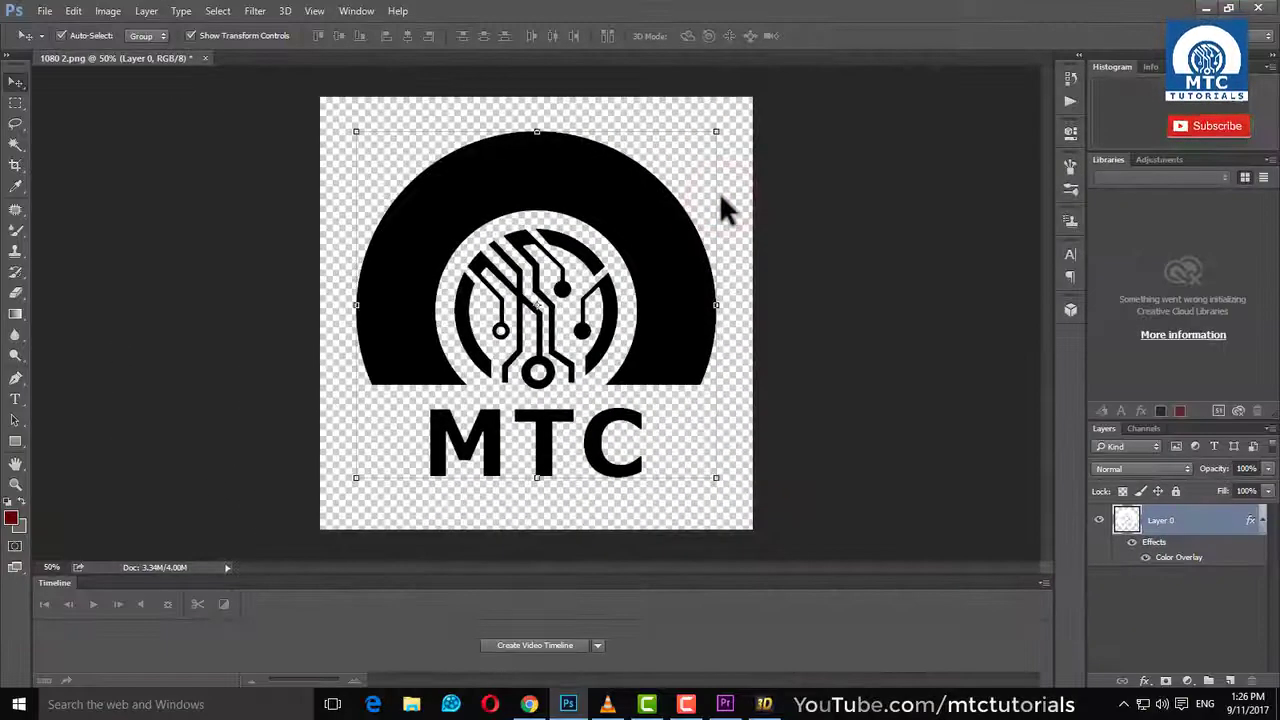
Open MTC logo 1 from the desktop in Photos, making it the default for .bmp files, inspect the image and close it
{"action": "left_click", "coordinate": [1204, 8]}
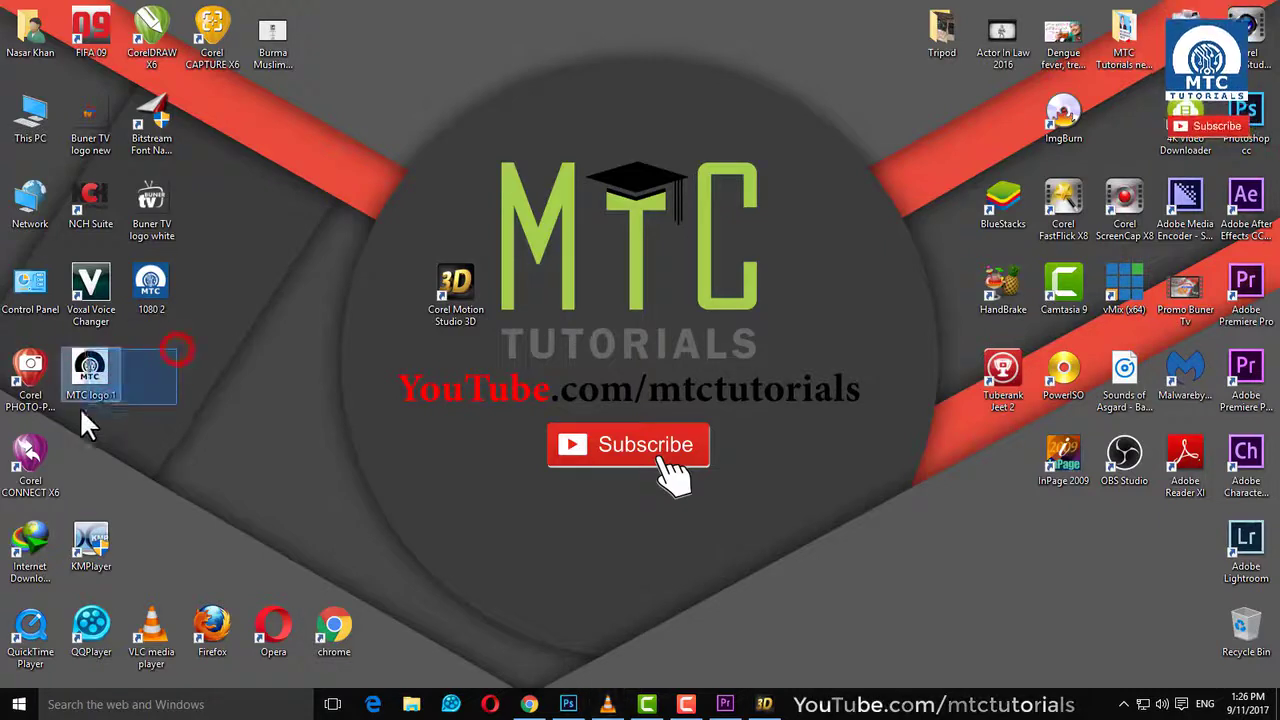
{"action": "left_click", "coordinate": [104, 383]}
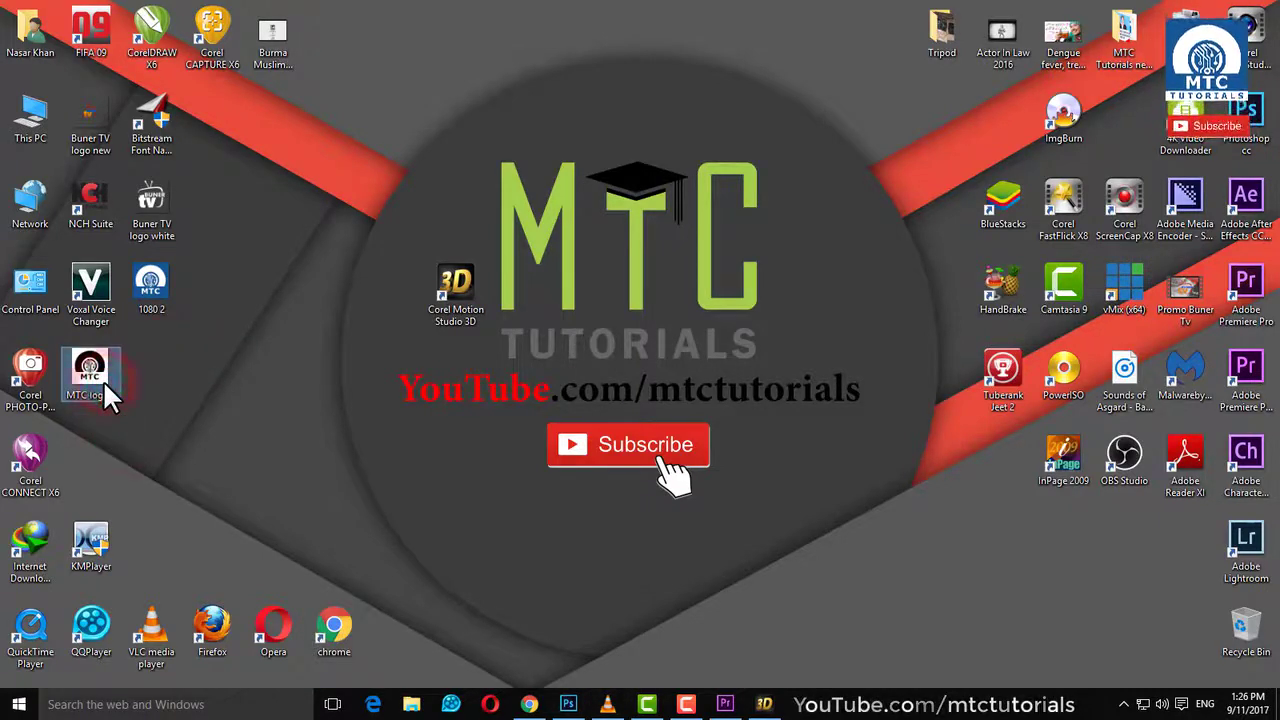
{"action": "double_click", "coordinate": [104, 382]}
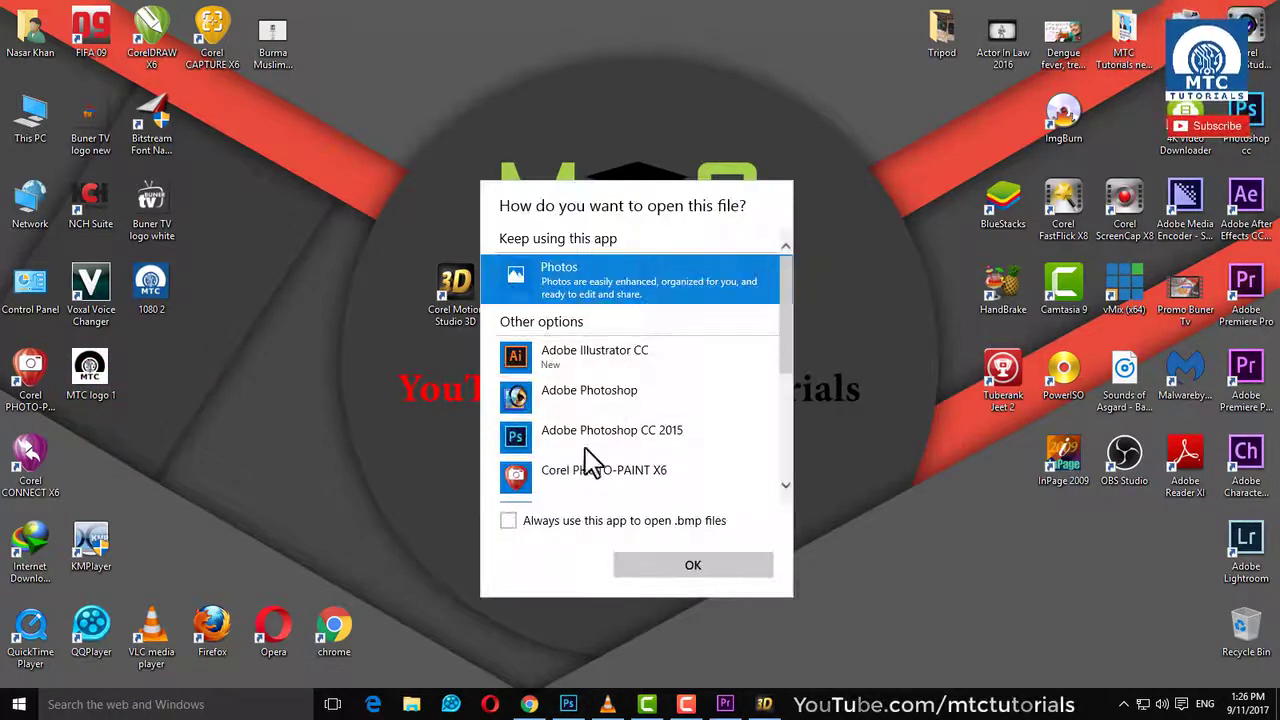
{"action": "left_click", "coordinate": [591, 522]}
{"action": "left_click", "coordinate": [668, 565]}
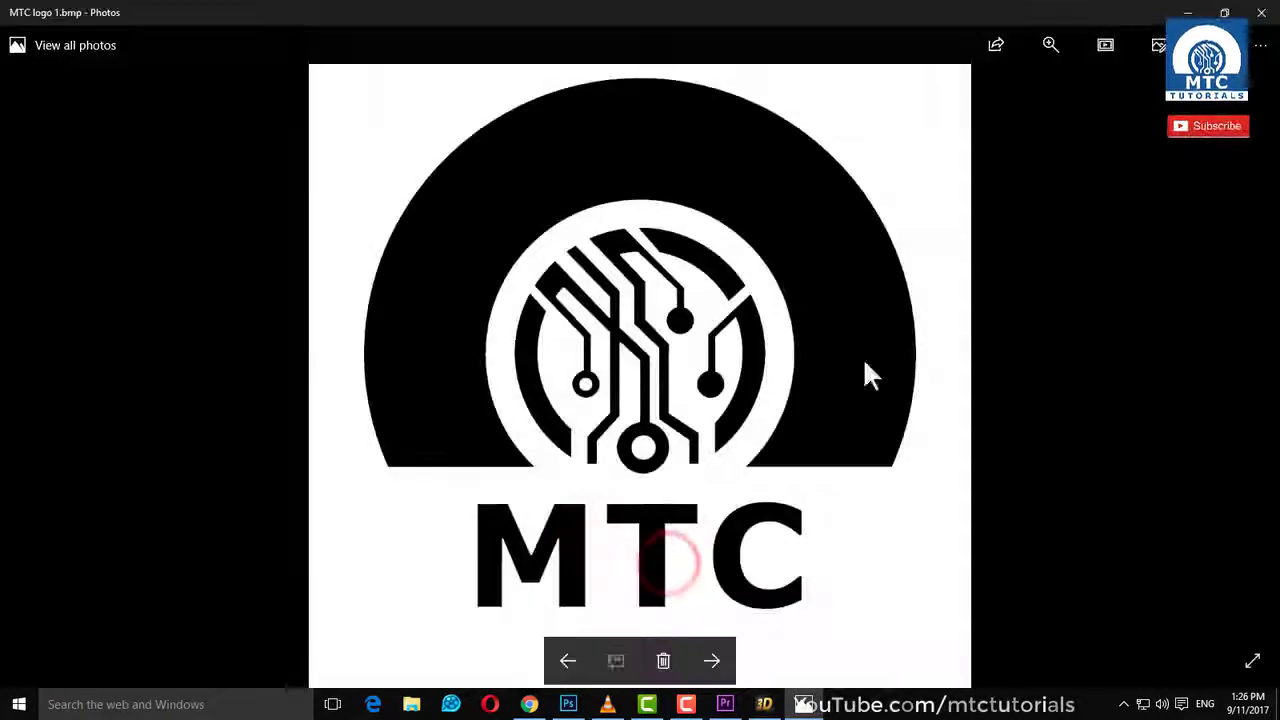
{"action": "left_click", "coordinate": [1258, 14]}
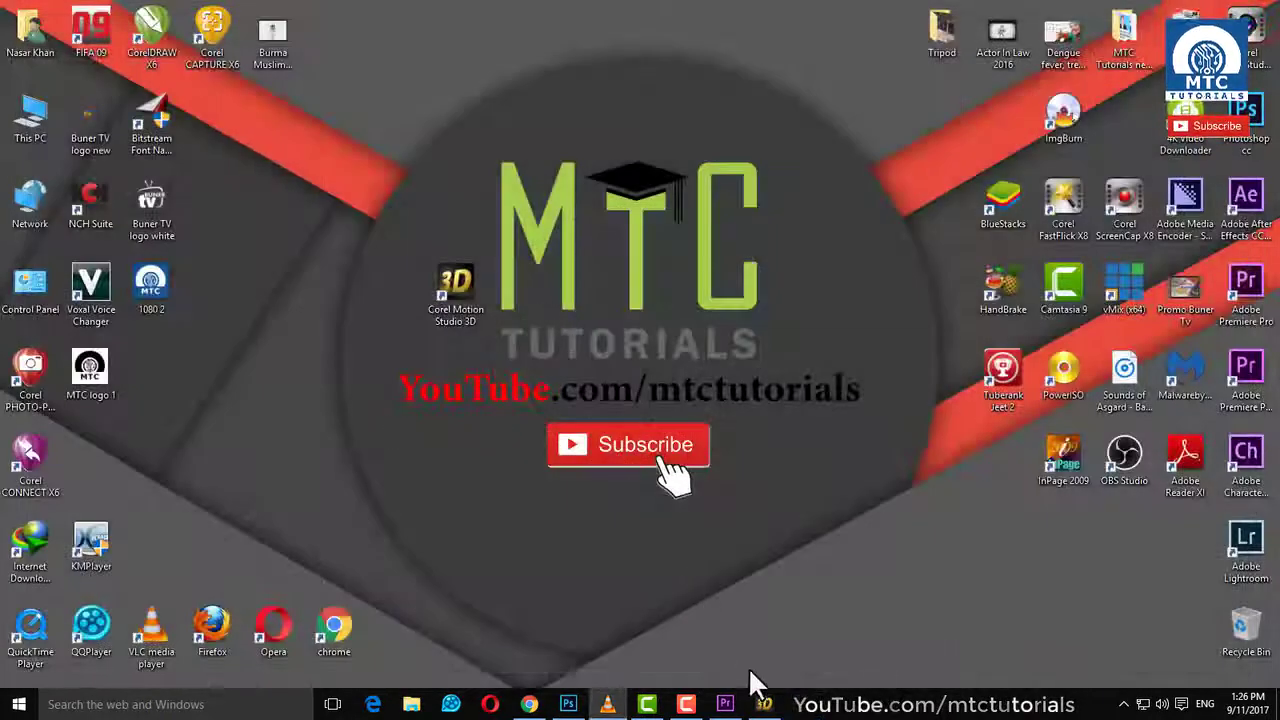
Switch back to Photoshop, step backward through the edits until the original blue background is restored, and deselect
{"action": "left_click", "coordinate": [568, 705]}
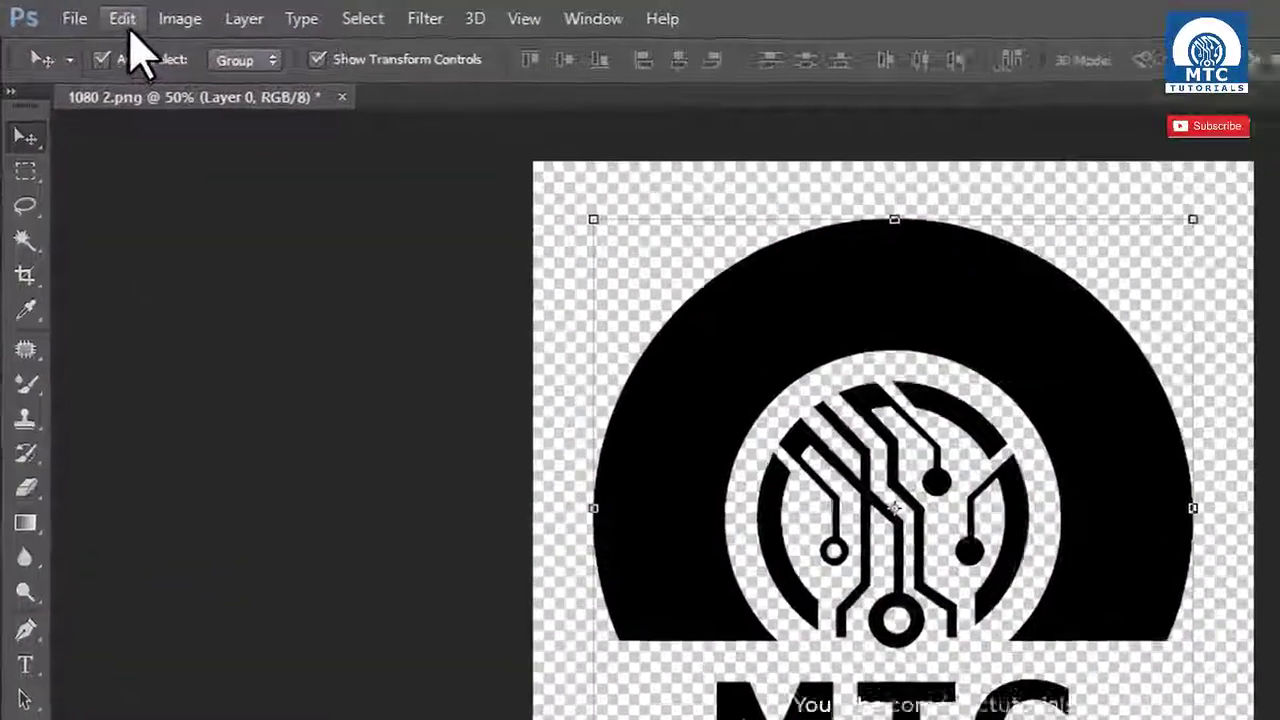
{"action": "left_click", "coordinate": [77, 11]}
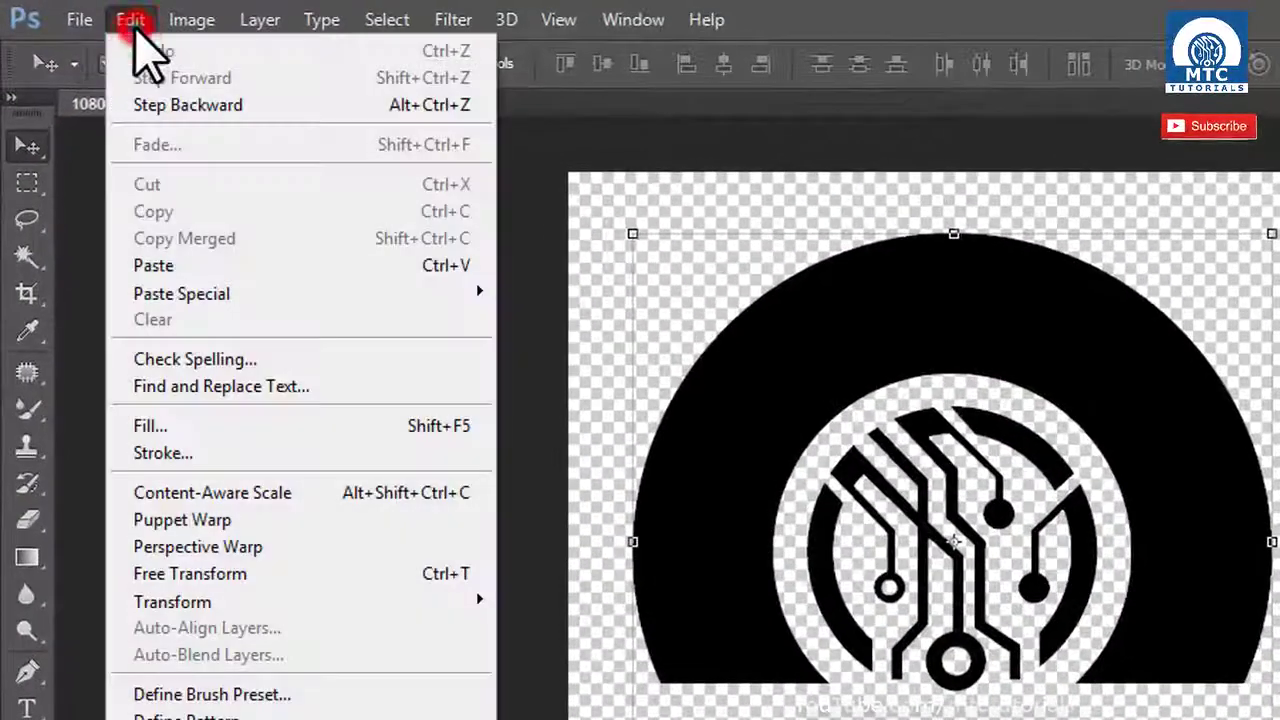
{"action": "left_click", "coordinate": [178, 106]}
{"action": "left_click", "coordinate": [131, 22]}
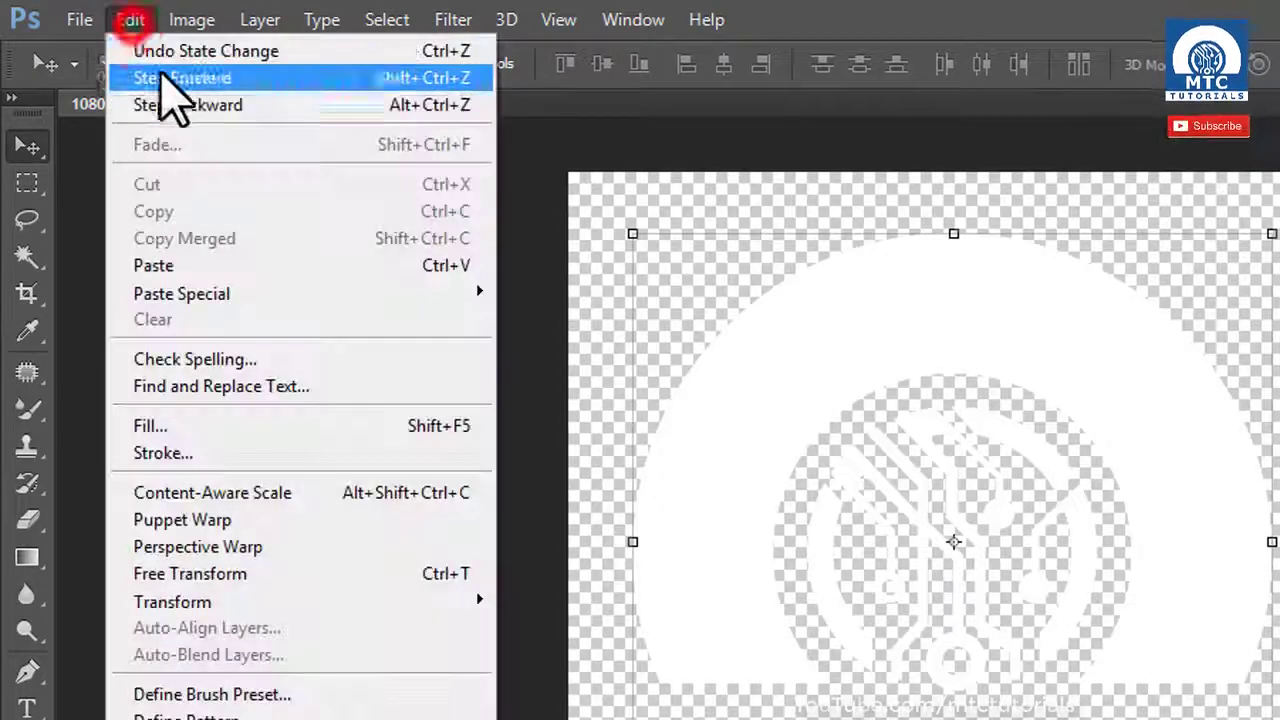
{"action": "left_click", "coordinate": [165, 105]}
{"action": "left_click", "coordinate": [131, 20]}
{"action": "left_click", "coordinate": [168, 106]}
{"action": "left_click", "coordinate": [131, 20]}
{"action": "left_click", "coordinate": [165, 105]}
{"action": "left_click", "coordinate": [131, 20]}
{"action": "left_click", "coordinate": [168, 106]}
{"action": "left_click", "coordinate": [131, 20]}
{"action": "left_click", "coordinate": [166, 105]}
{"action": "left_click", "coordinate": [131, 20]}
{"action": "left_click", "coordinate": [160, 106]}
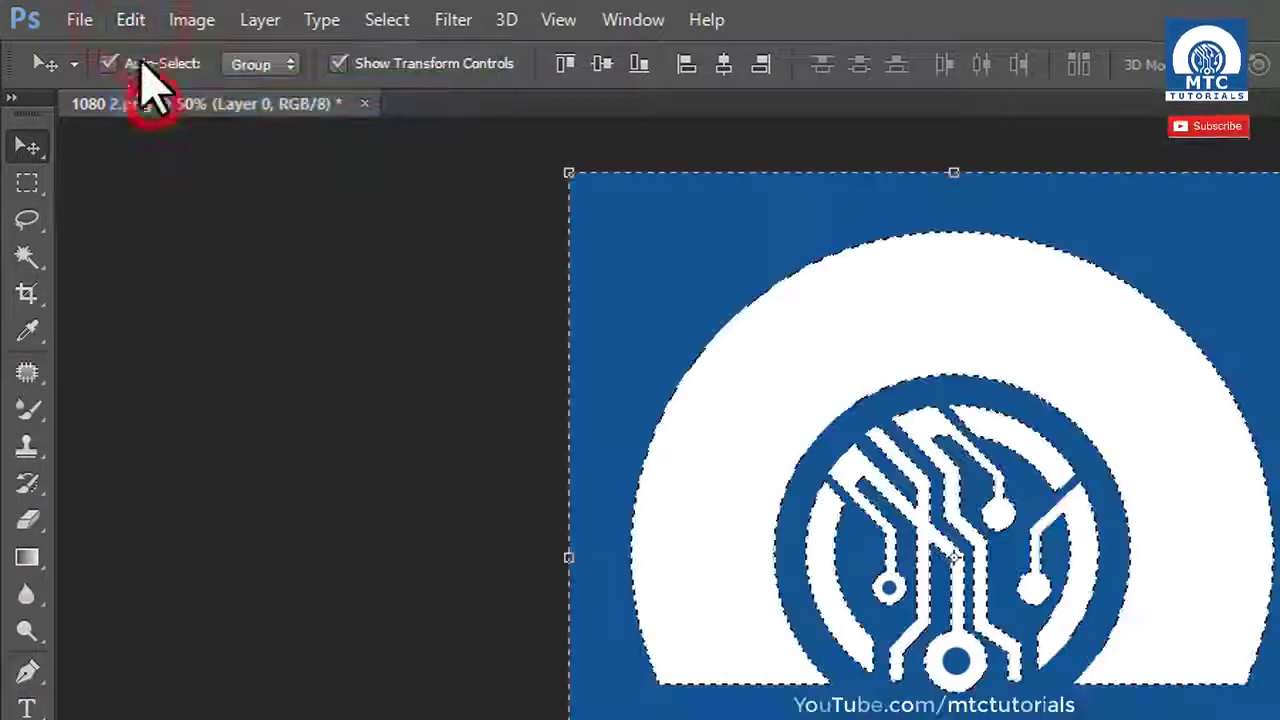
{"action": "key", "text": "ctrl+d"}
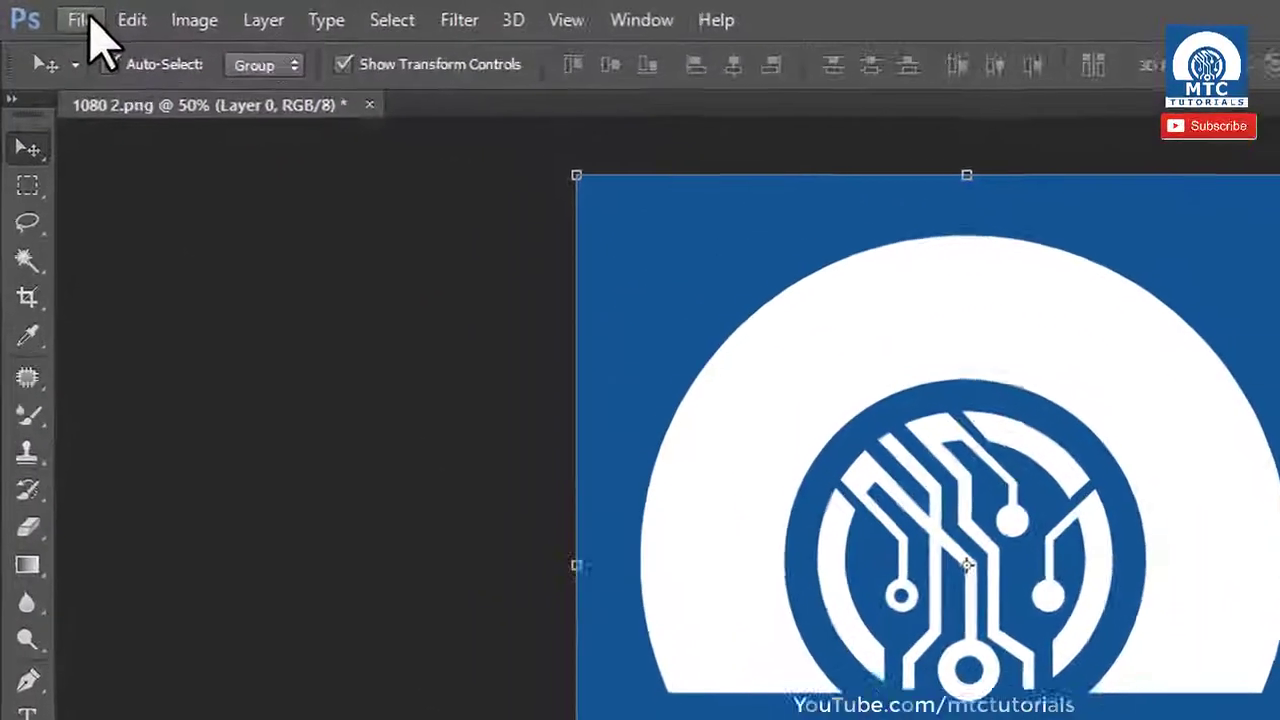
Save the blue and white logo to the Desktop as a BMP file named MTC logo 2, accepting the BMP options
{"action": "left_click", "coordinate": [45, 11]}
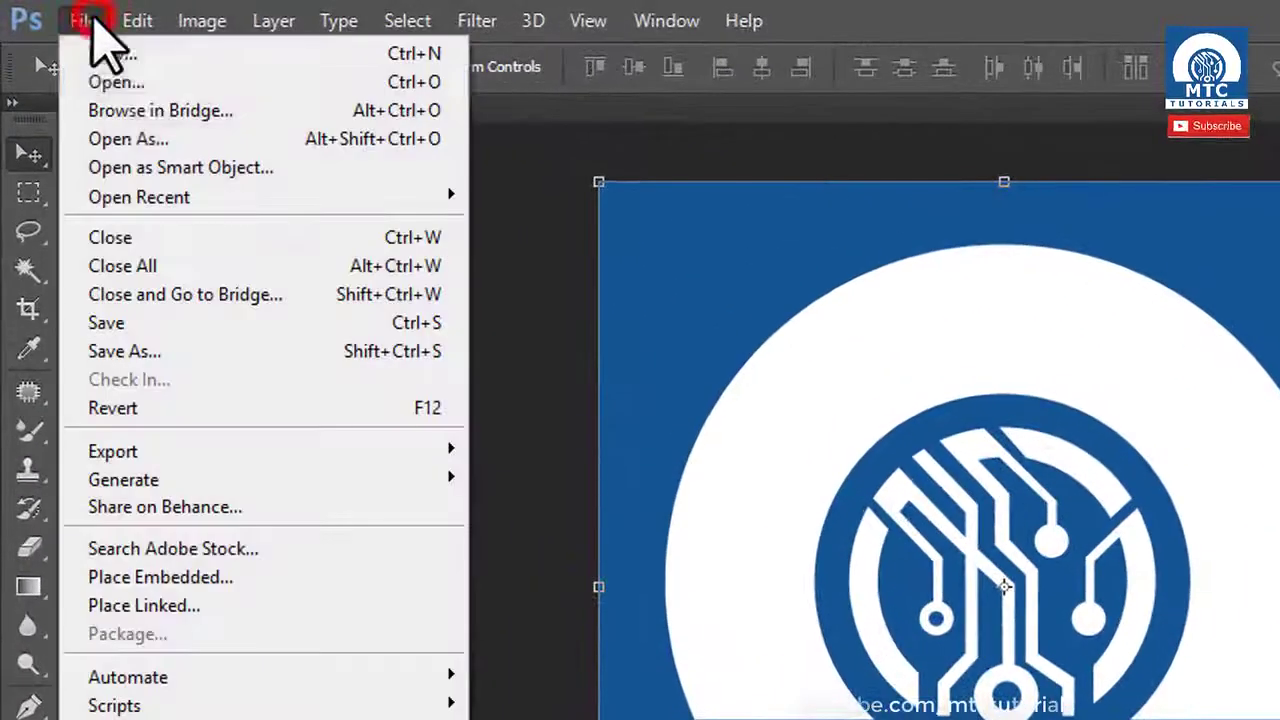
{"action": "left_click", "coordinate": [171, 351]}
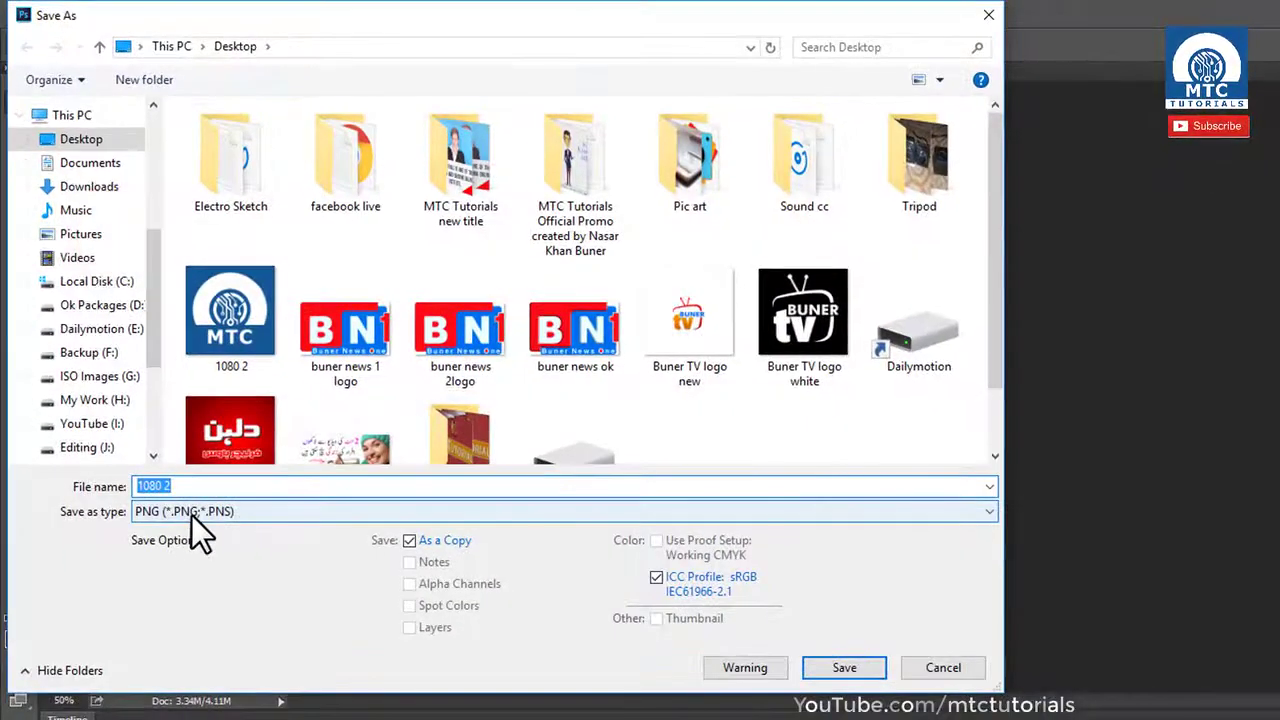
{"action": "left_click", "coordinate": [191, 513]}
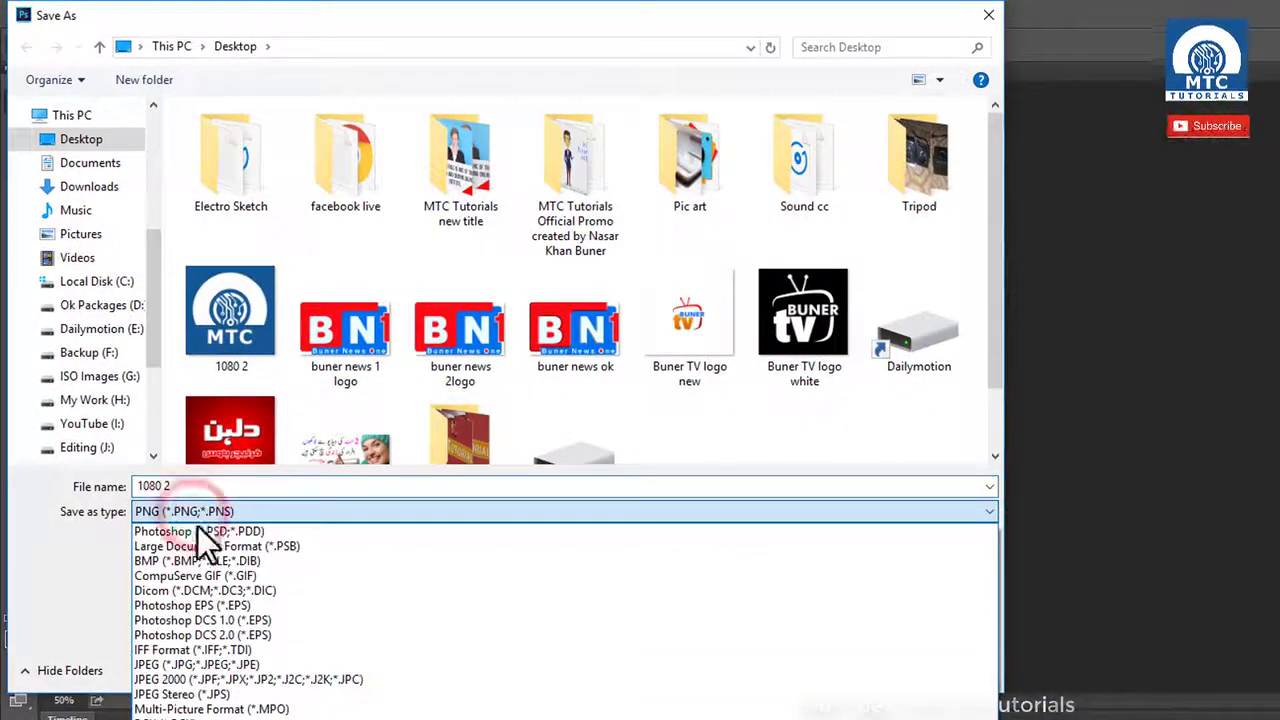
{"action": "left_click", "coordinate": [196, 561]}
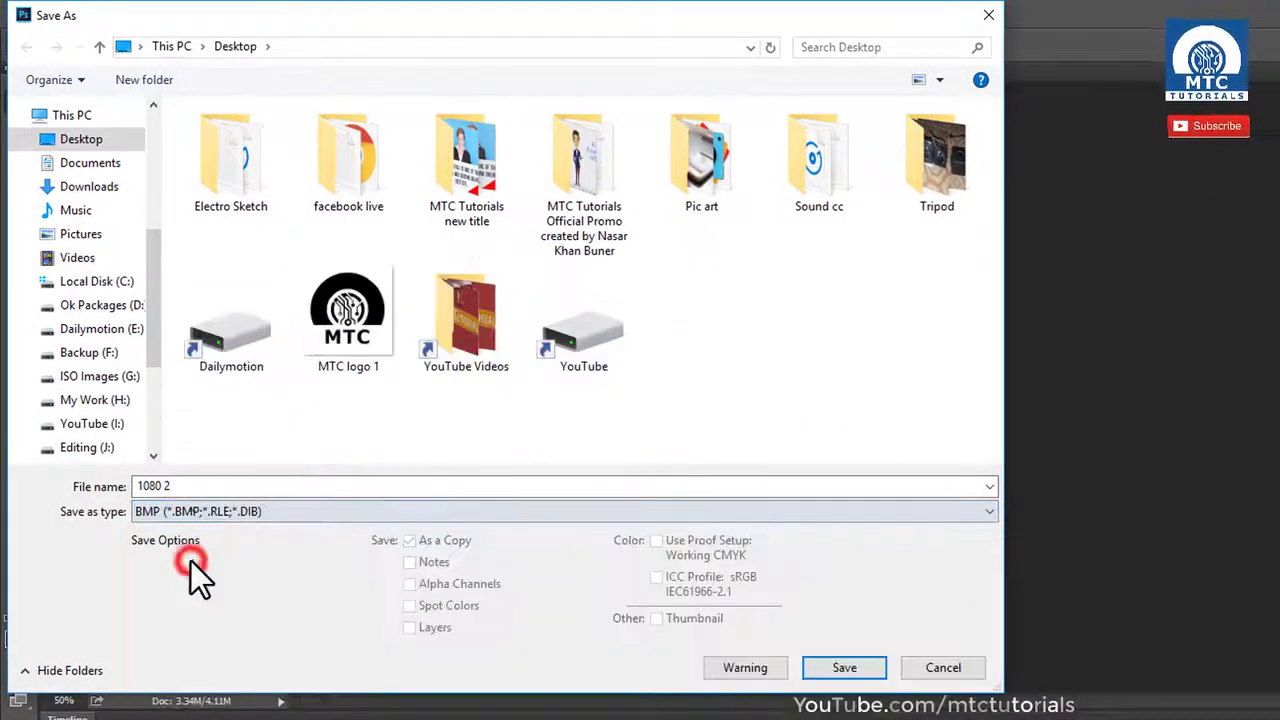
{"action": "left_click", "coordinate": [340, 375]}
{"action": "left_click", "coordinate": [256, 486]}
{"action": "key", "text": "BackSpace"}
{"action": "type", "text": "2"}
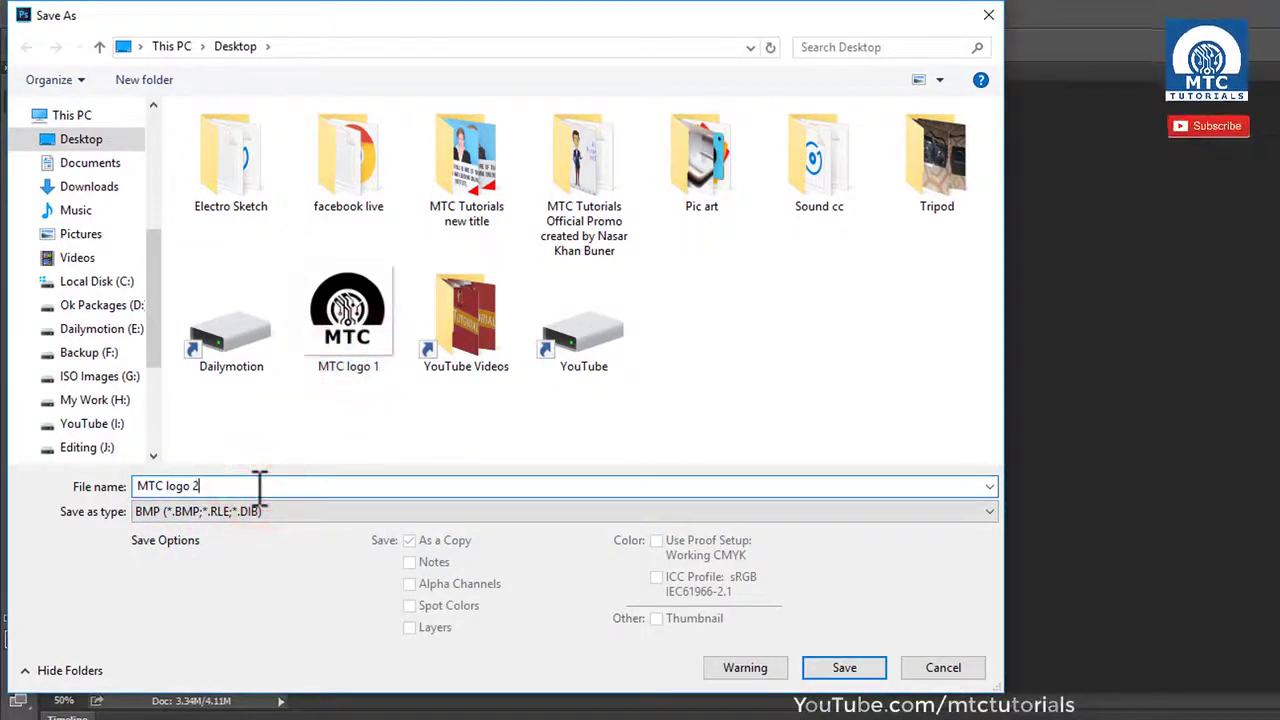
{"action": "left_click", "coordinate": [844, 667]}
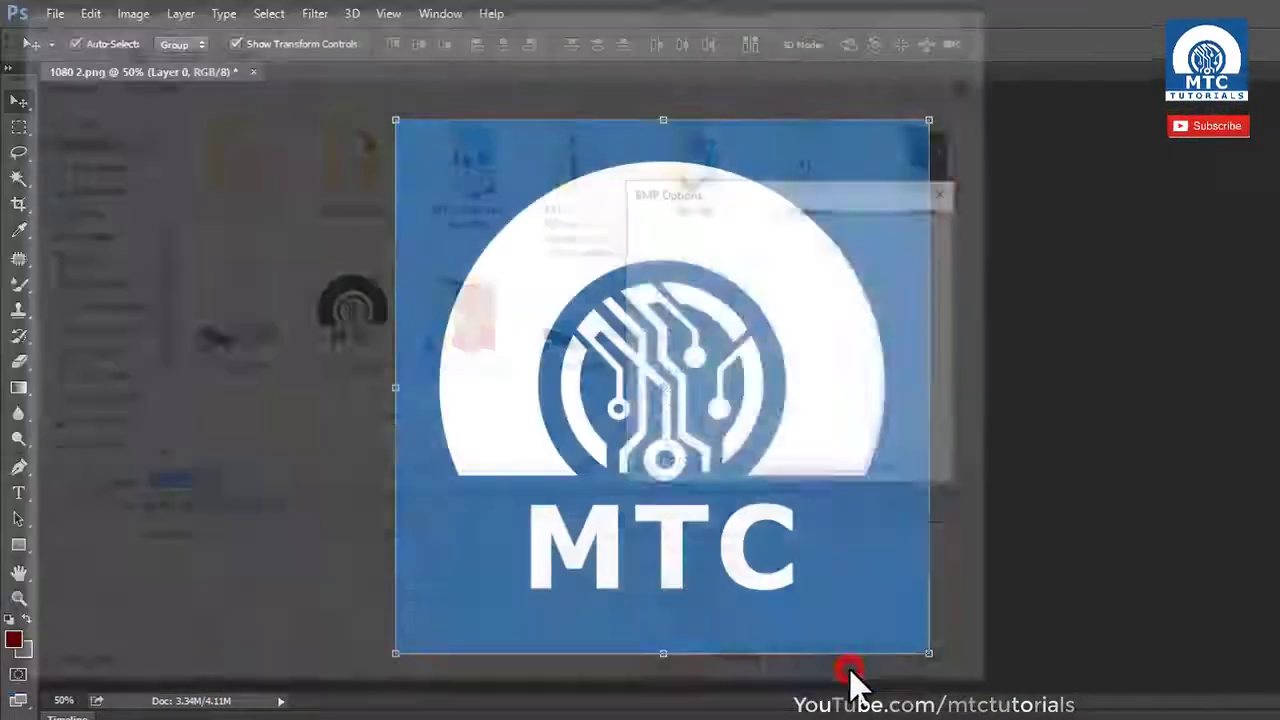
{"action": "left_click", "coordinate": [676, 250]}
{"action": "left_click", "coordinate": [889, 238]}
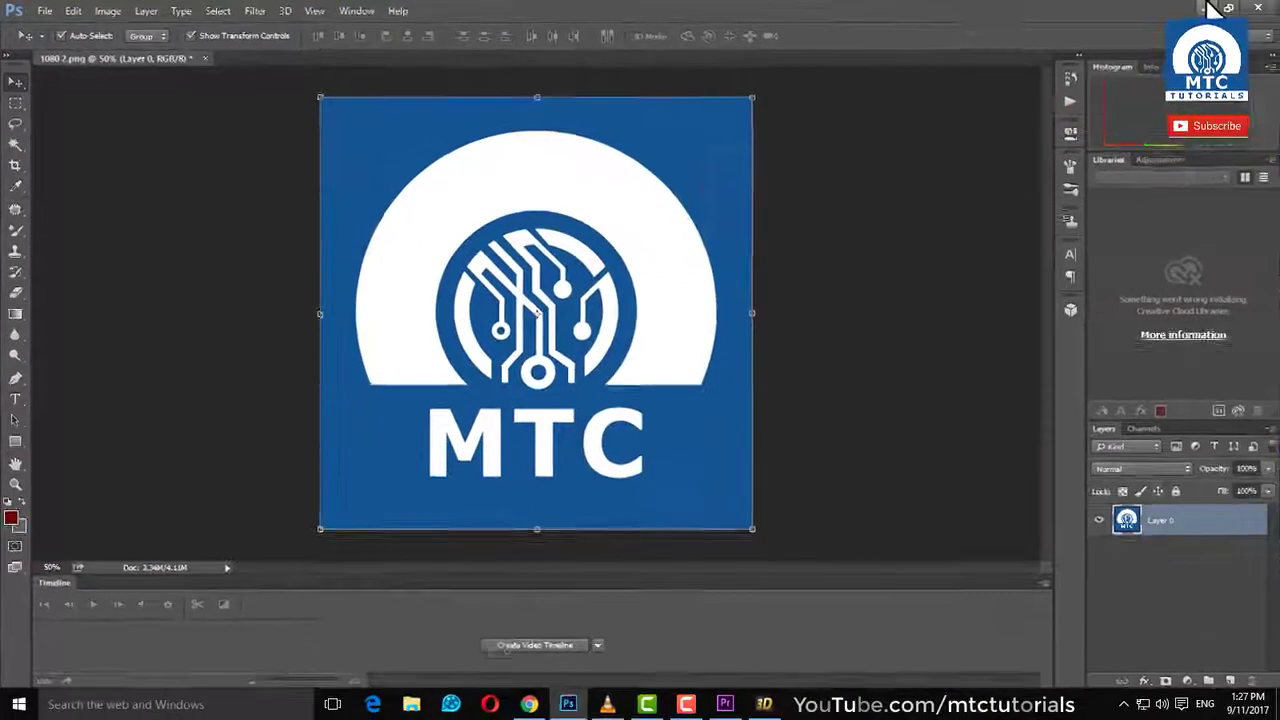
Switch to the desktop, delete the 1080 2 image, and move the MTC logo 1 and MTC logo 2 files to an empty area
{"action": "left_click", "coordinate": [1207, 7]}
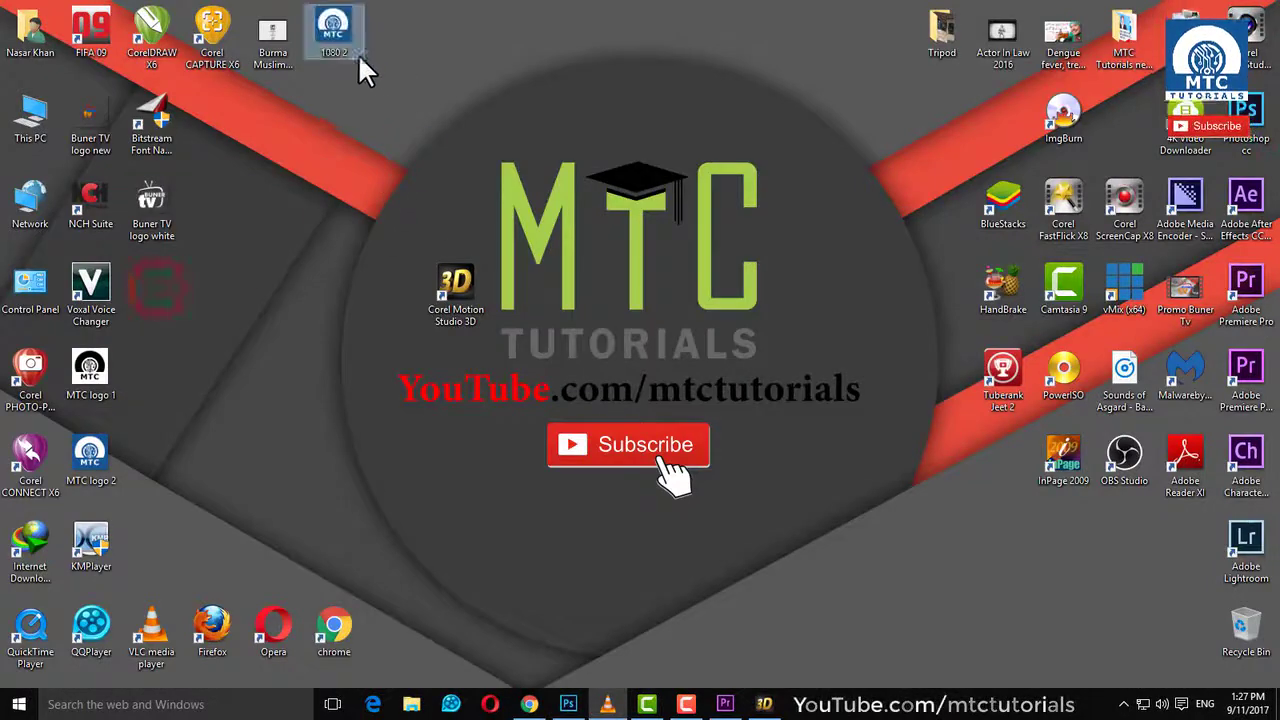
{"action": "right_click", "coordinate": [336, 18]}
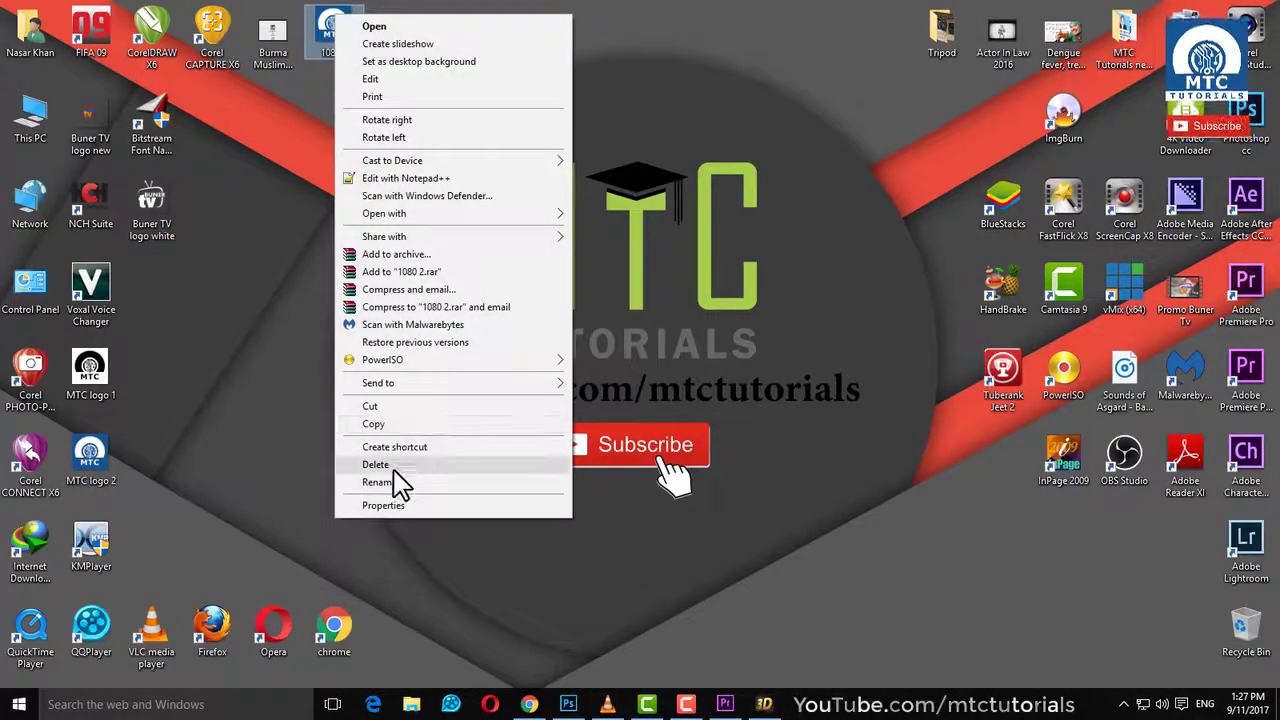
{"action": "left_click", "coordinate": [378, 465]}
{"action": "left_click_drag", "start_coordinate": [97, 376], "coordinate": [279, 291]}
{"action": "left_click", "coordinate": [288, 450]}
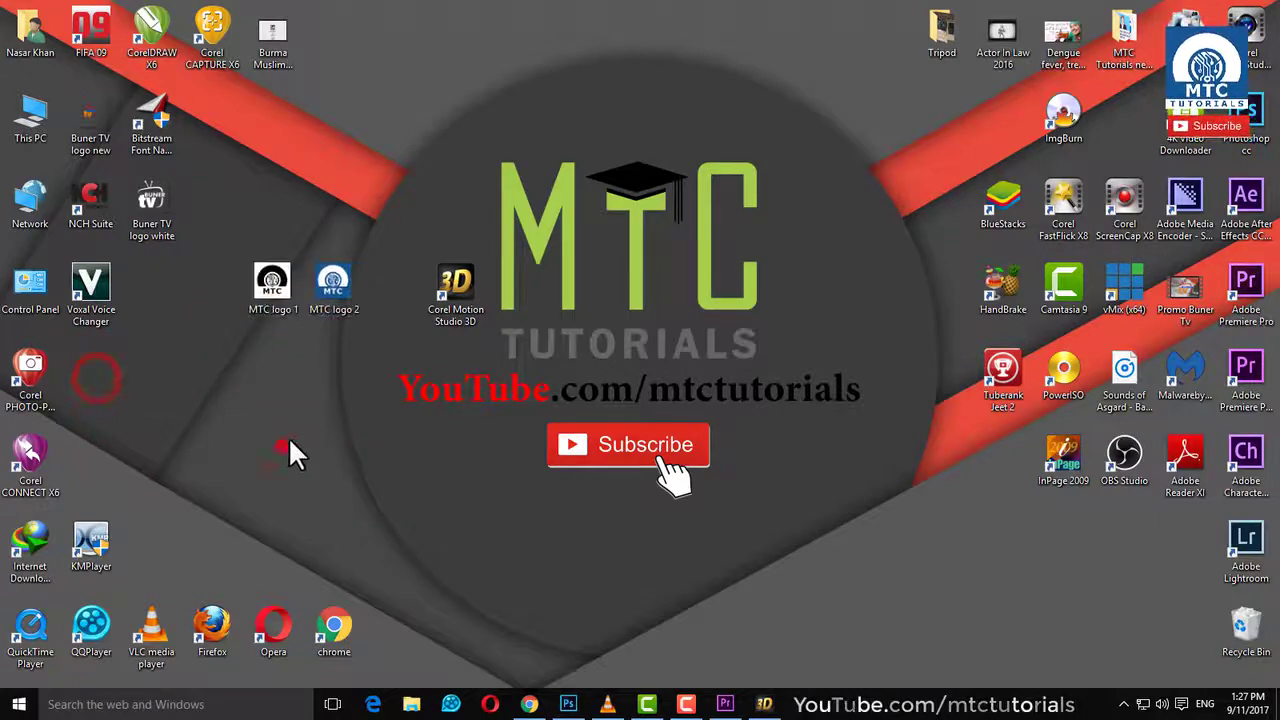
Check the file type in the properties of MTC logo 2 and MTC logo 1 without changing anything
{"action": "right_click", "coordinate": [346, 299]}
{"action": "left_click", "coordinate": [410, 676]}
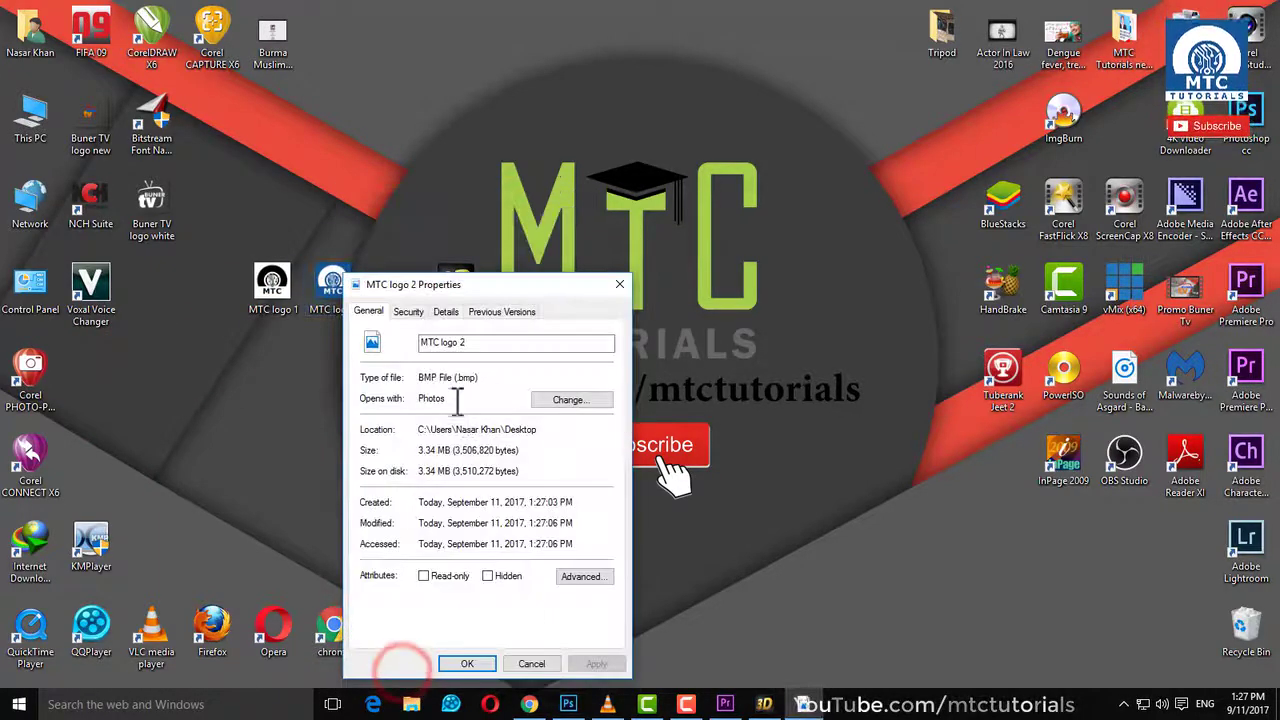
{"action": "left_click", "coordinate": [531, 665]}
{"action": "right_click", "coordinate": [268, 300]}
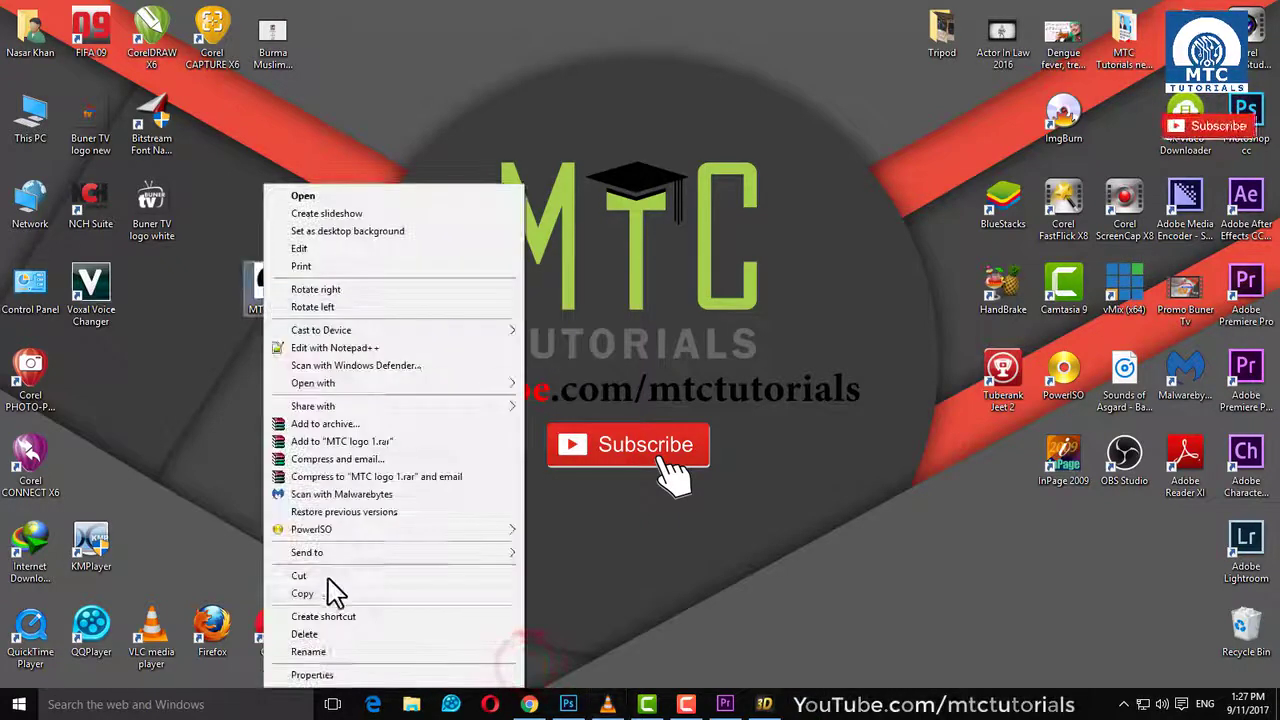
{"action": "left_click", "coordinate": [340, 675]}
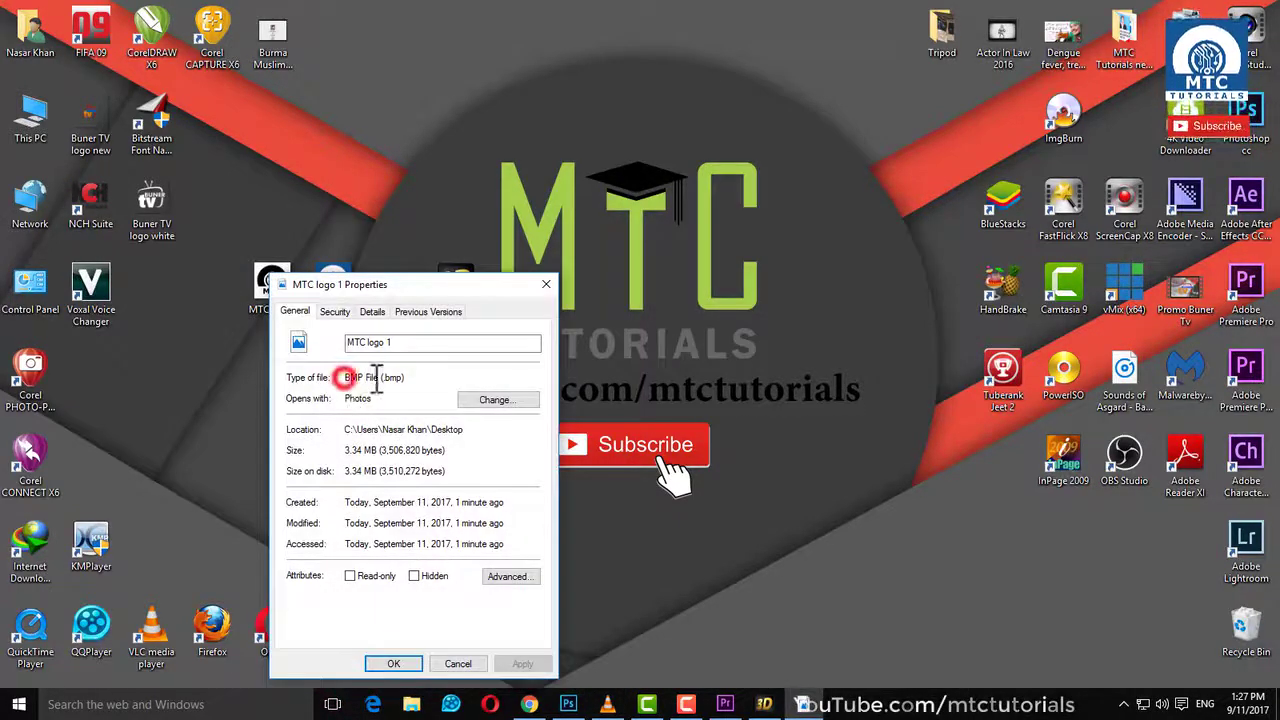
{"action": "left_click", "coordinate": [458, 663]}
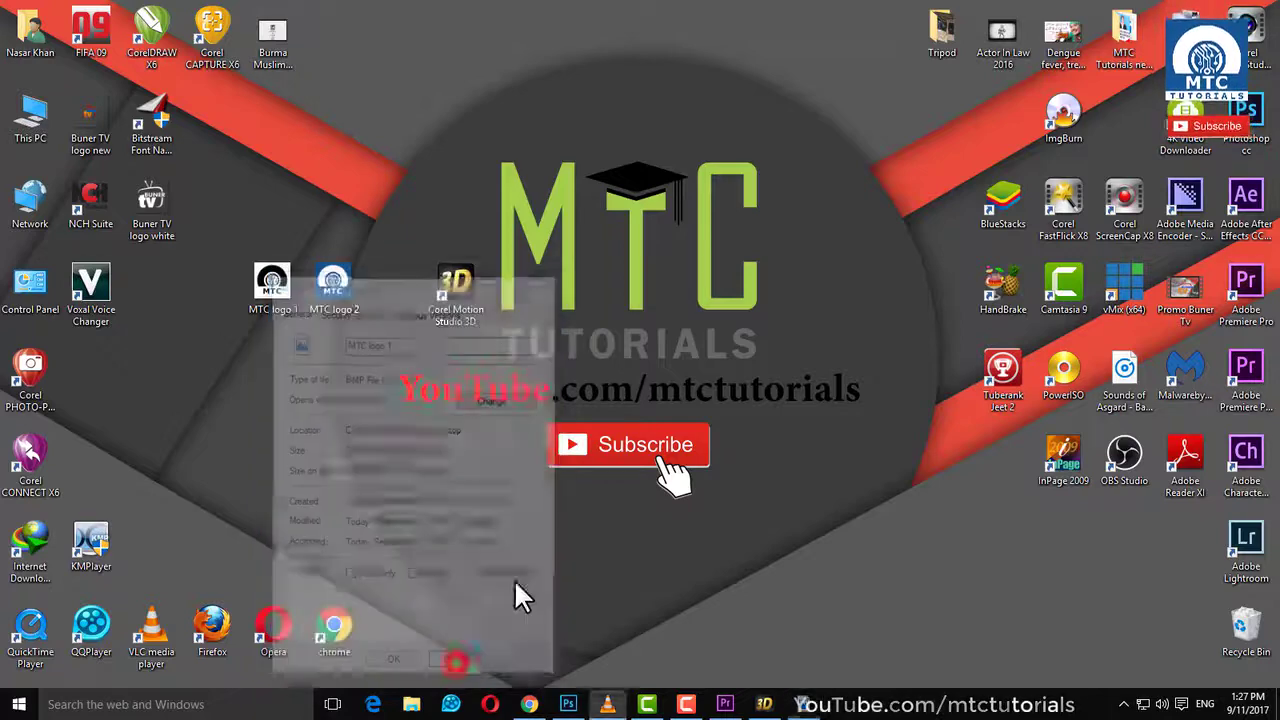
Switch to Corel MotionStudio 3D and insert a graphic by converting the desktop image MTC logo 1 to a vector
{"action": "left_click", "coordinate": [764, 704]}
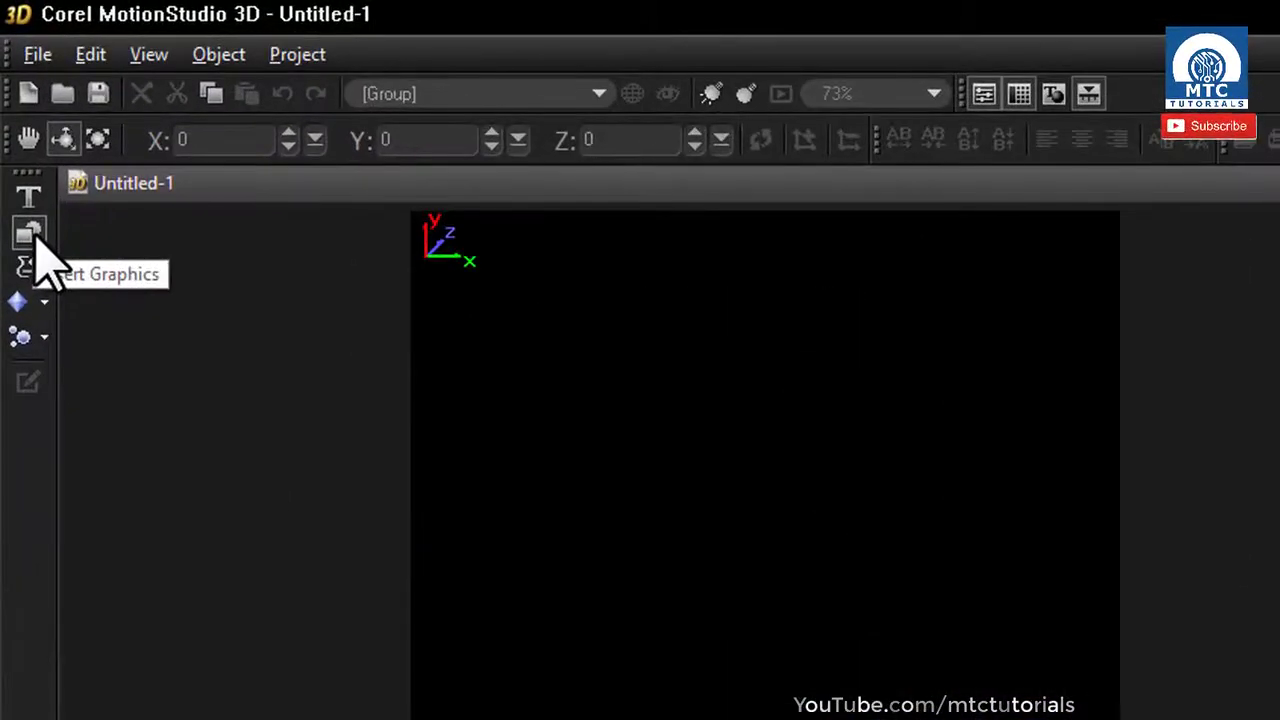
{"action": "left_click", "coordinate": [35, 238]}
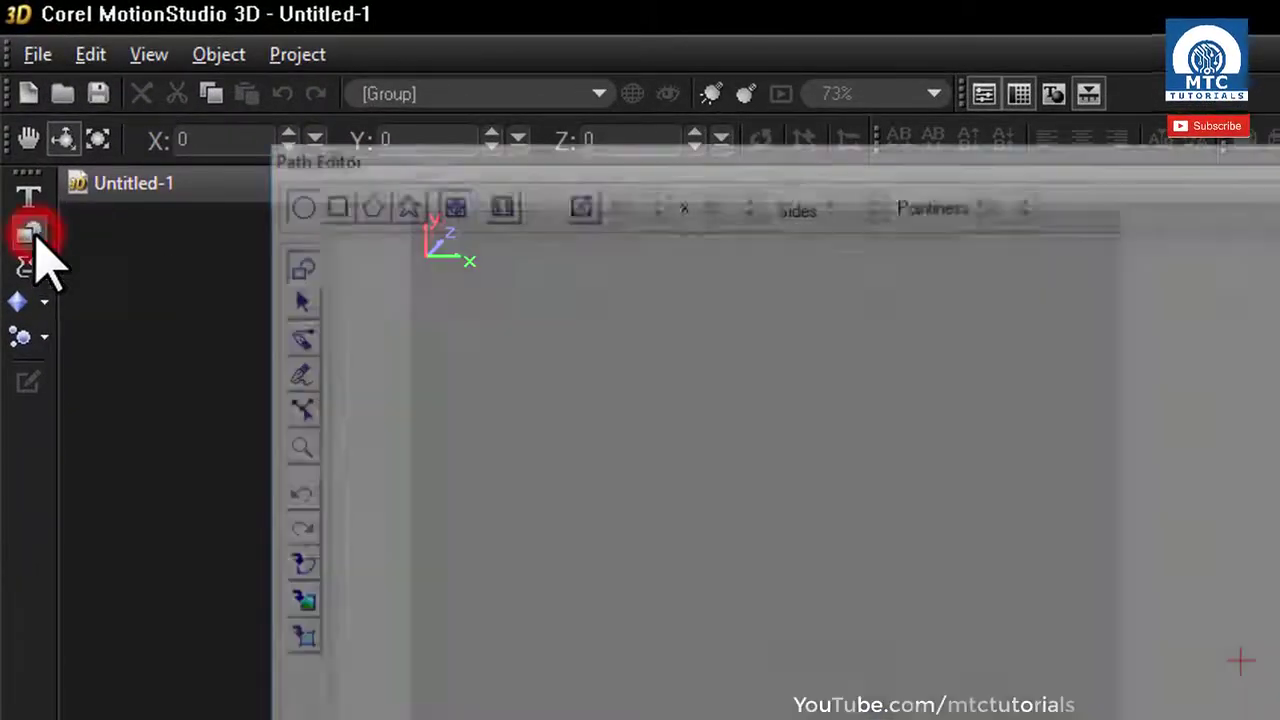
{"action": "left_click", "coordinate": [280, 638]}
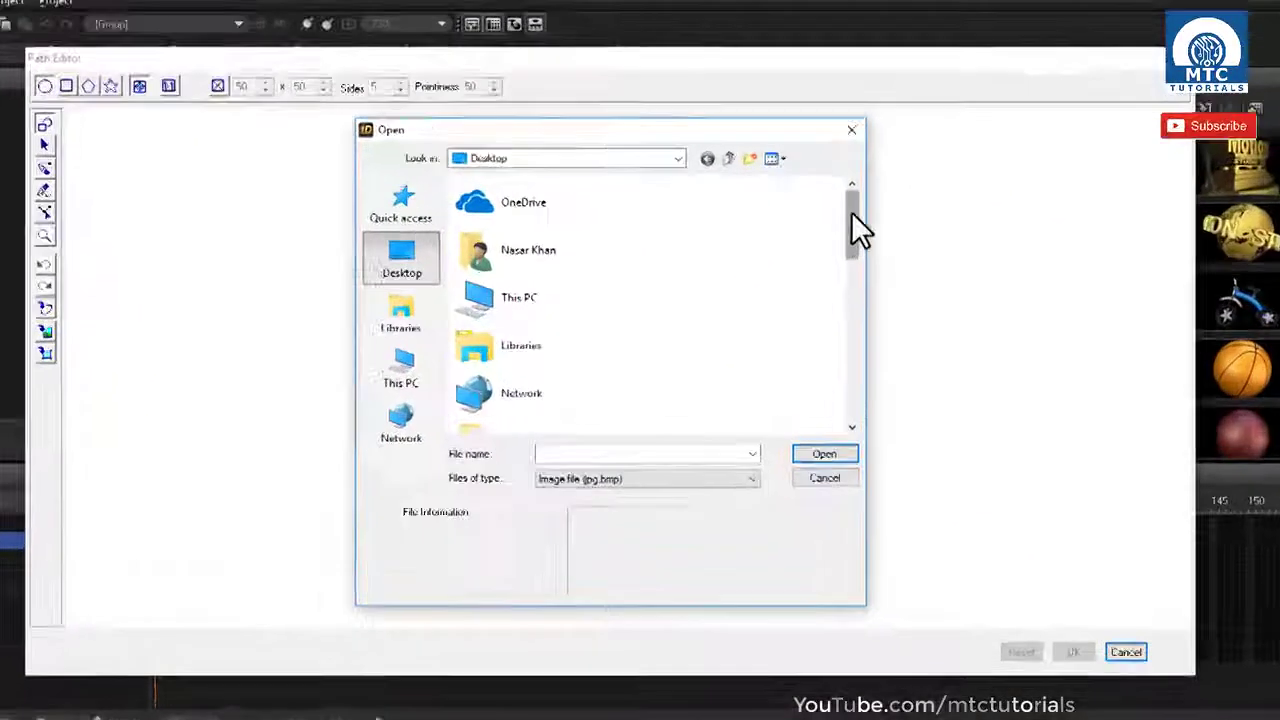
{"action": "left_click_drag", "start_coordinate": [851, 212], "coordinate": [854, 375]}
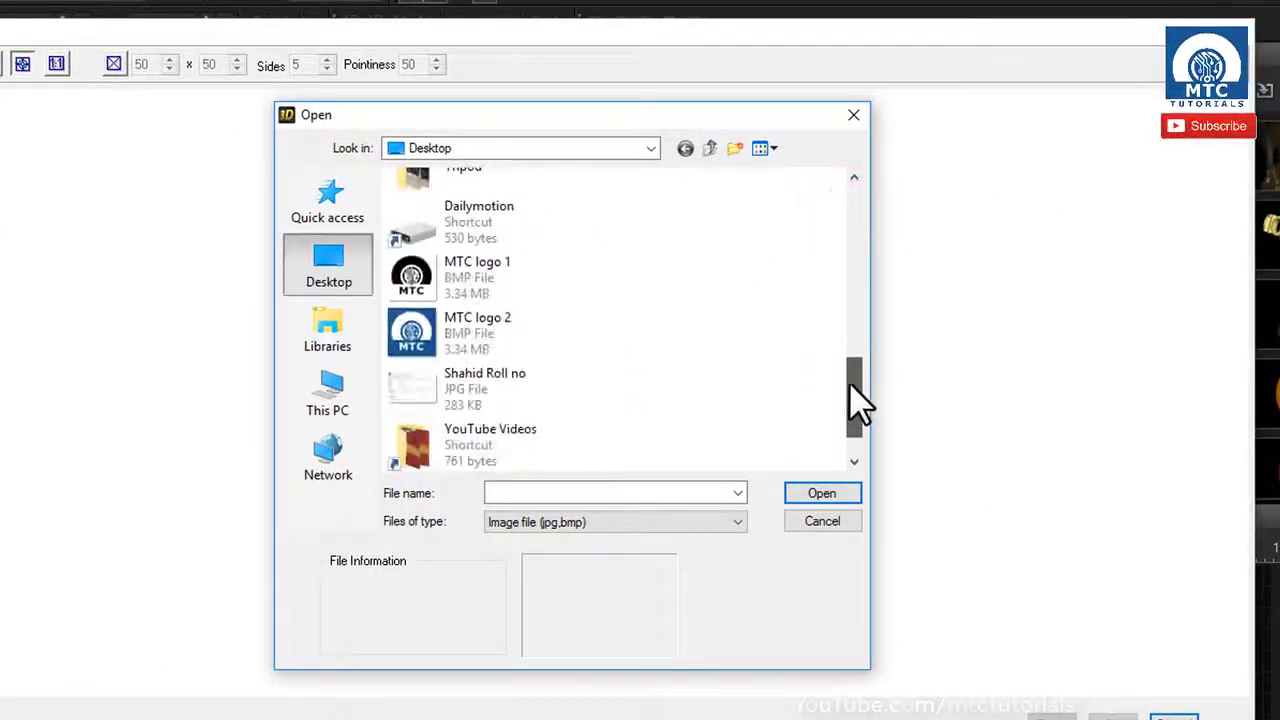
{"action": "left_click", "coordinate": [492, 271]}
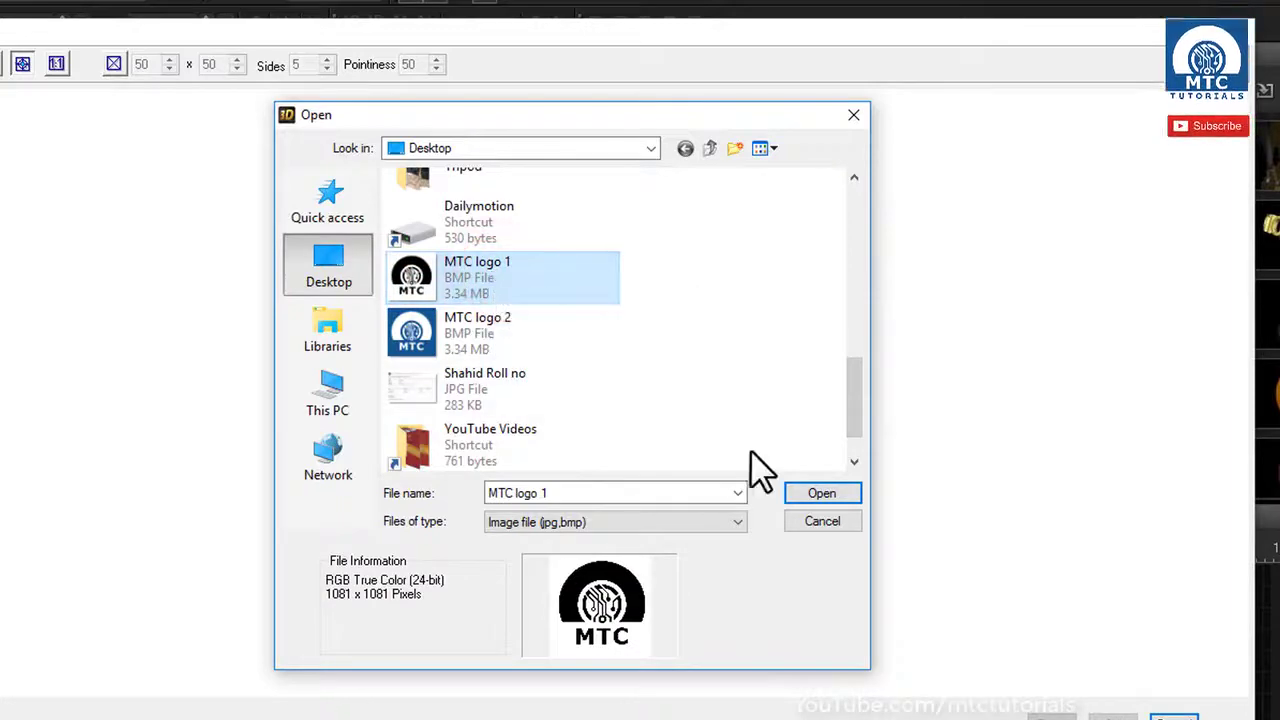
{"action": "left_click", "coordinate": [814, 494]}
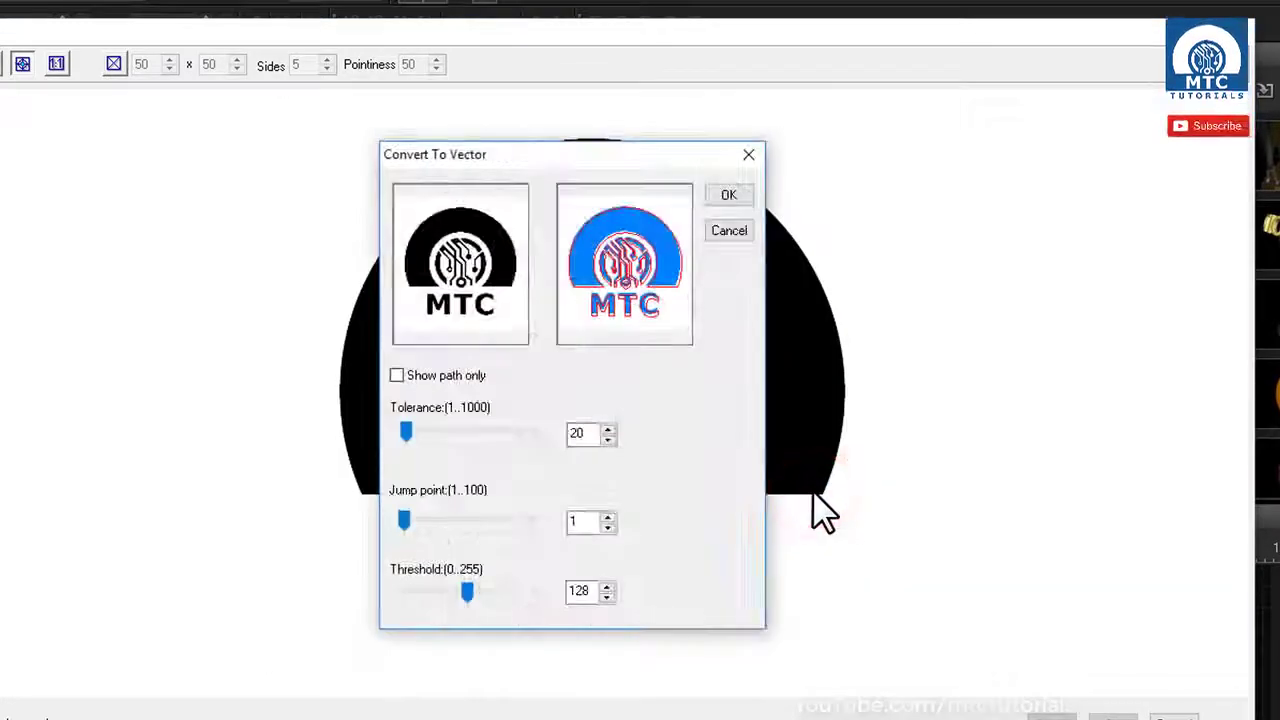
Set the vector conversion tolerance to 1, create the 3D logo despite its complex paths, and try rotating it
{"action": "left_click_drag", "start_coordinate": [405, 436], "coordinate": [377, 440]}
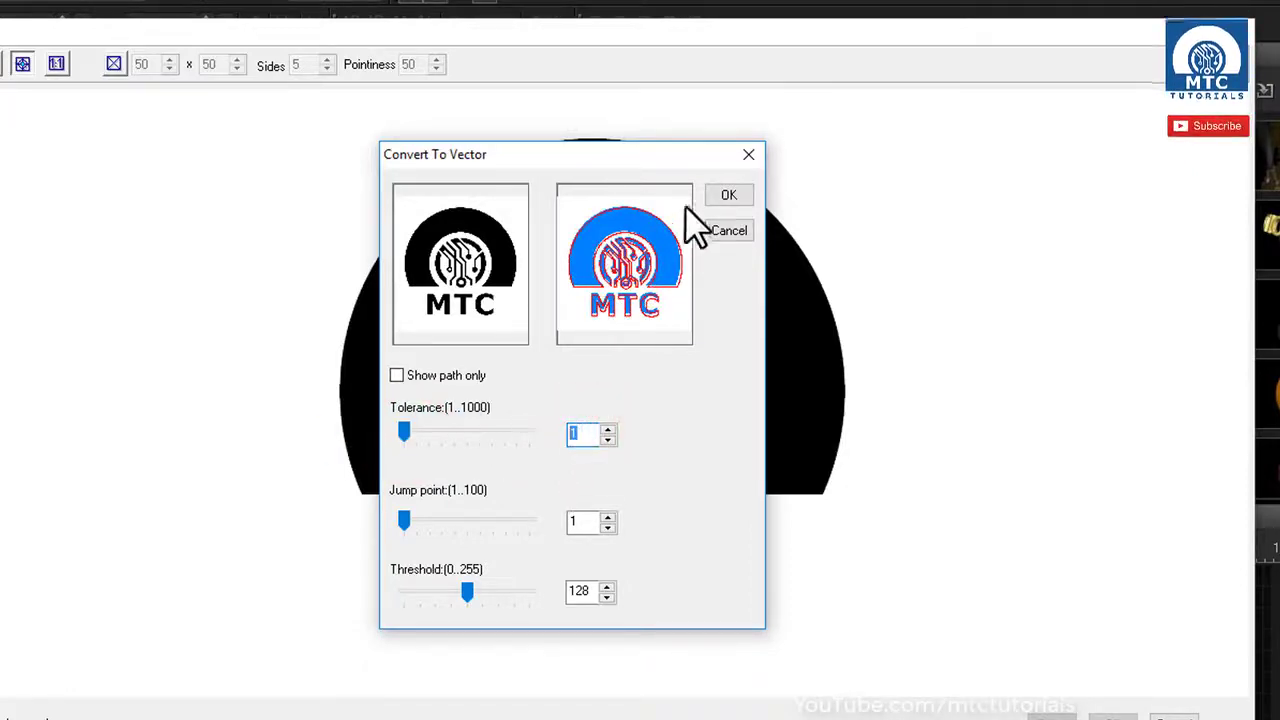
{"action": "left_click", "coordinate": [720, 200]}
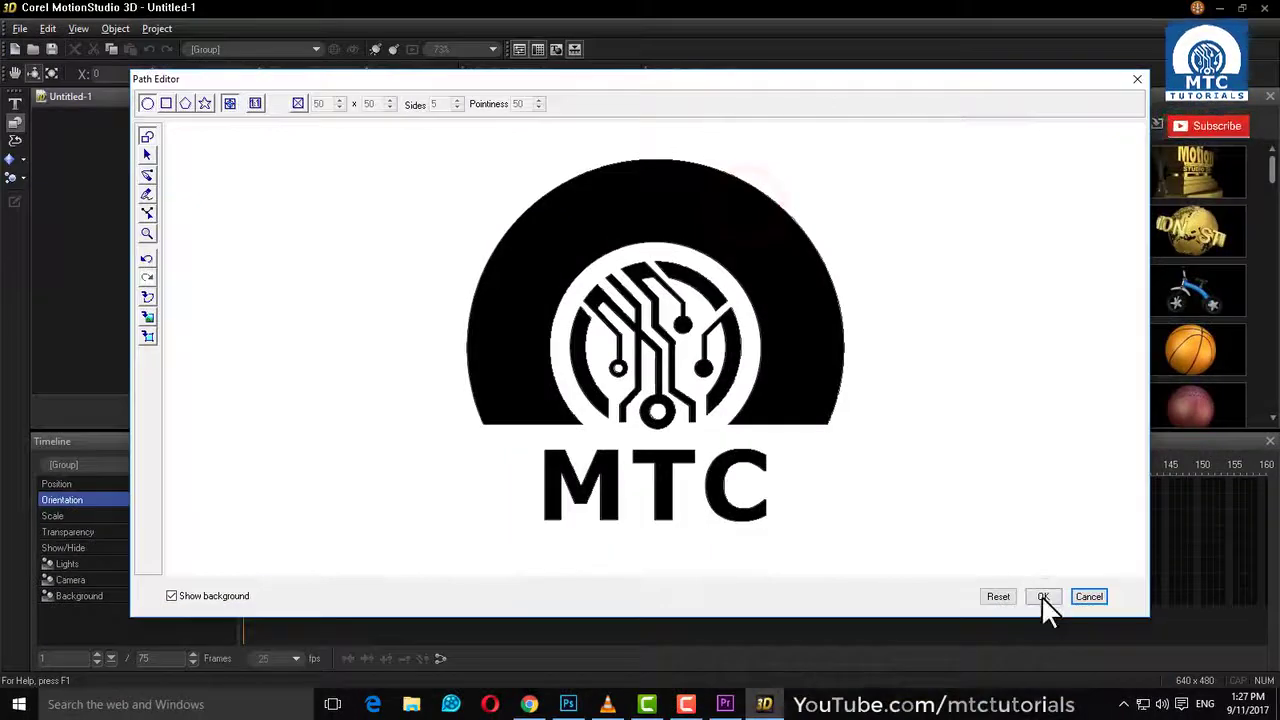
{"action": "left_click", "coordinate": [1042, 597]}
{"action": "left_click", "coordinate": [716, 387]}
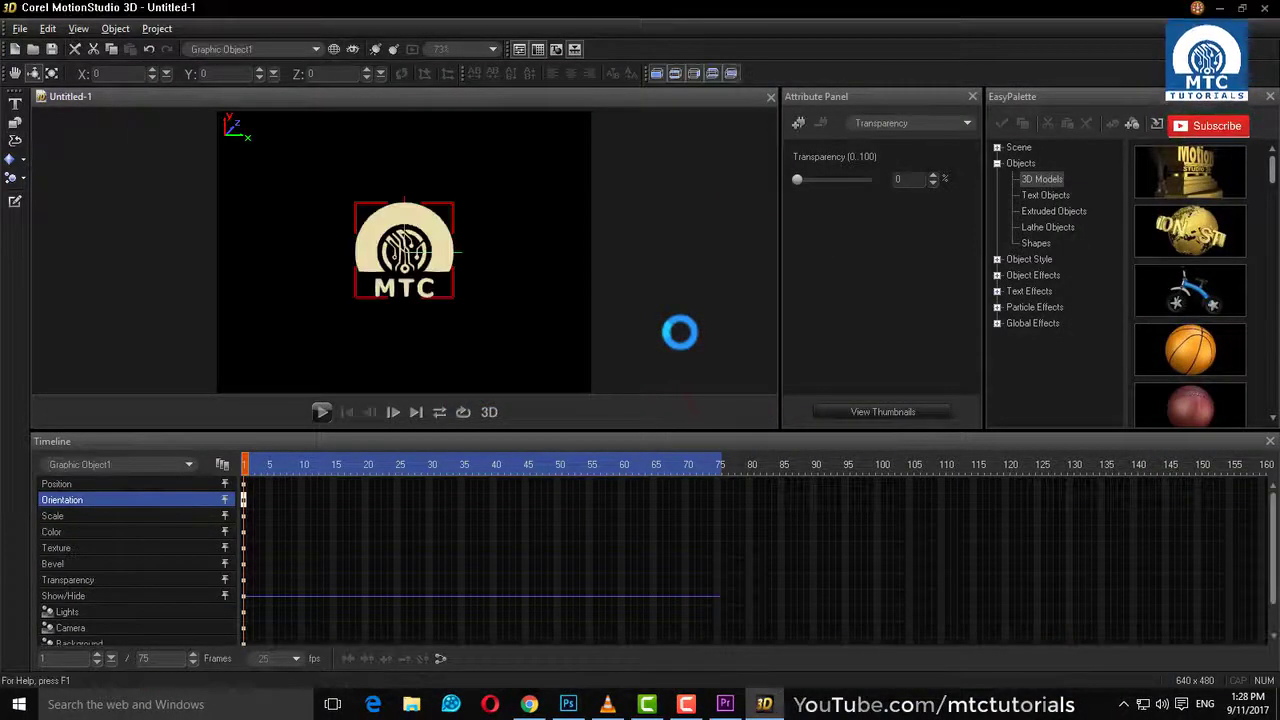
{"action": "left_click_drag", "start_coordinate": [434, 234], "coordinate": [472, 279]}
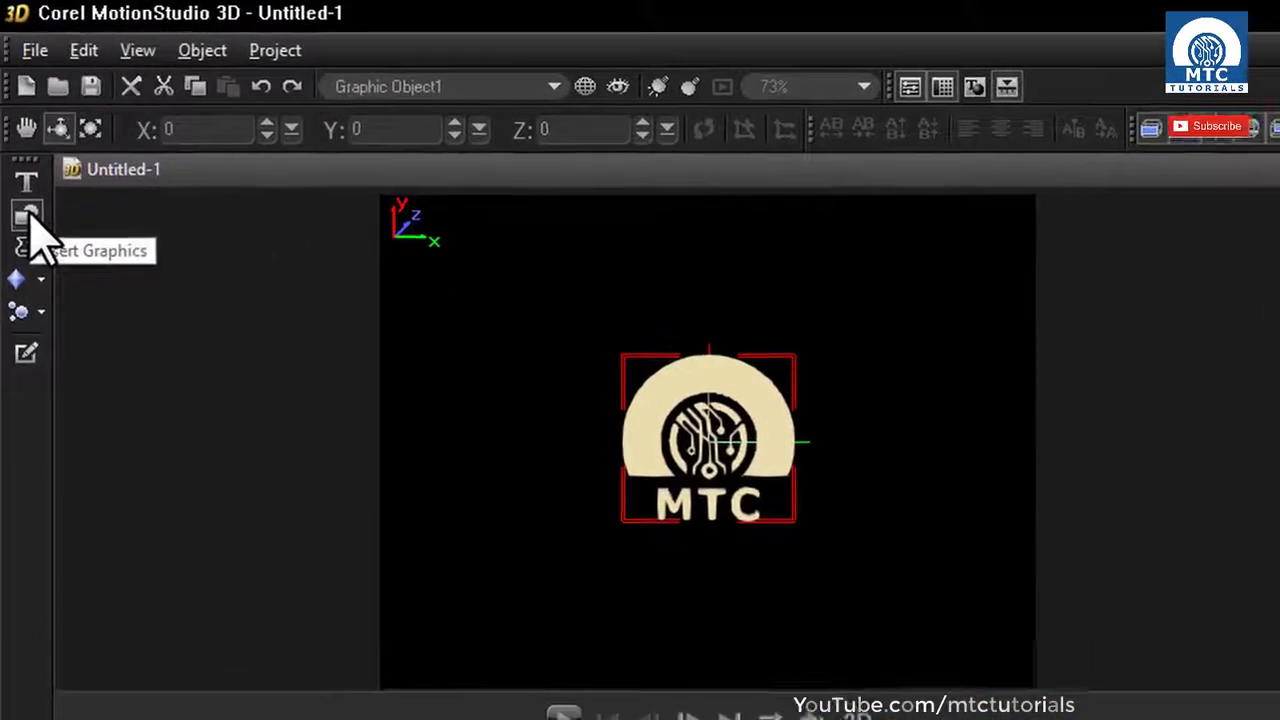
Insert a second graphic by converting the desktop image MTC logo 2 to a vector
{"action": "left_click", "coordinate": [15, 119]}
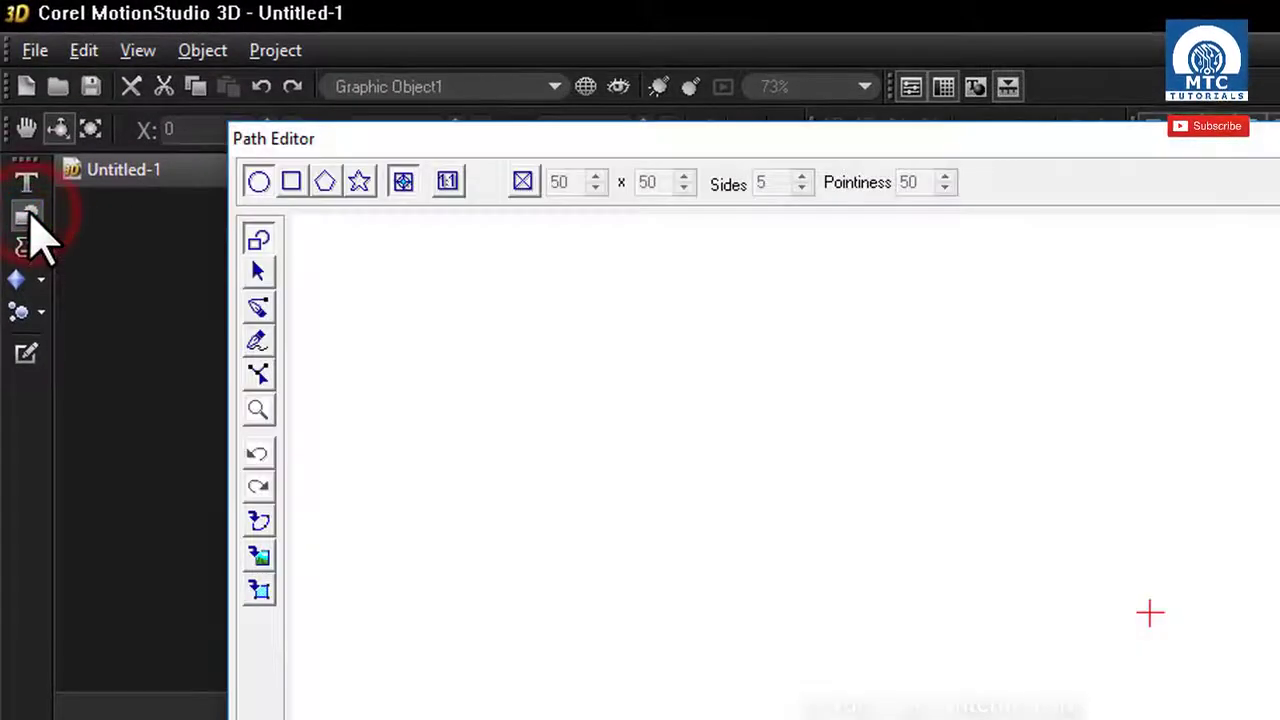
{"action": "left_click", "coordinate": [261, 591]}
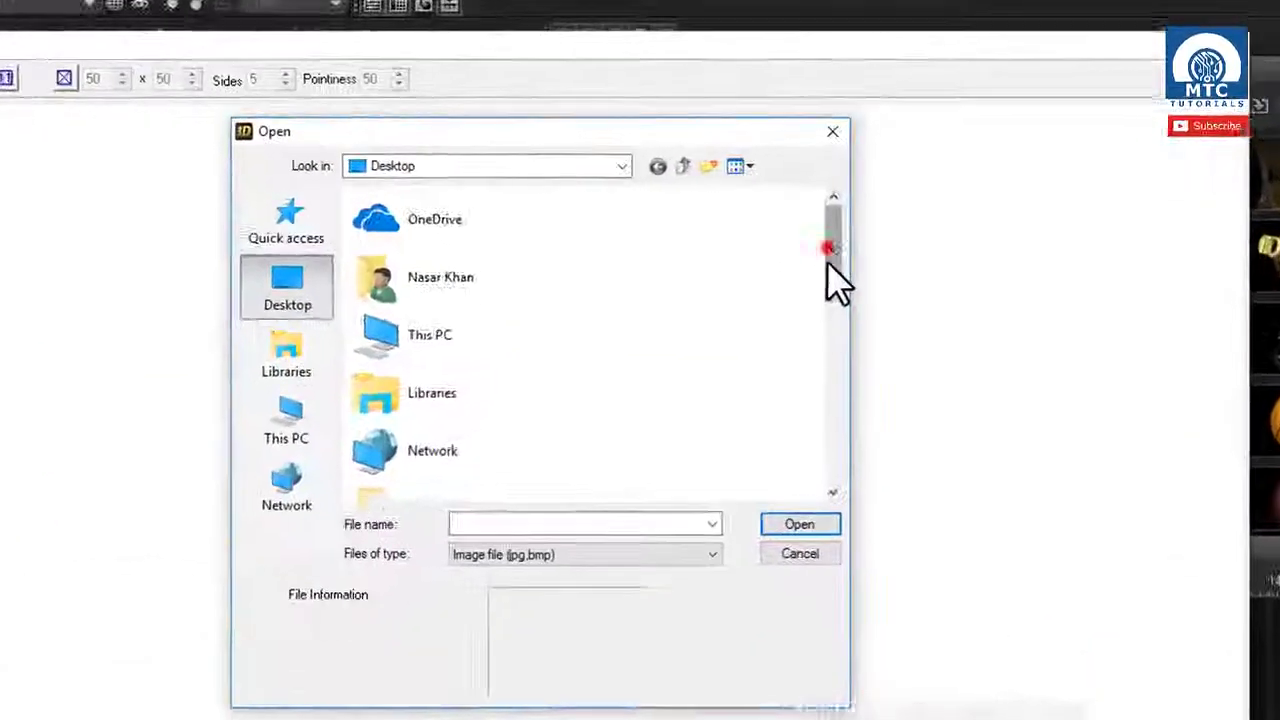
{"action": "left_click_drag", "start_coordinate": [838, 285], "coordinate": [830, 417]}
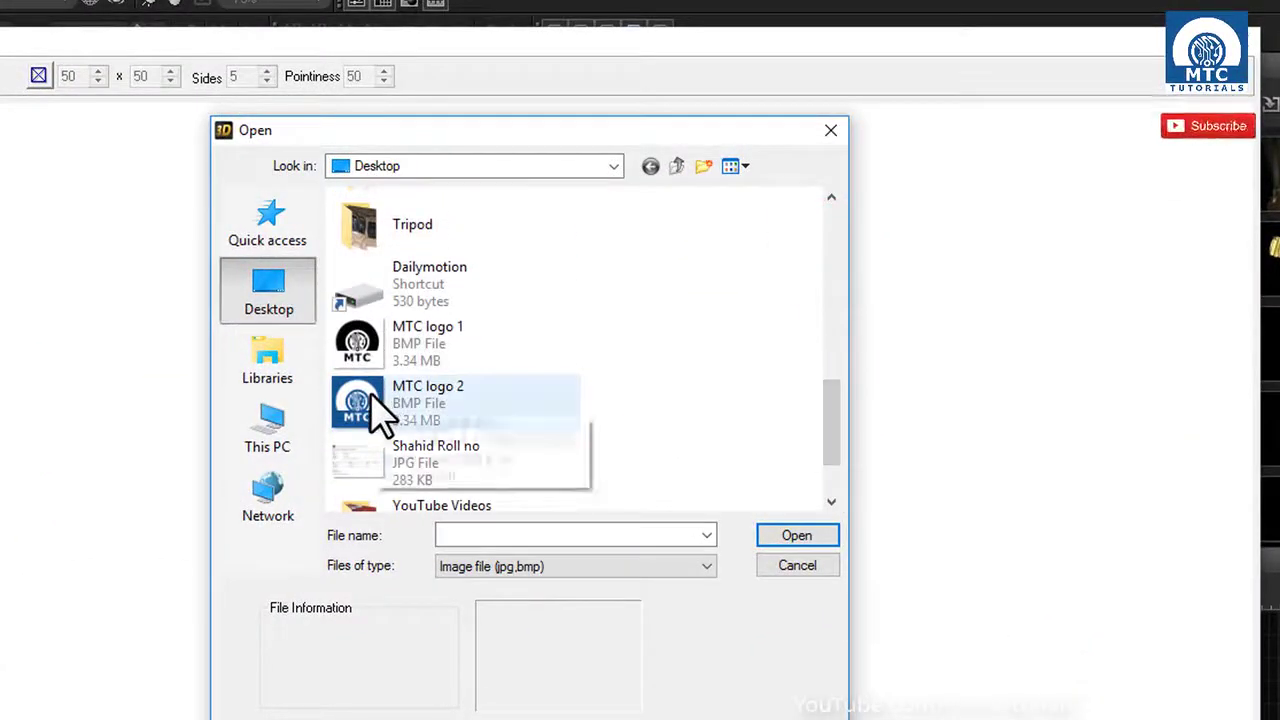
{"action": "left_click", "coordinate": [376, 408]}
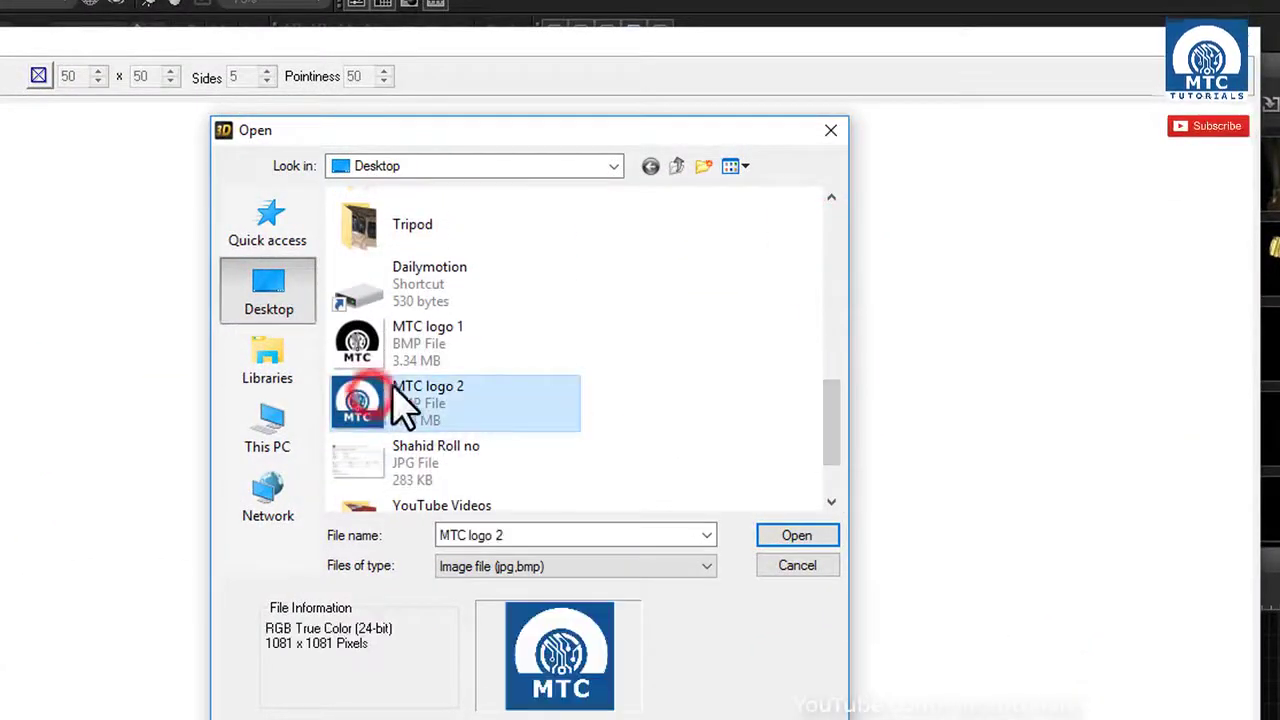
{"action": "left_click", "coordinate": [795, 537]}
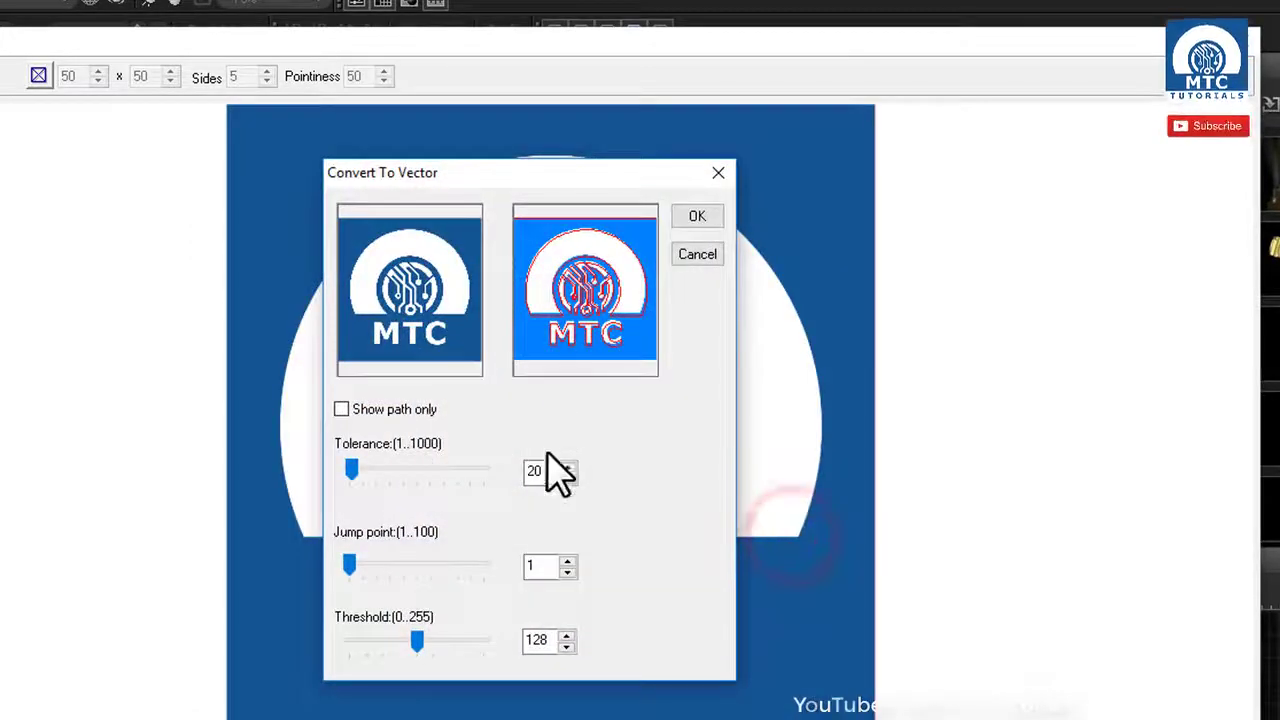
Set the second logo's vector conversion tolerance to 1 and create its 3D object, continuing with the rendering
{"action": "type", "text": "1"}
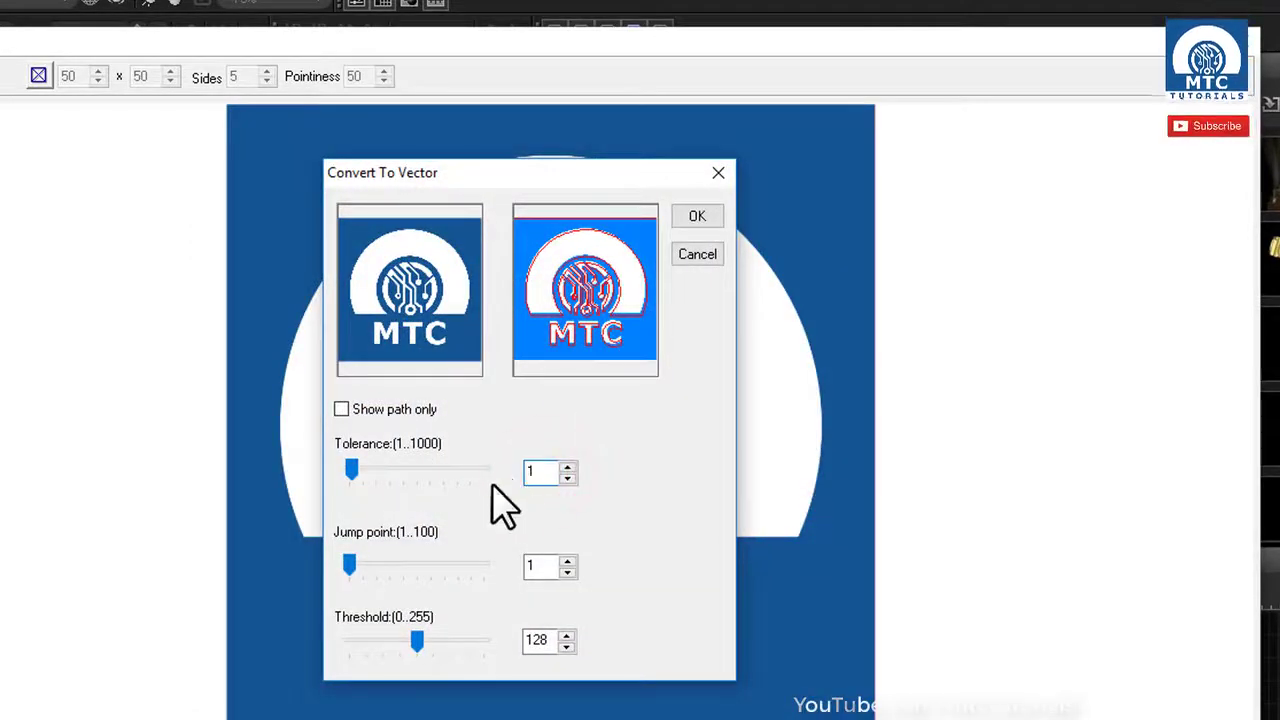
{"action": "left_click", "coordinate": [699, 217]}
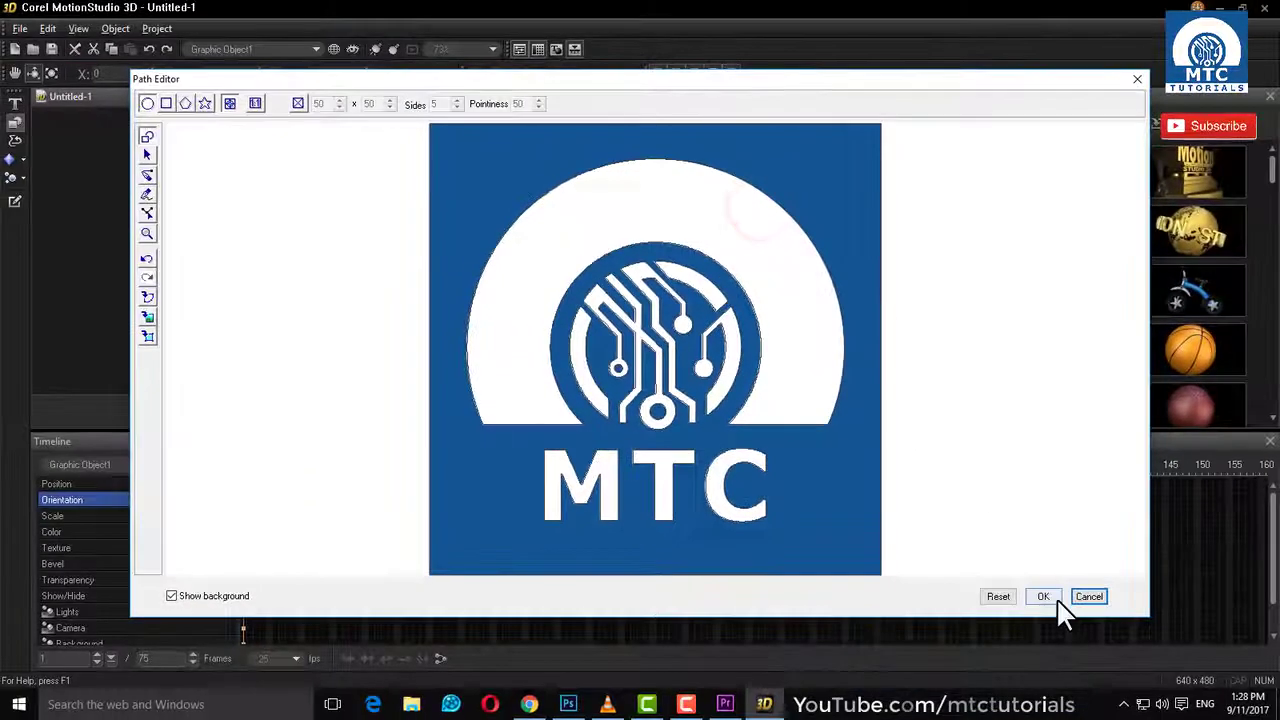
{"action": "left_click", "coordinate": [1063, 656]}
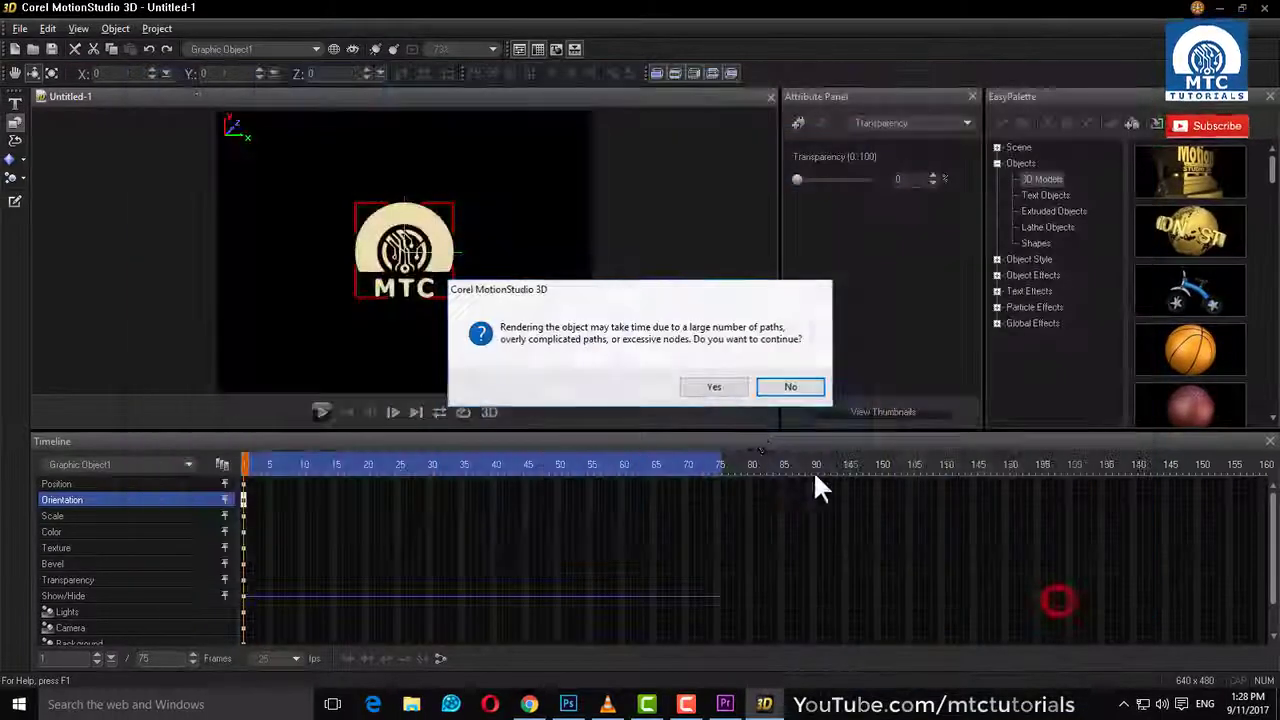
{"action": "left_click", "coordinate": [725, 390]}
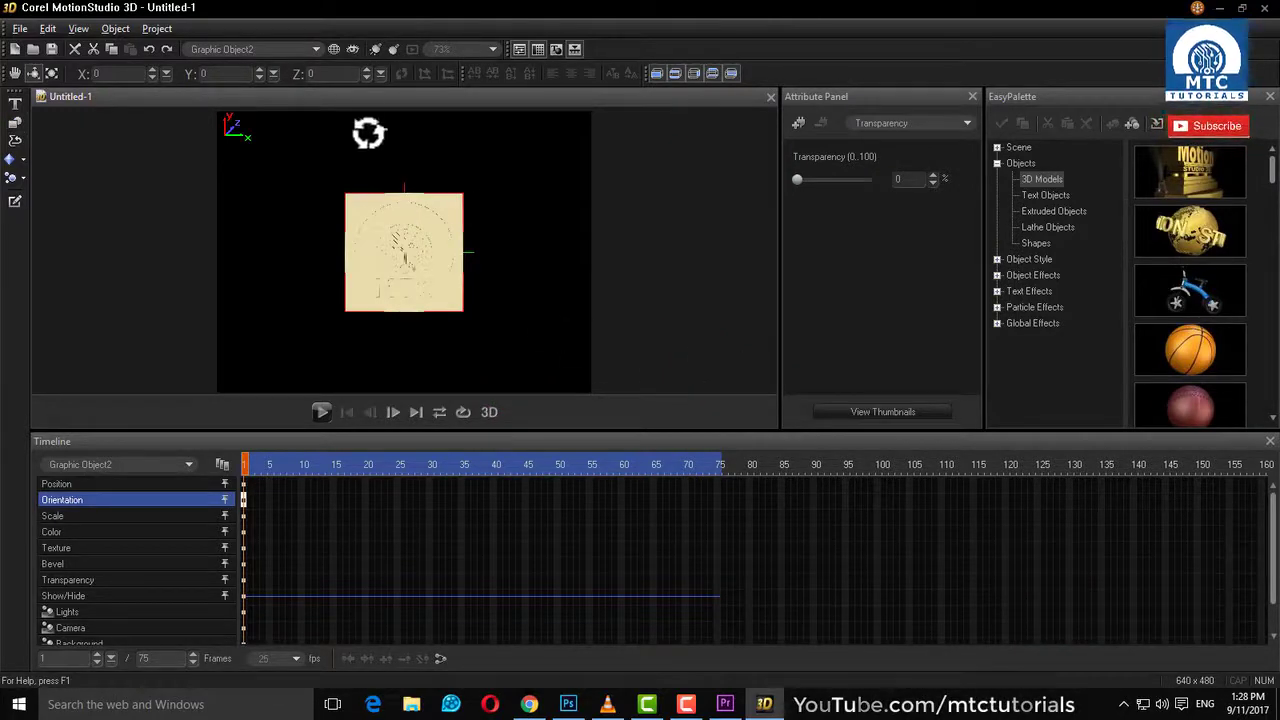
Select Graphic Object1 and try rotating it about the Y axis
{"action": "left_click", "coordinate": [262, 49]}
{"action": "left_click", "coordinate": [238, 82]}
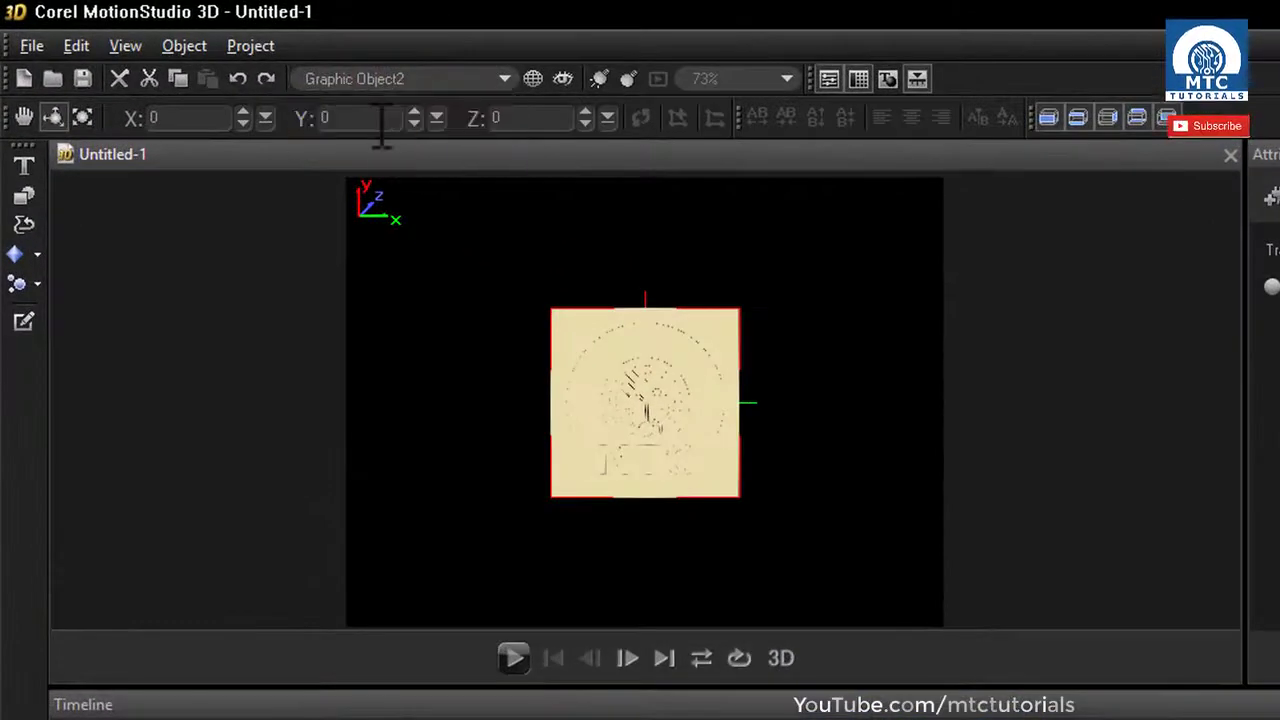
{"action": "left_click", "coordinate": [398, 80]}
{"action": "left_click", "coordinate": [378, 117]}
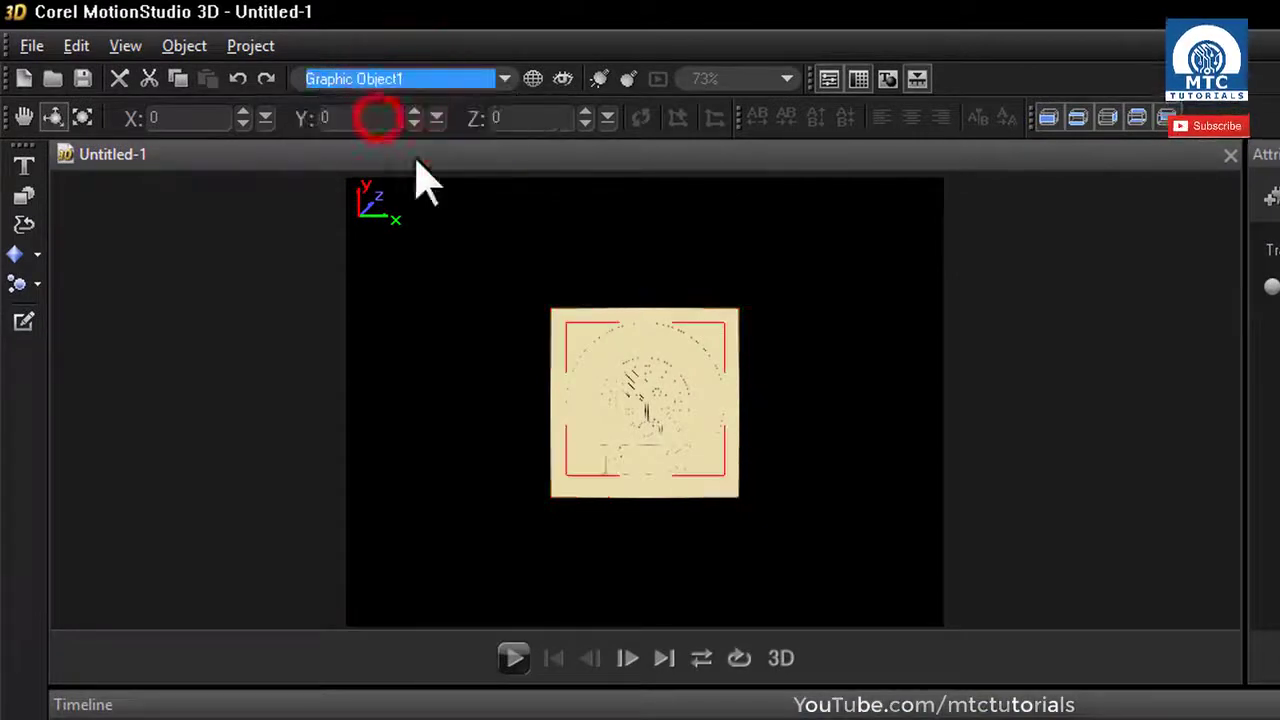
{"action": "left_click_drag", "start_coordinate": [708, 378], "coordinate": [890, 423]}
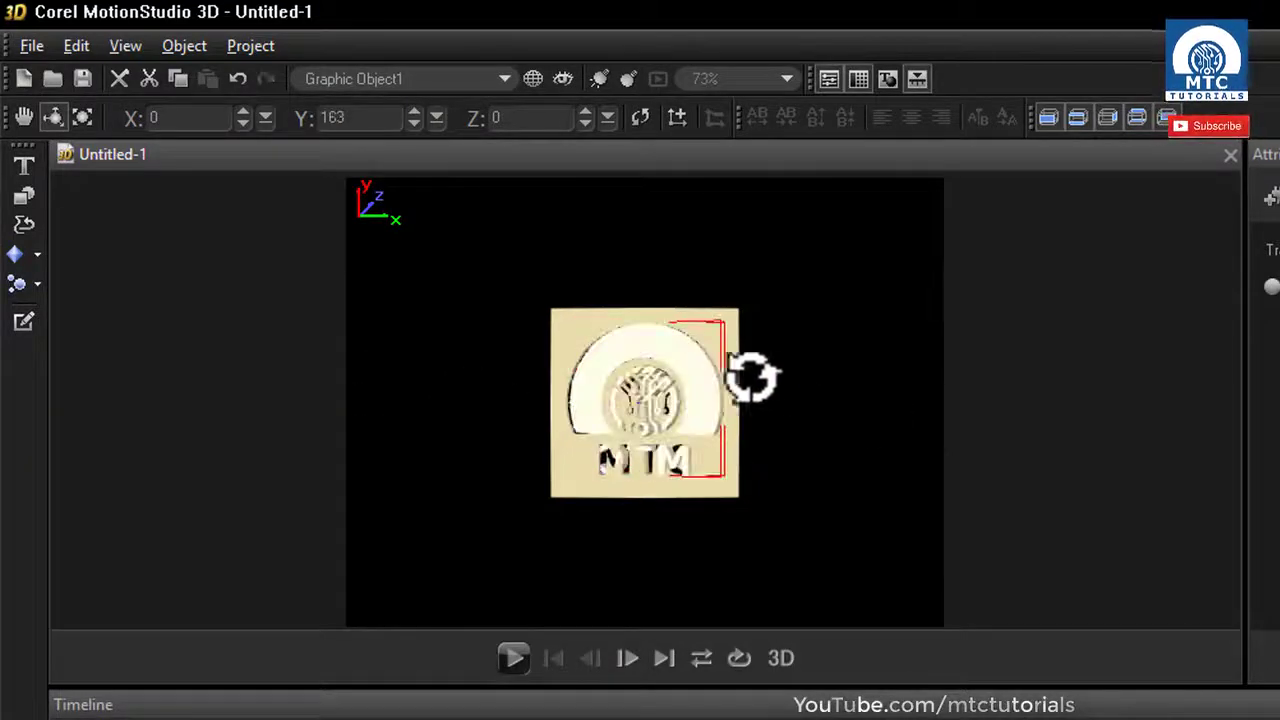
Select Graphic Object2 and try rotating the square background object in the scene
{"action": "left_click", "coordinate": [386, 80]}
{"action": "left_click", "coordinate": [404, 137]}
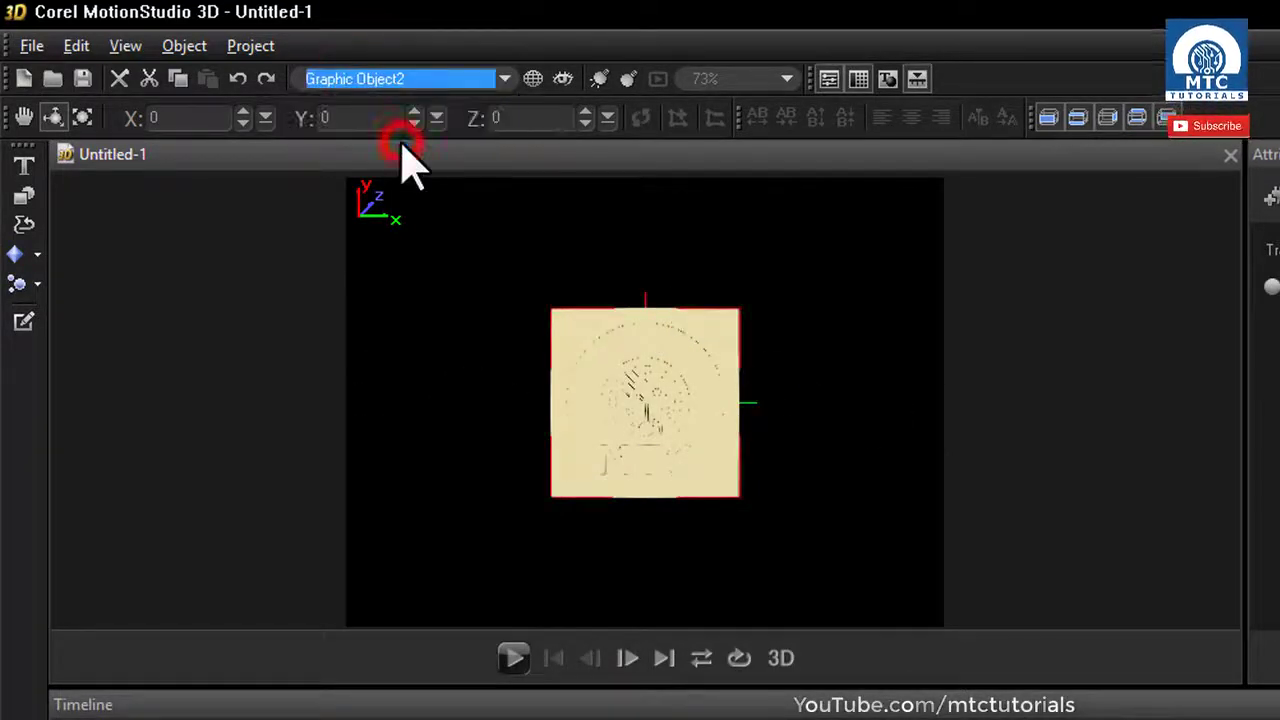
{"action": "left_click_drag", "start_coordinate": [746, 340], "coordinate": [508, 362]}
{"action": "left_click", "coordinate": [23, 117]}
{"action": "left_click", "coordinate": [735, 322]}
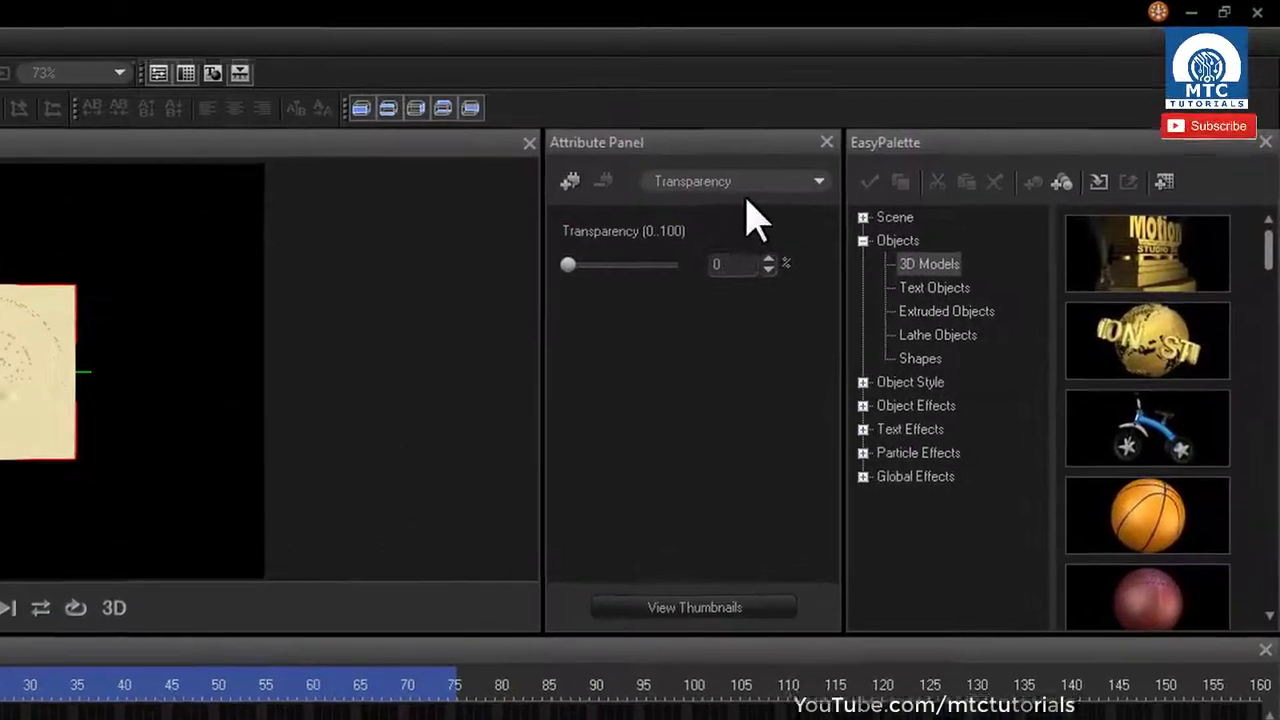
Set Graphic Object2's surface color to a custom dark blue with Red 44, Green 52 and Blue 148
{"action": "left_click", "coordinate": [750, 183]}
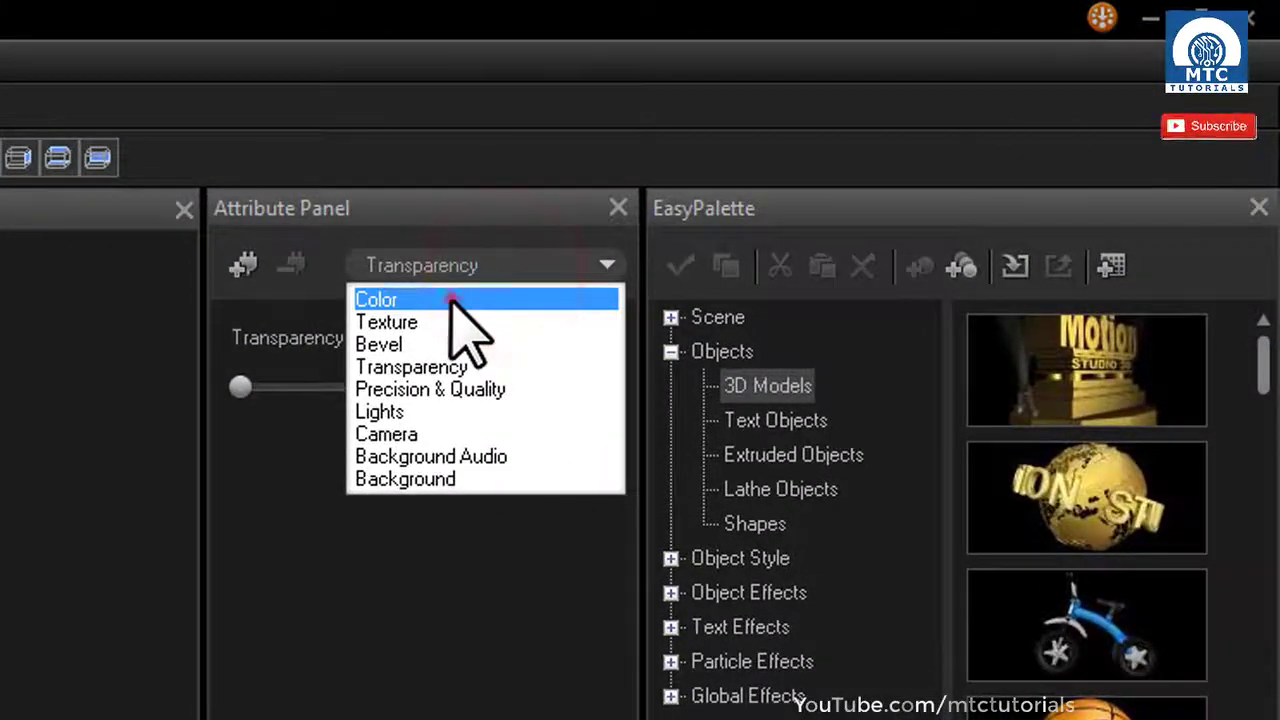
{"action": "left_click", "coordinate": [452, 299]}
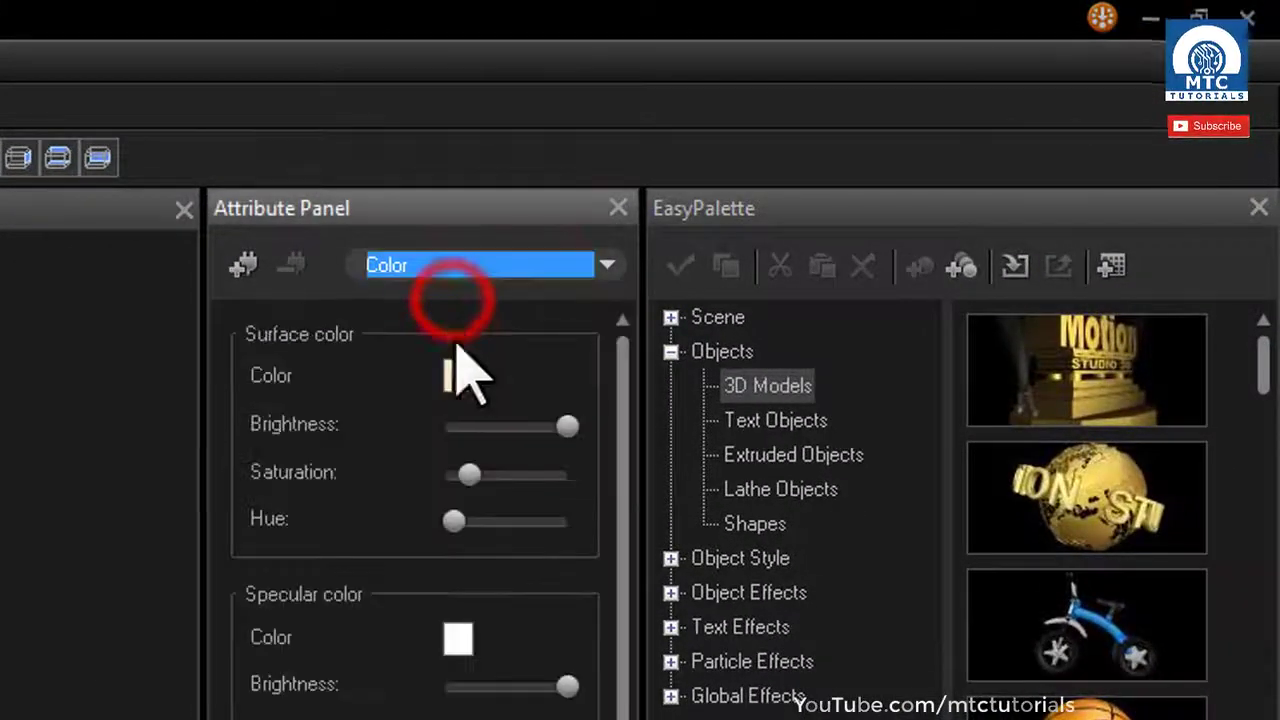
{"action": "left_click", "coordinate": [458, 378]}
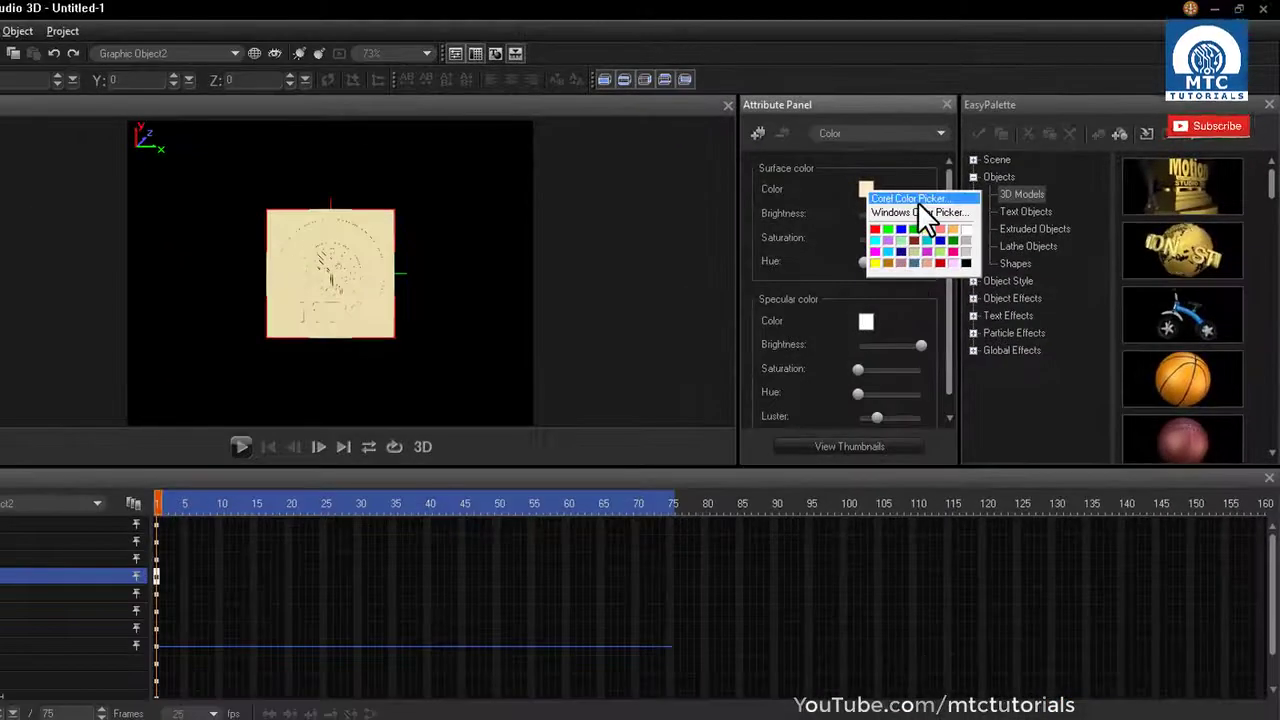
{"action": "left_click", "coordinate": [917, 207]}
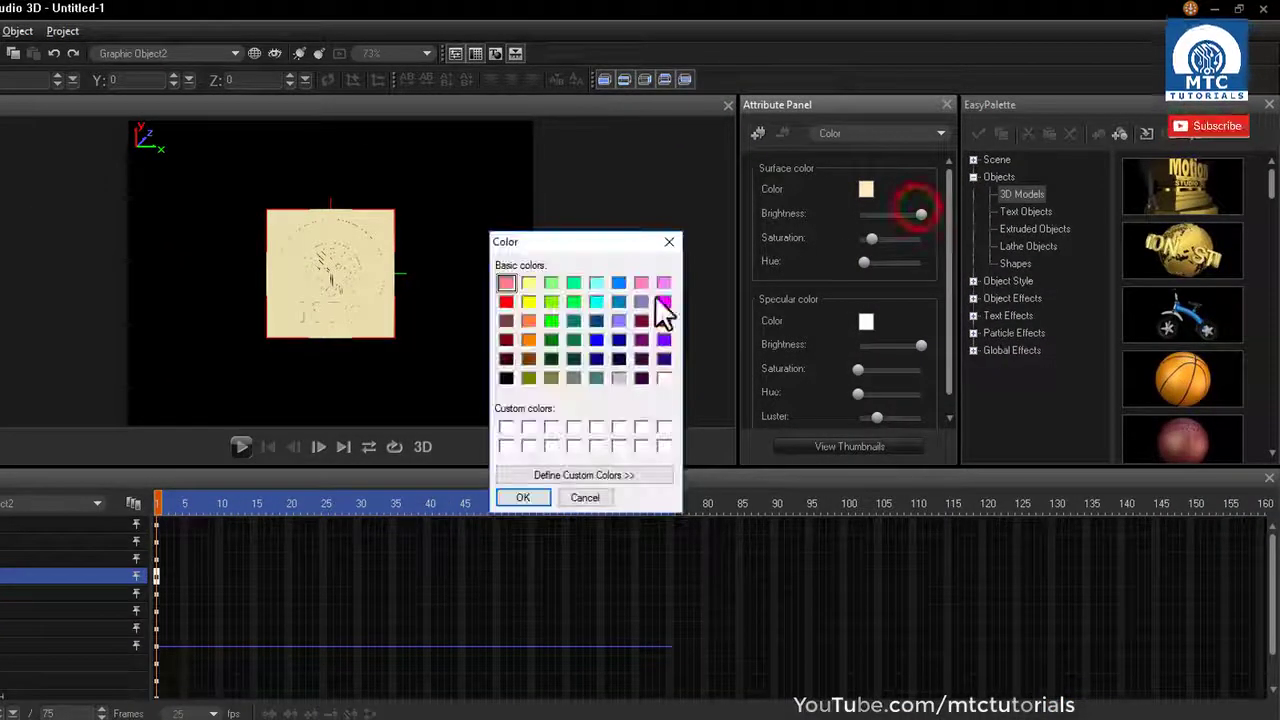
{"action": "left_click", "coordinate": [570, 478]}
{"action": "left_click_drag", "start_coordinate": [783, 286], "coordinate": [784, 319]}
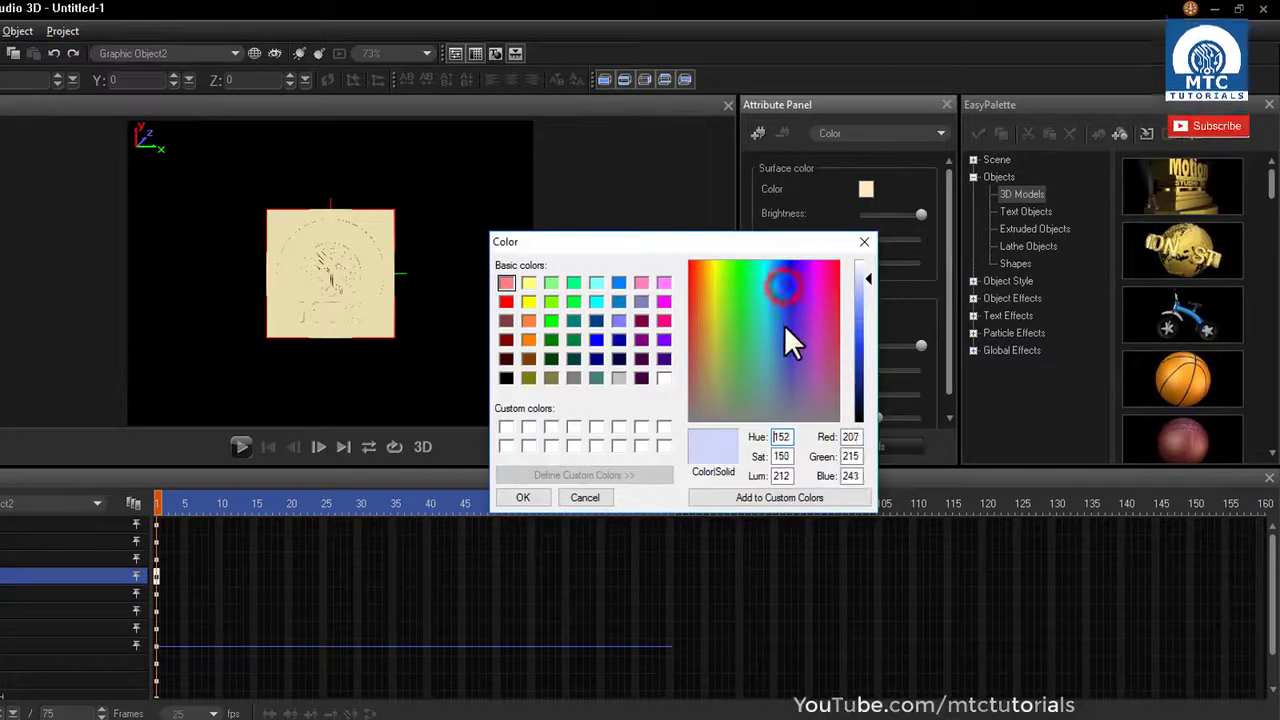
{"action": "left_click_drag", "start_coordinate": [866, 302], "coordinate": [863, 360]}
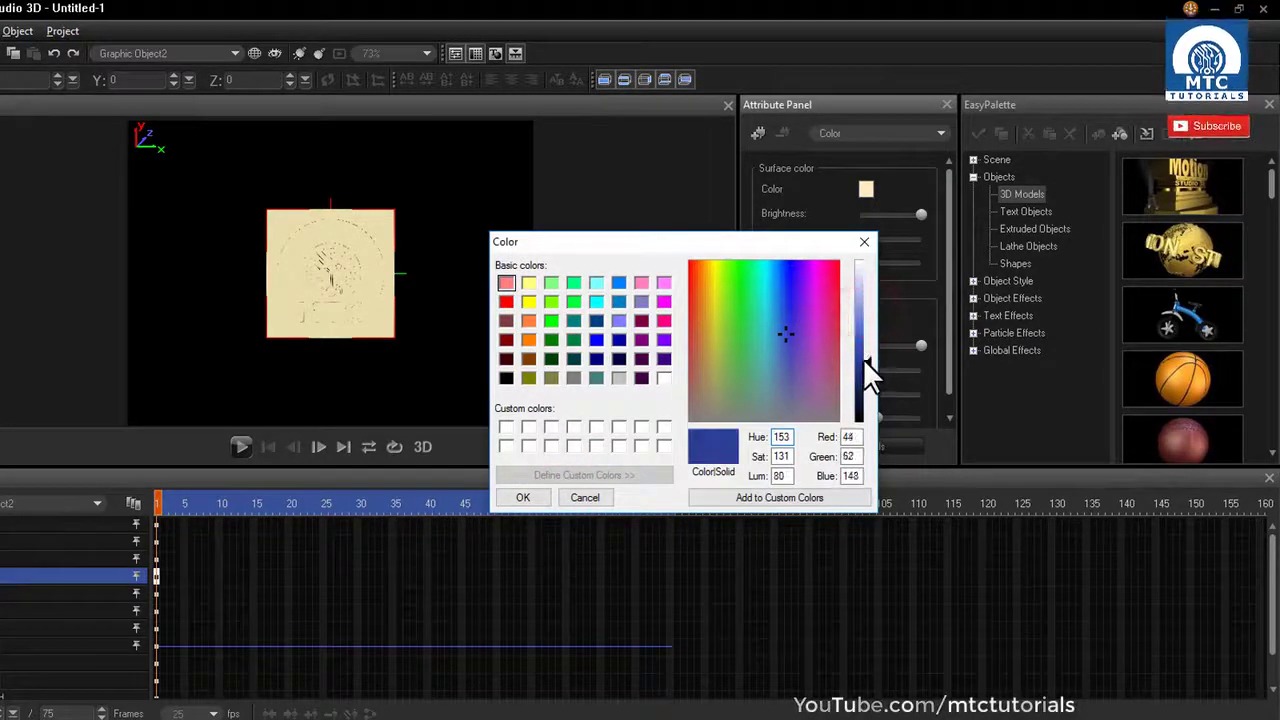
{"action": "left_click", "coordinate": [522, 497]}
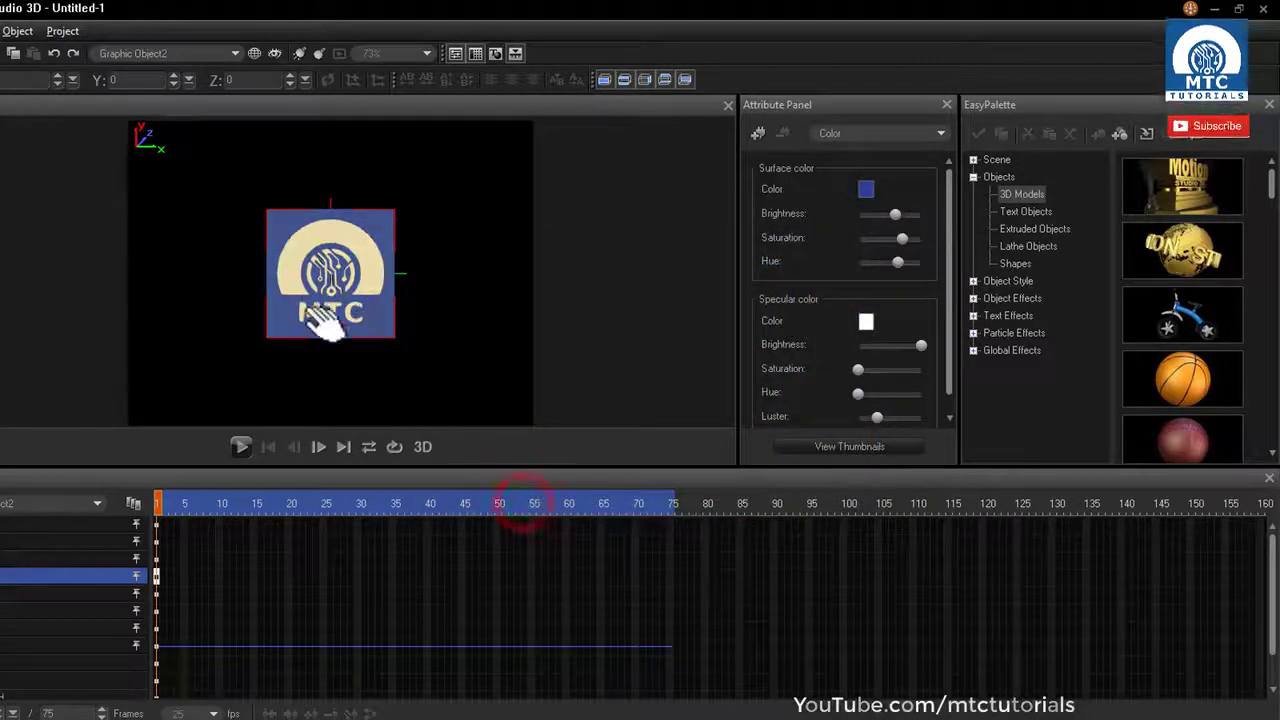
Set Graphic Object1's surface color to white
{"action": "left_click", "coordinate": [125, 50]}
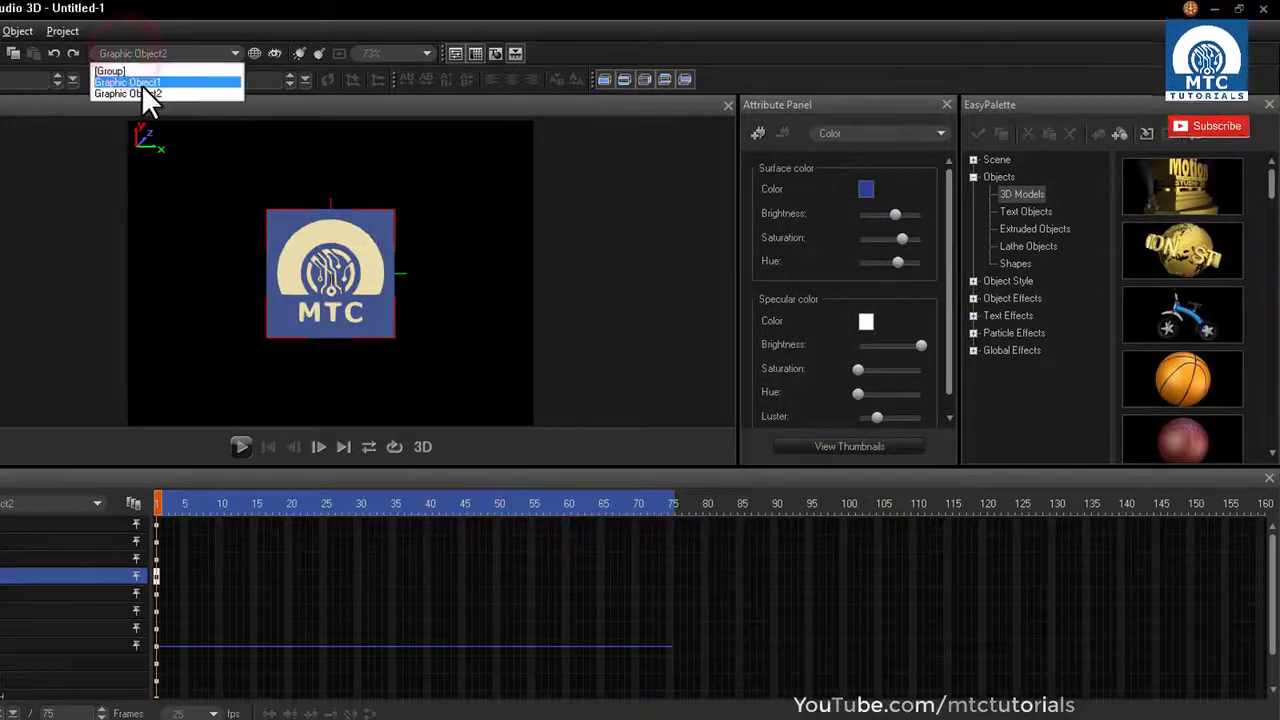
{"action": "left_click", "coordinate": [144, 81]}
{"action": "left_click", "coordinate": [866, 190]}
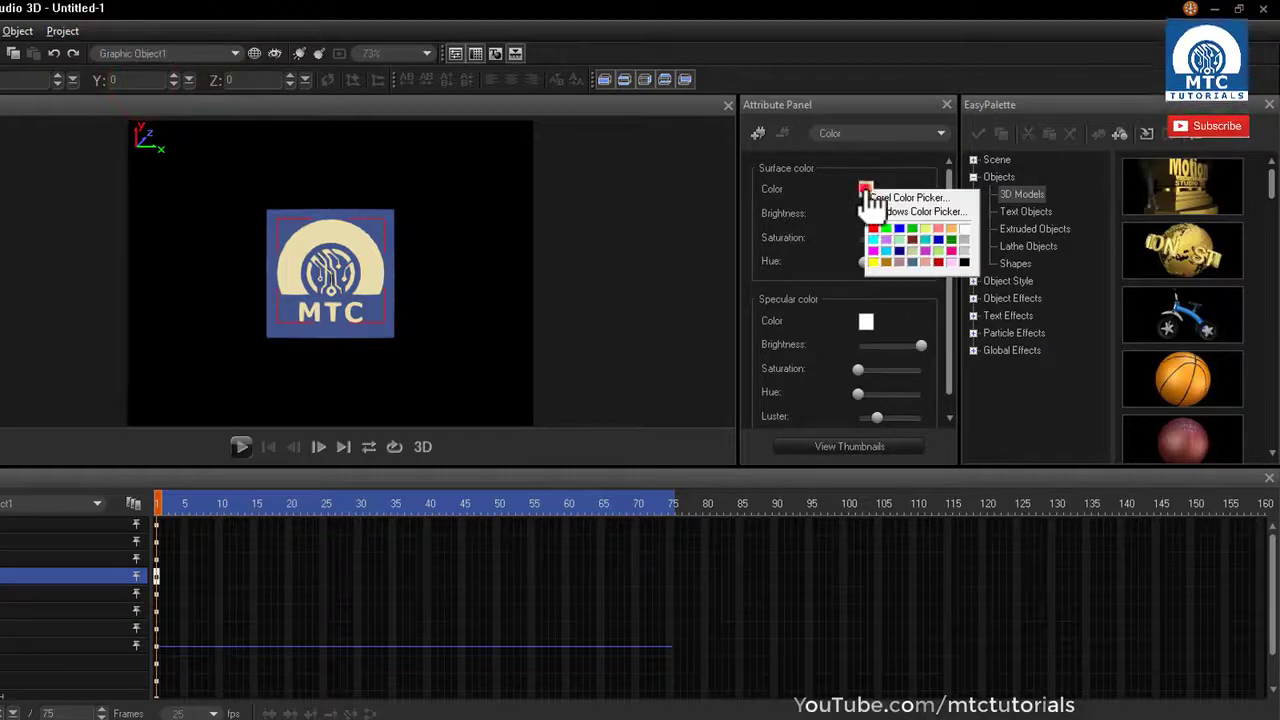
{"action": "left_click", "coordinate": [963, 227]}
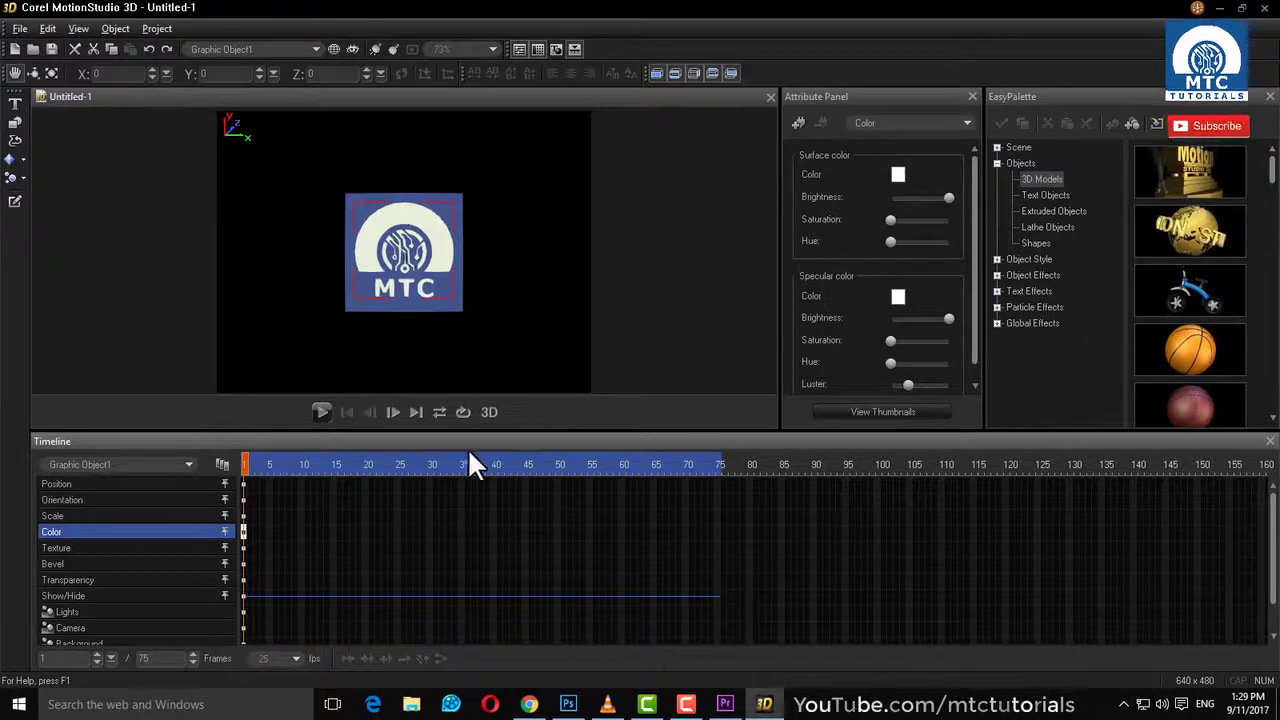
Select Graphic Object1's Orientation track and set the animation length to 150 frames
{"action": "left_click", "coordinate": [108, 500]}
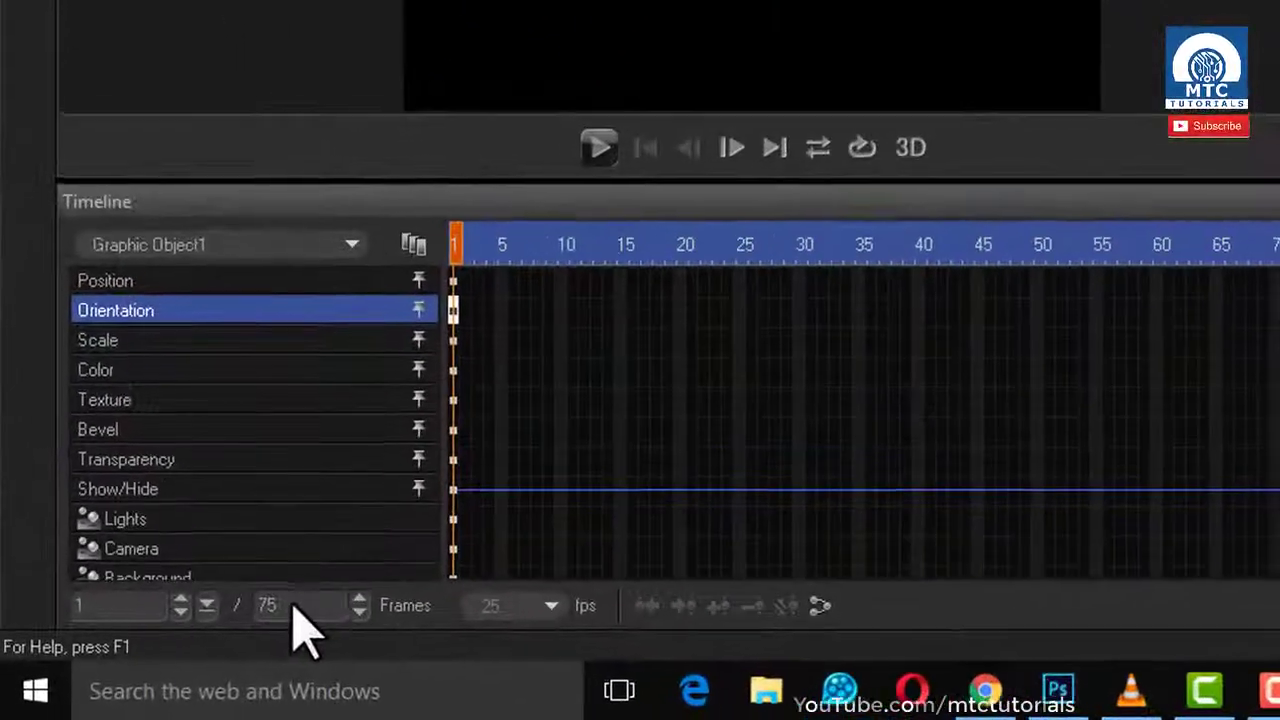
{"action": "double_click", "coordinate": [297, 605]}
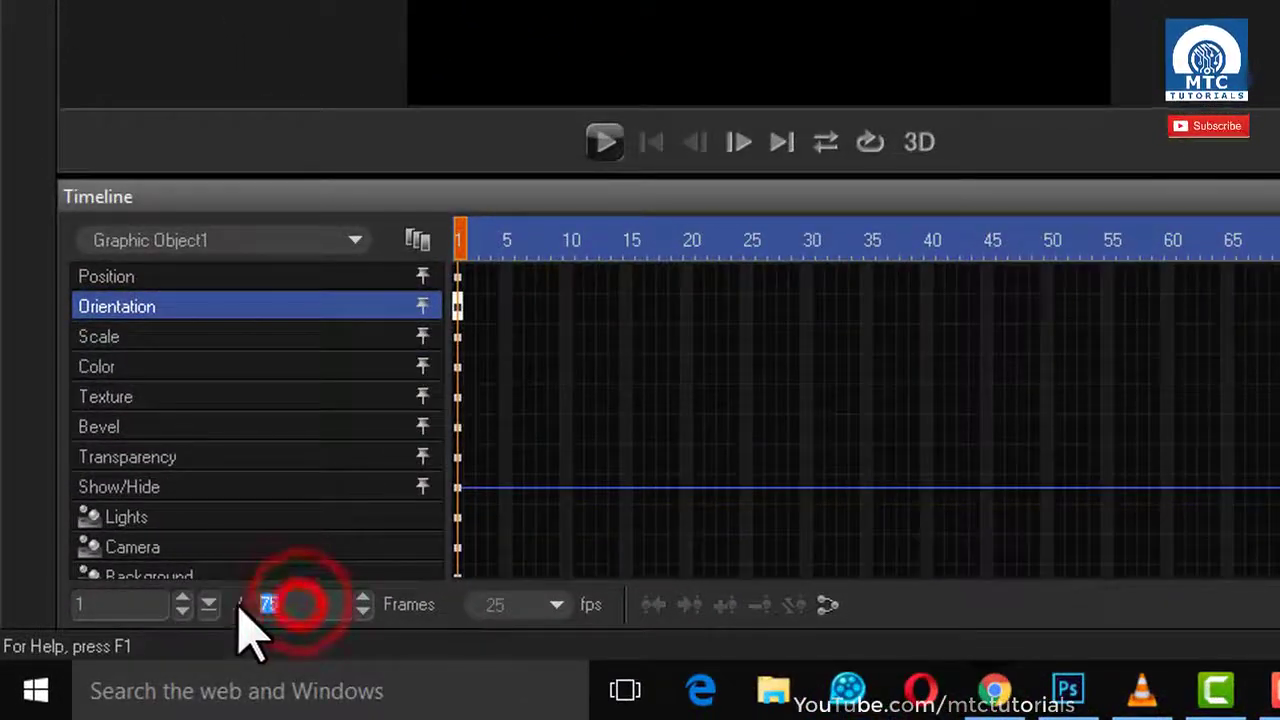
{"action": "type", "text": "150"}
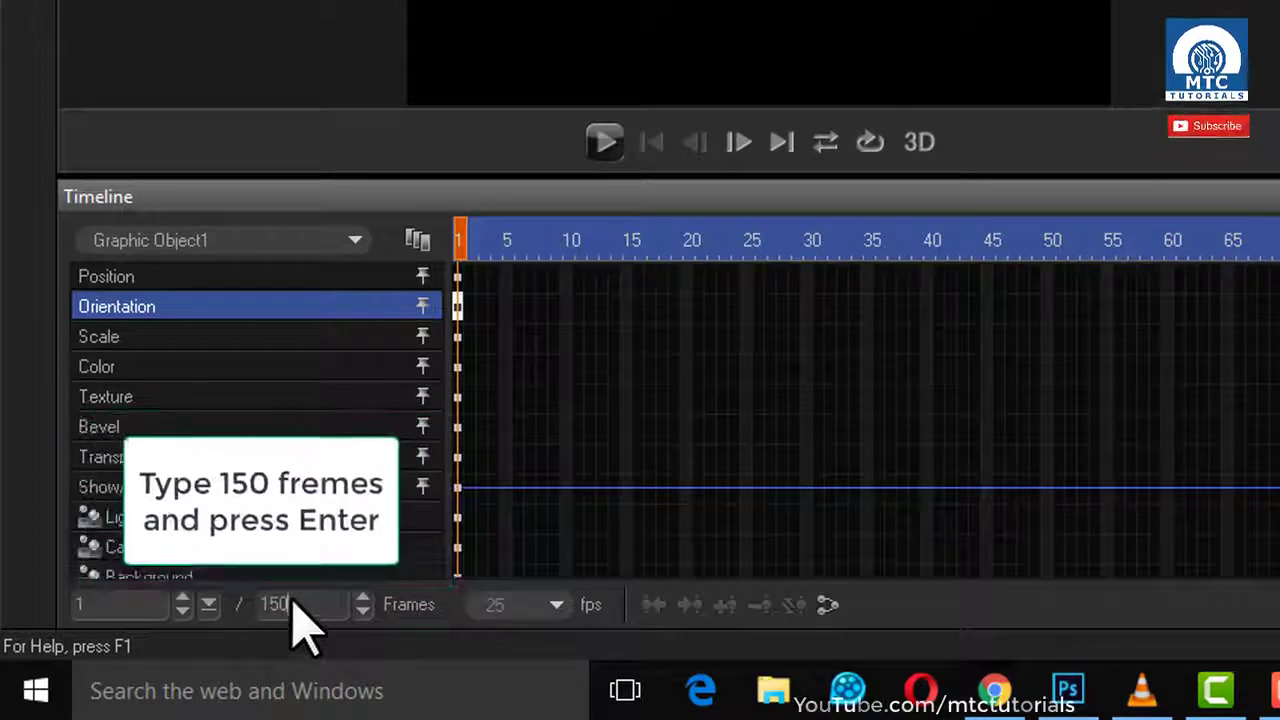
{"action": "key", "text": "Return"}
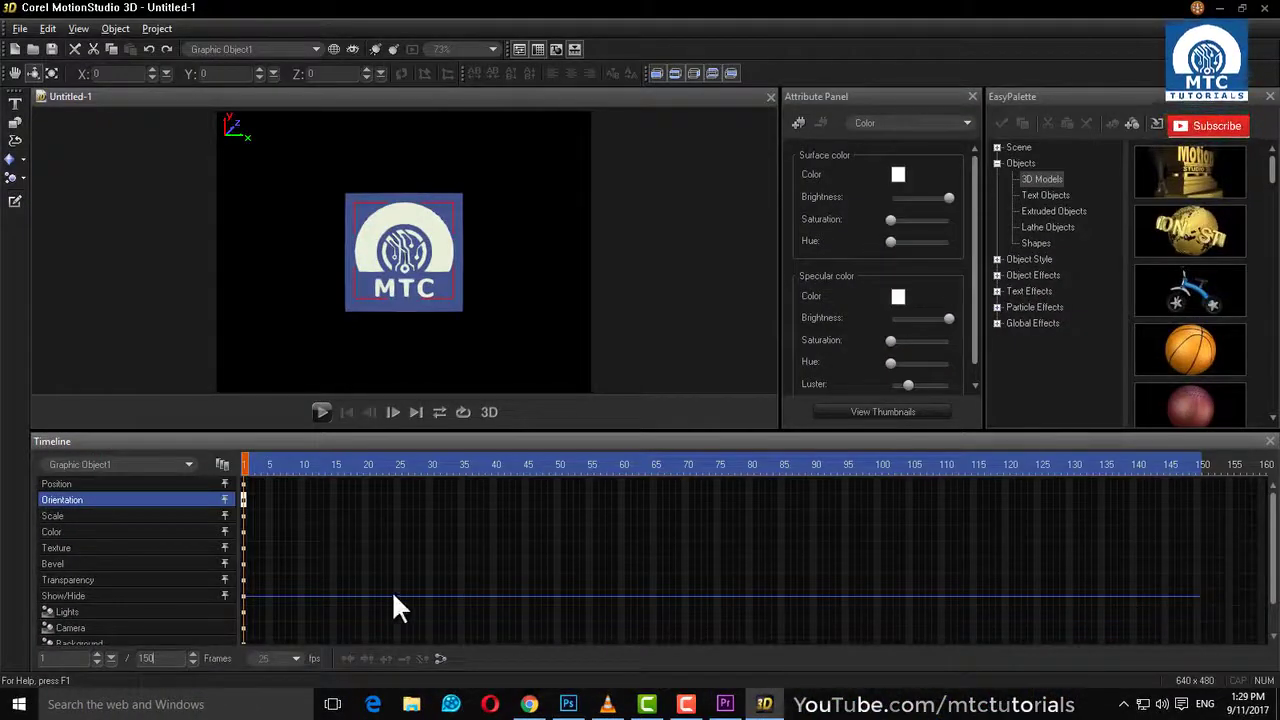
Rotate Graphic Object1 to -360 degrees about the Y axis at frame 30 and preview the animation from frame 1
{"action": "left_click_drag", "start_coordinate": [248, 468], "coordinate": [429, 485]}
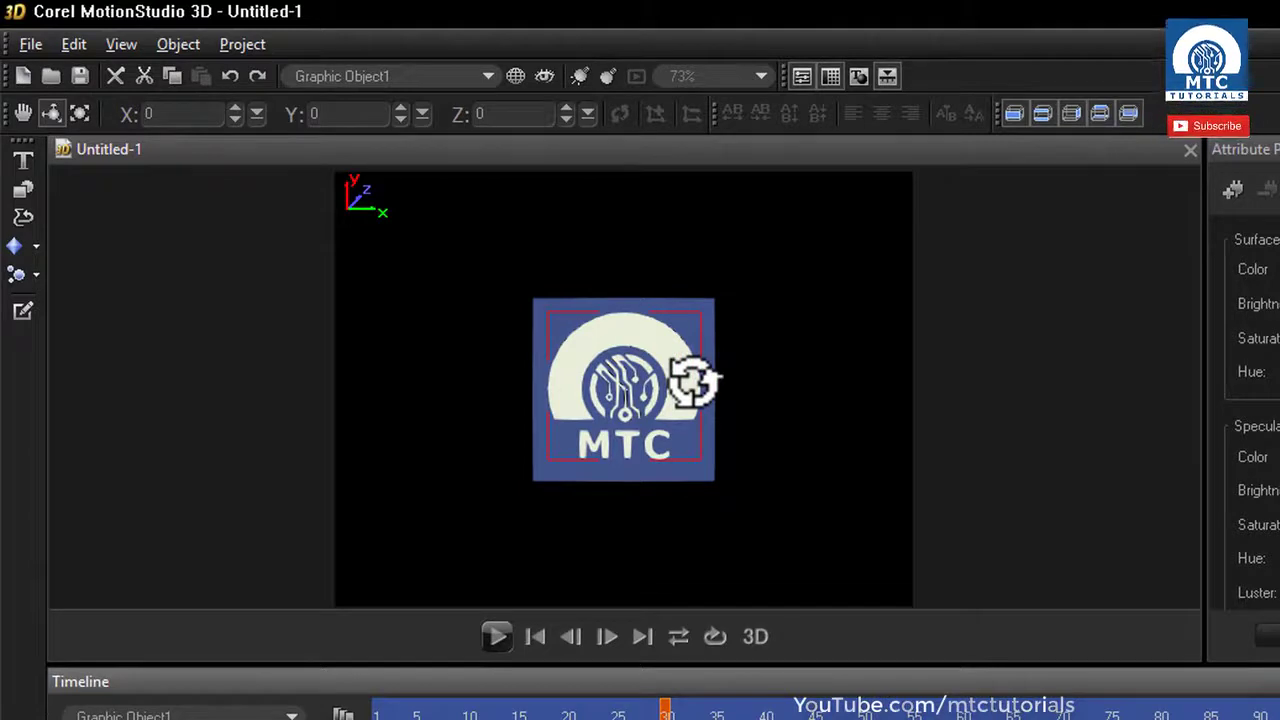
{"action": "left_click_drag", "start_coordinate": [691, 380], "coordinate": [304, 400]}
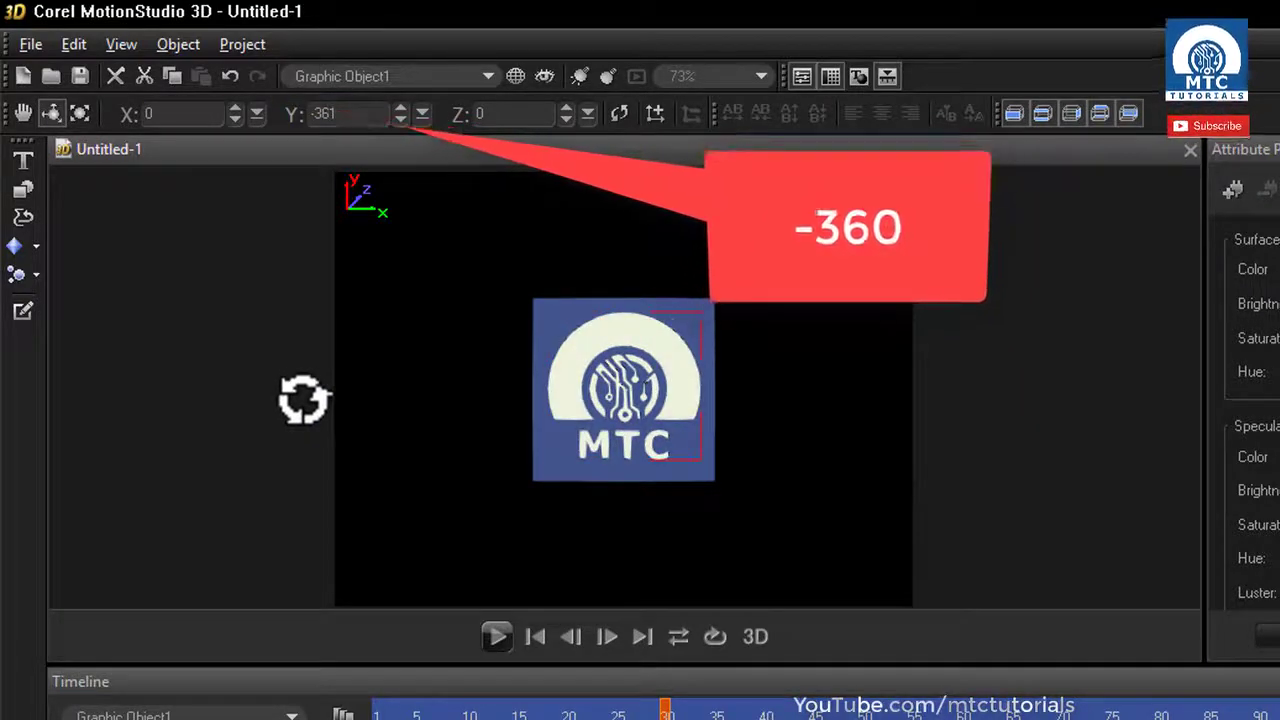
{"action": "left_click_drag", "start_coordinate": [566, 383], "coordinate": [571, 386]}
{"action": "left_click_drag", "start_coordinate": [667, 710], "coordinate": [376, 712]}
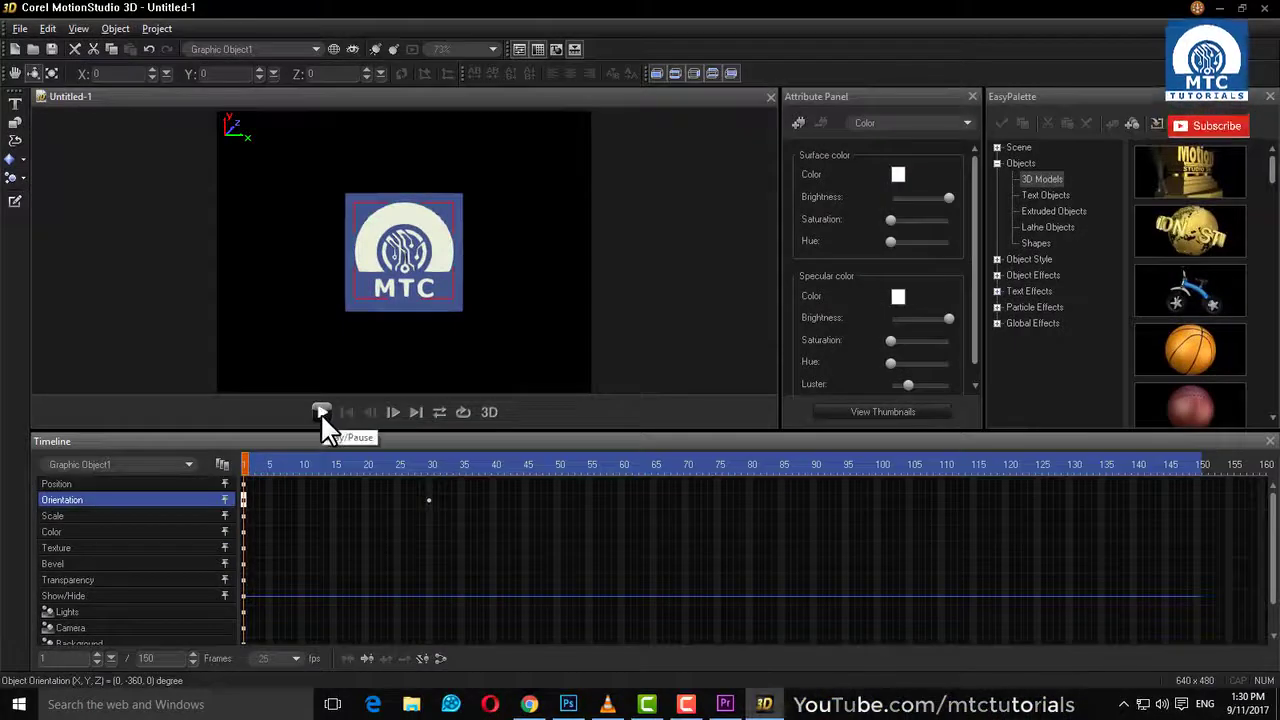
{"action": "left_click", "coordinate": [320, 412]}
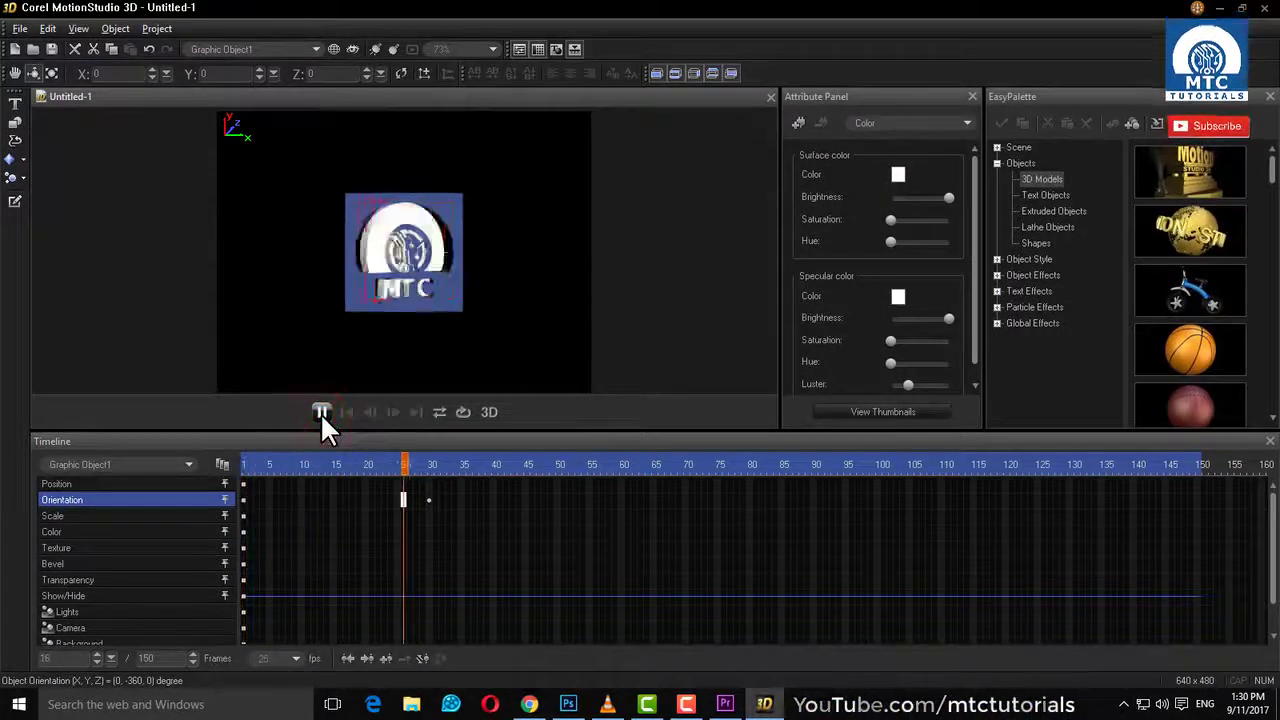
{"action": "left_click", "coordinate": [320, 412]}
Try moving Graphic Object1's frame-30 orientation keyframe to about frame 9 and preview the rotation
{"action": "left_click_drag", "start_coordinate": [429, 507], "coordinate": [296, 515]}
{"action": "left_click", "coordinate": [246, 464]}
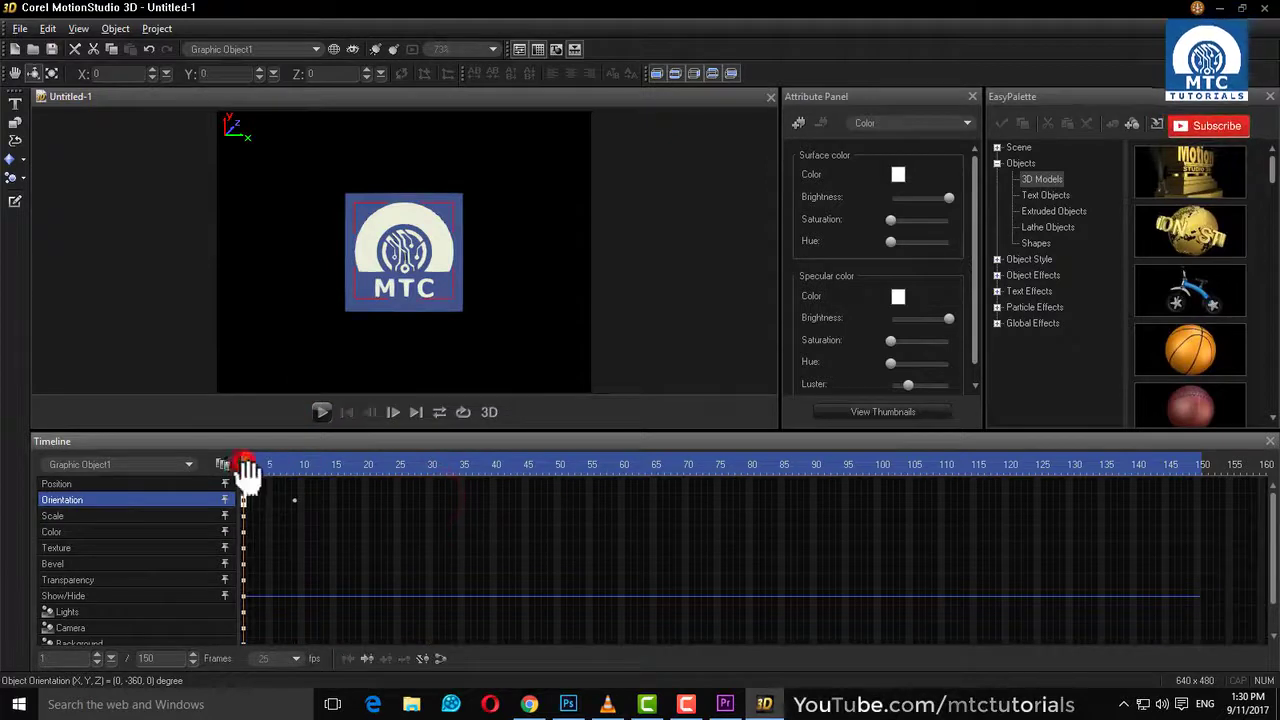
{"action": "left_click", "coordinate": [323, 413]}
{"action": "left_click", "coordinate": [304, 484]}
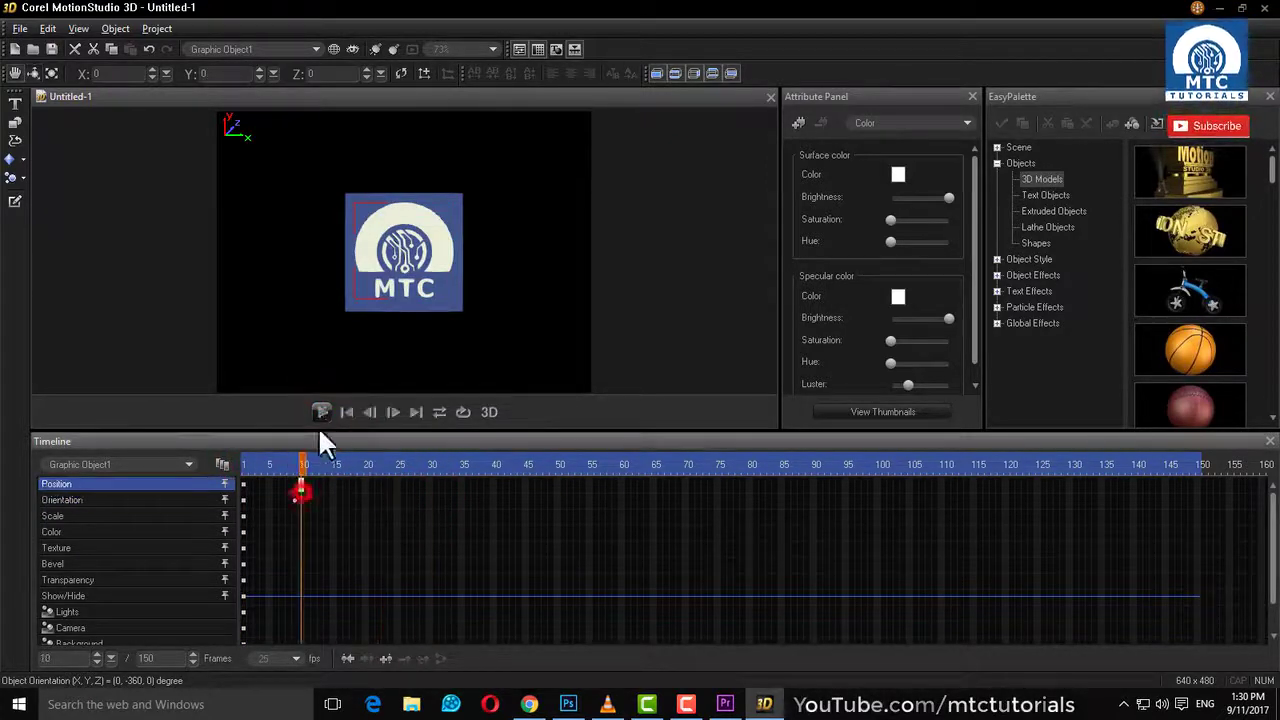
{"action": "left_click", "coordinate": [320, 412]}
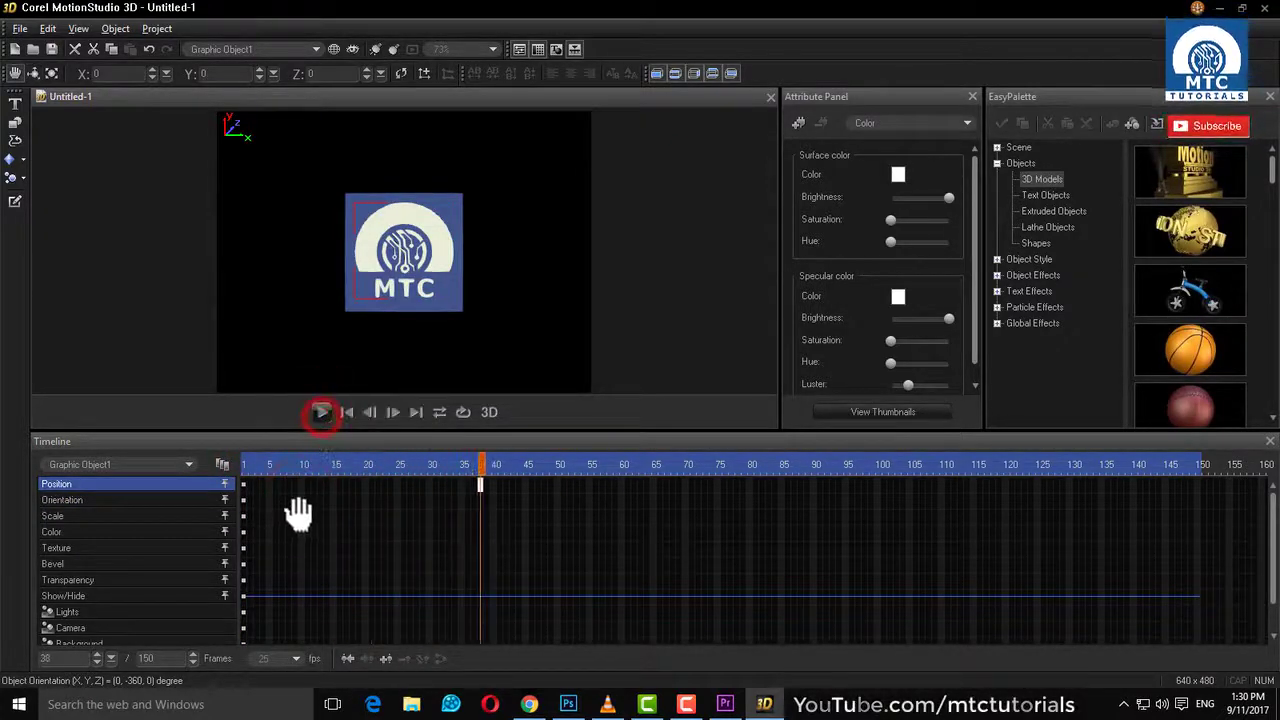
Move Graphic Object1's rotation keyframe to about frame 50 and preview the animation from frame 1
{"action": "left_click", "coordinate": [295, 499]}
{"action": "left_click_drag", "start_coordinate": [300, 497], "coordinate": [557, 500]}
{"action": "left_click", "coordinate": [242, 463]}
{"action": "left_click", "coordinate": [321, 412]}
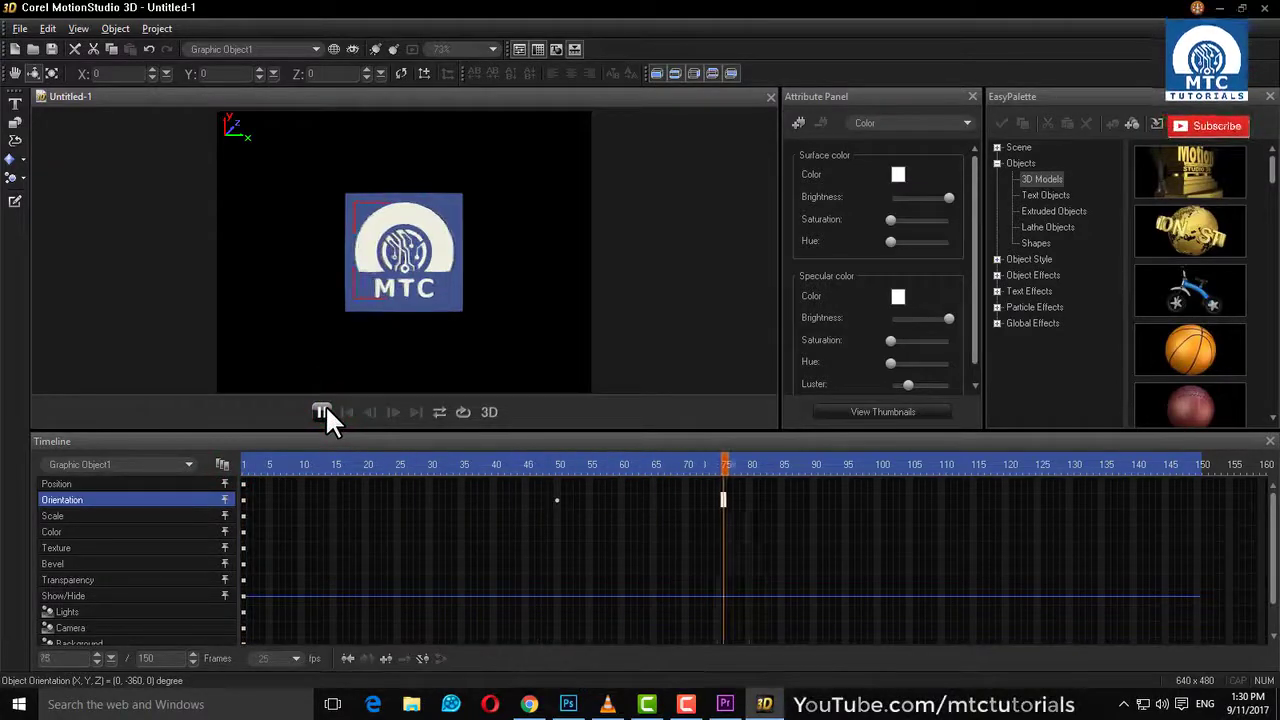
{"action": "left_click", "coordinate": [321, 412]}
Add an orientation keyframe to Graphic Object2 at frame 67, aligned with Graphic Object1's last orientation keyframe
{"action": "left_click", "coordinate": [905, 490]}
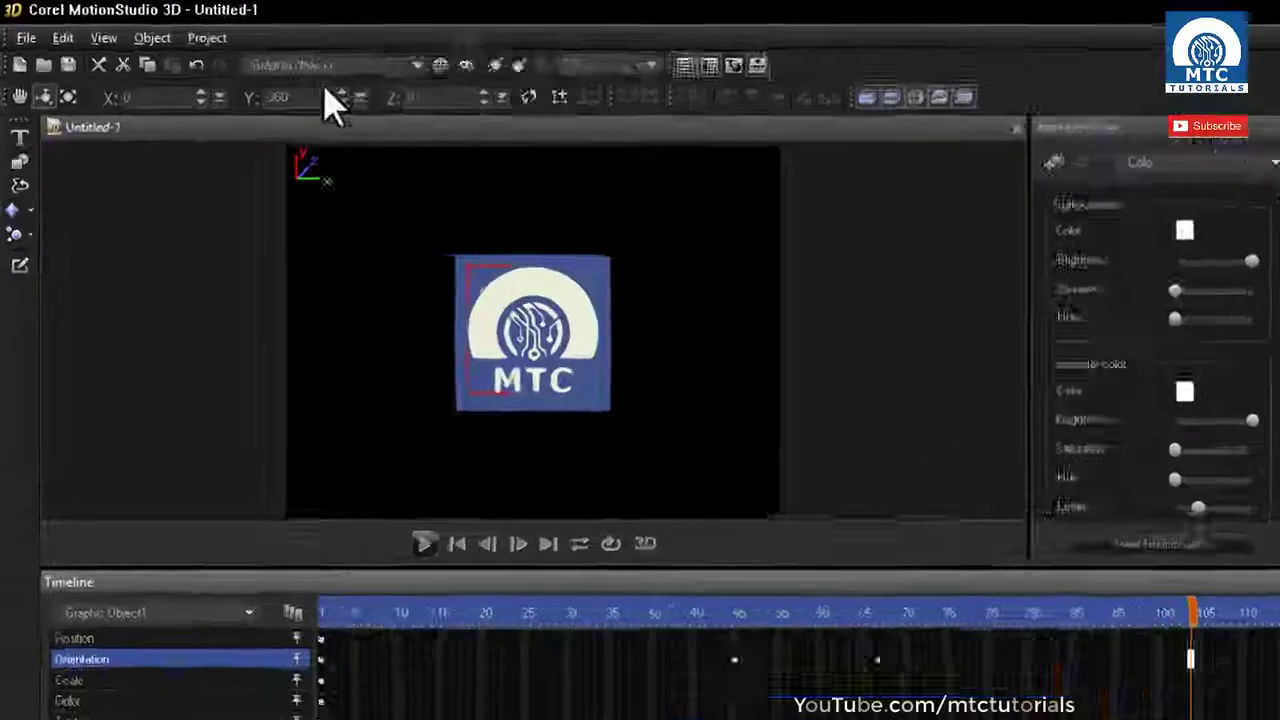
{"action": "left_click", "coordinate": [256, 49]}
{"action": "left_click", "coordinate": [520, 190]}
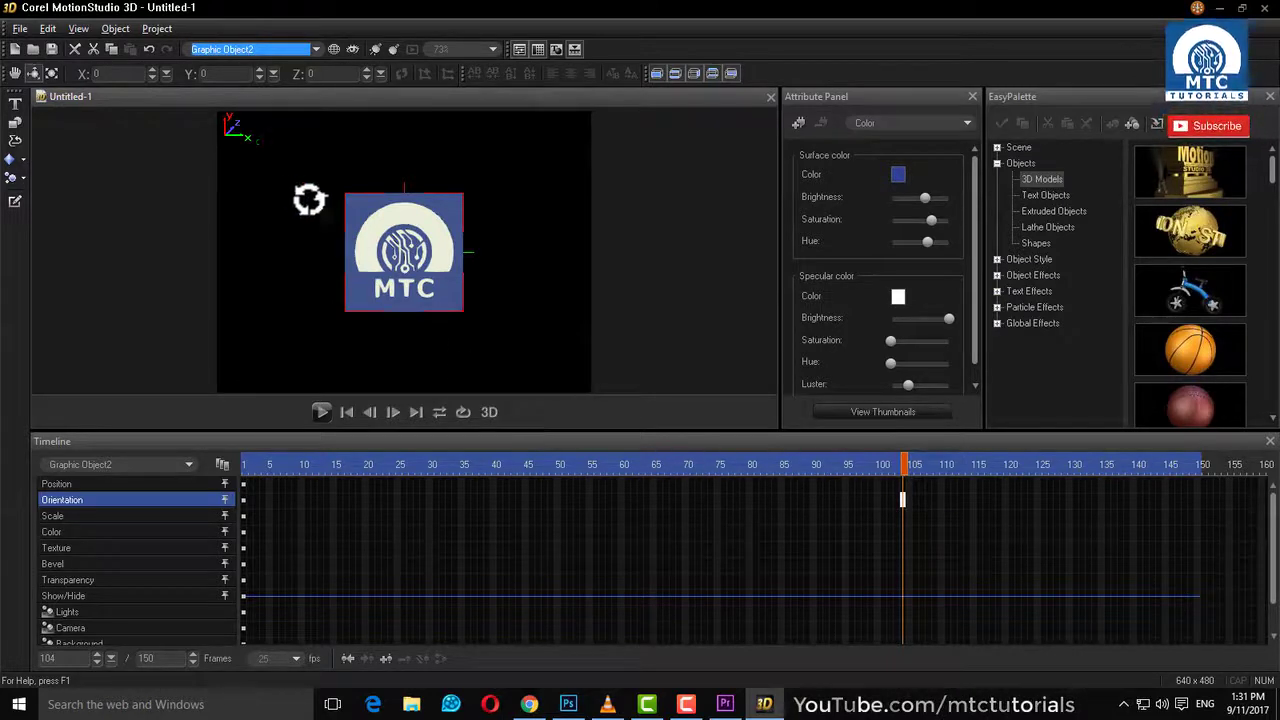
{"action": "left_click", "coordinate": [272, 46]}
{"action": "left_click", "coordinate": [243, 73]}
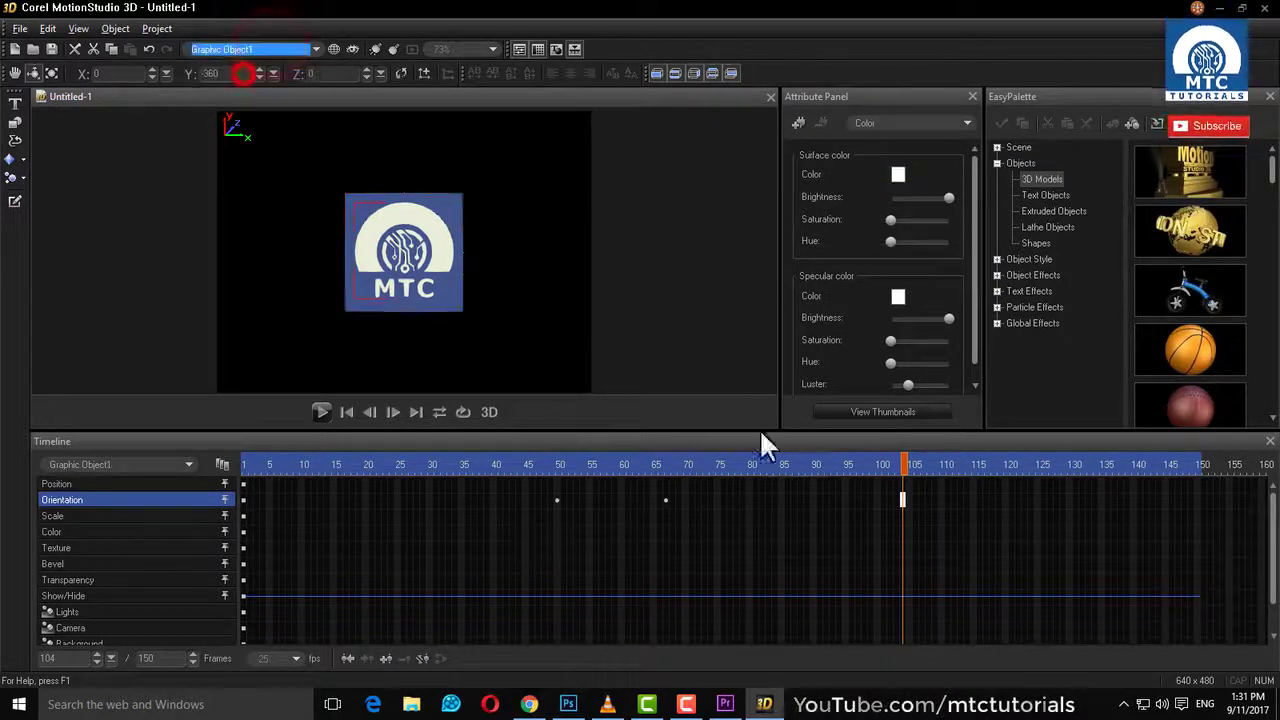
{"action": "left_click", "coordinate": [665, 466]}
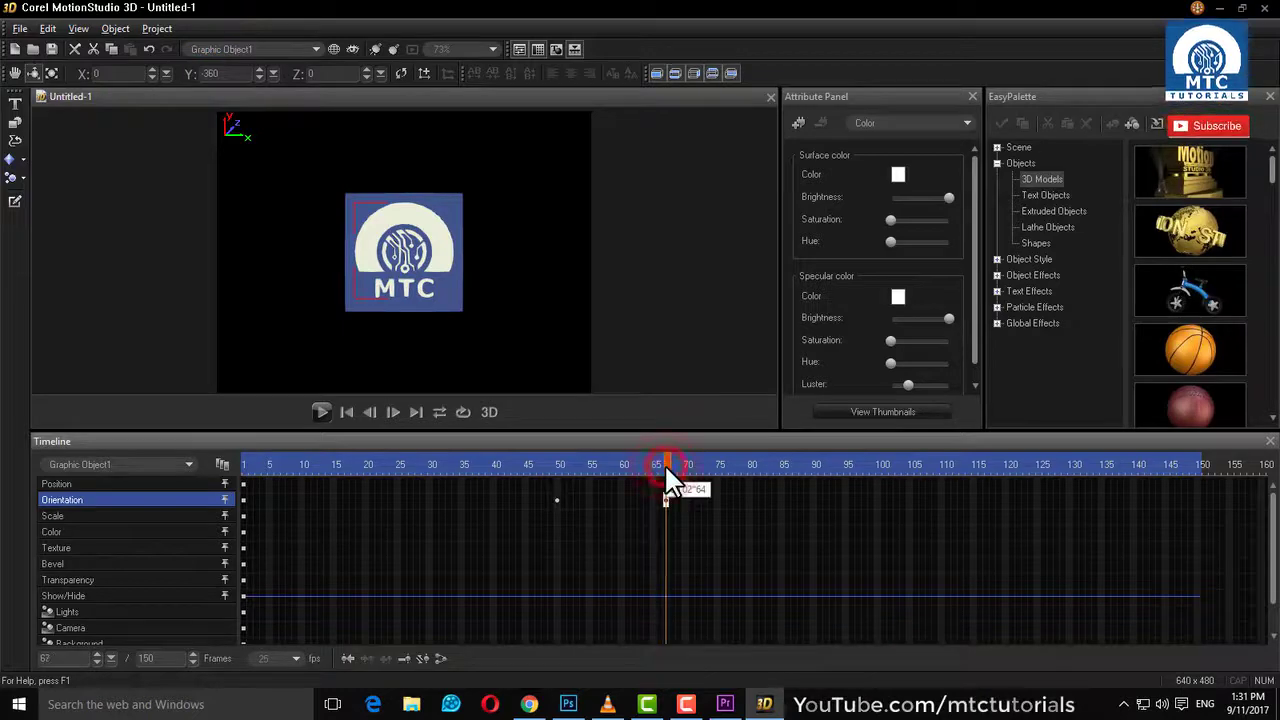
{"action": "left_click", "coordinate": [252, 49]}
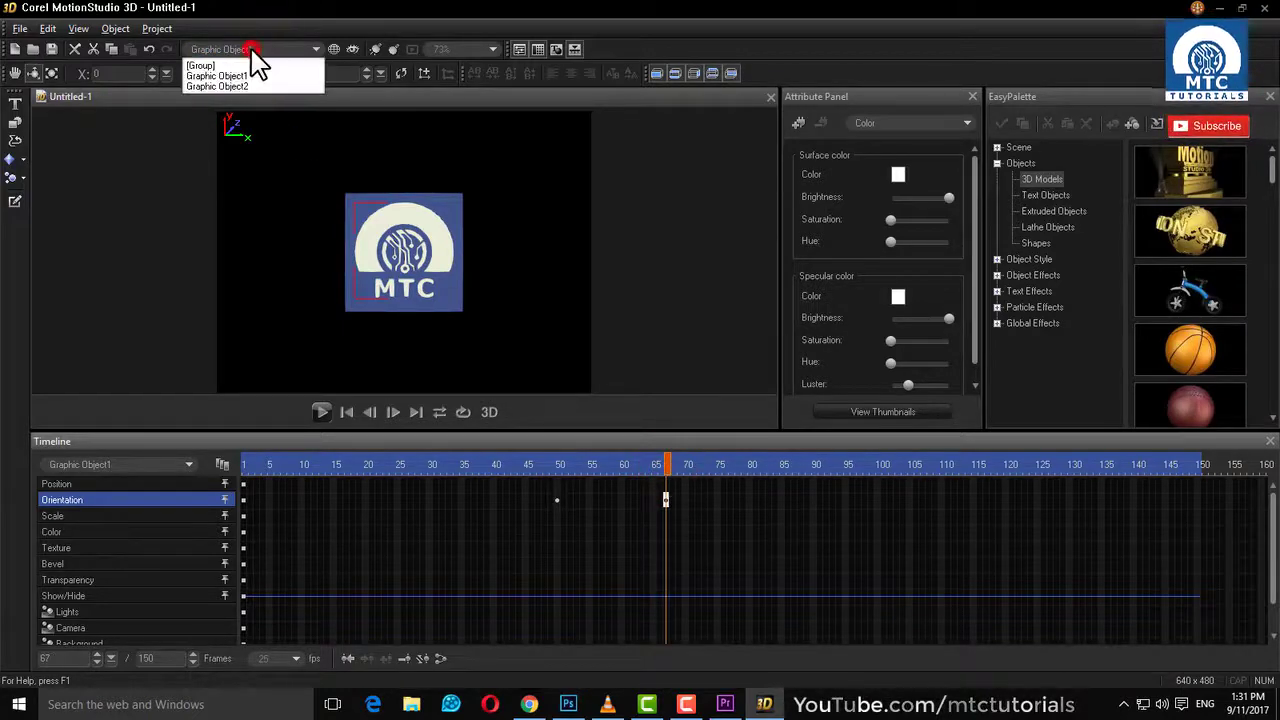
{"action": "left_click", "coordinate": [244, 86]}
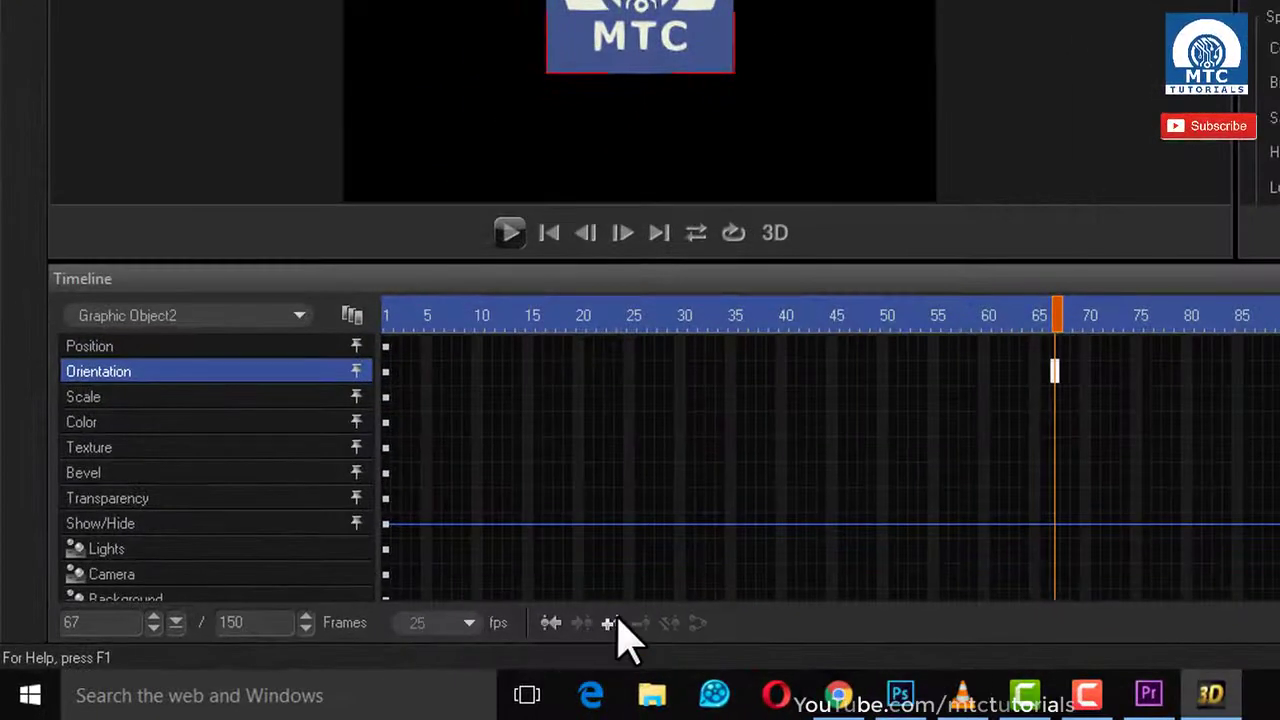
{"action": "left_click", "coordinate": [388, 656]}
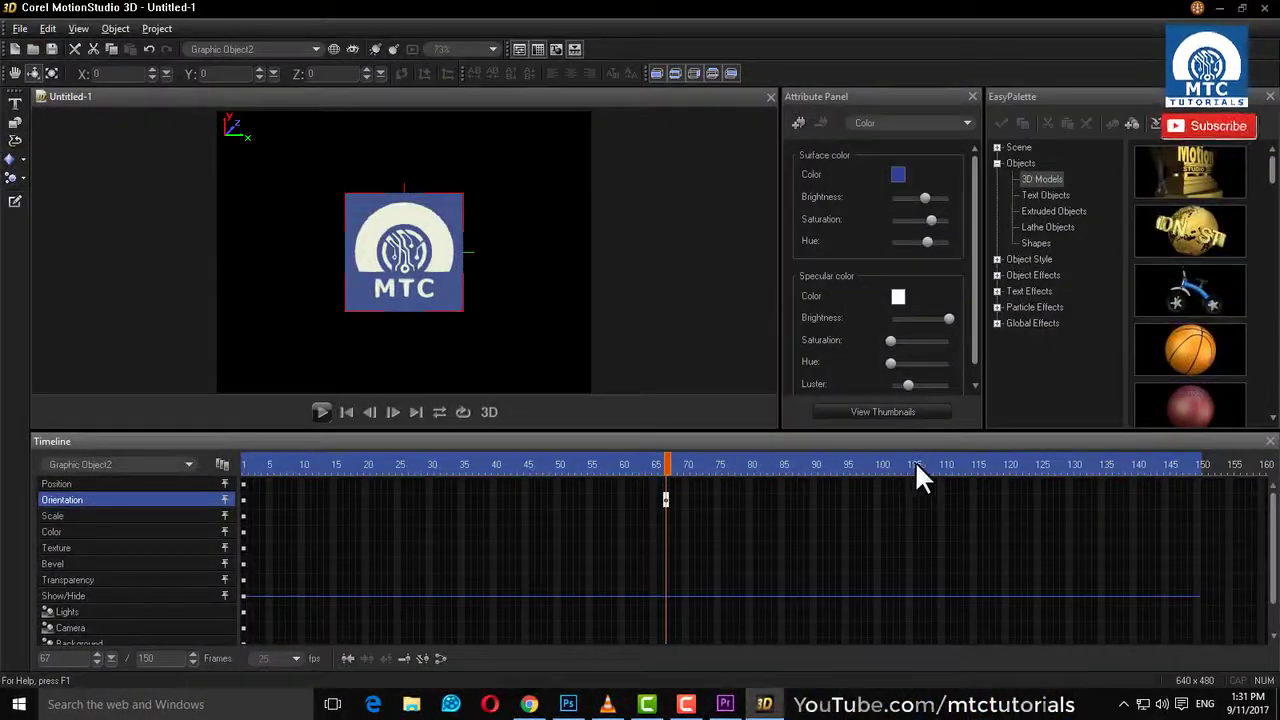
Rotate Graphic Object2 to 360 degrees about the Y axis at frame 105 and play the animation from the start
{"action": "left_click", "coordinate": [917, 464]}
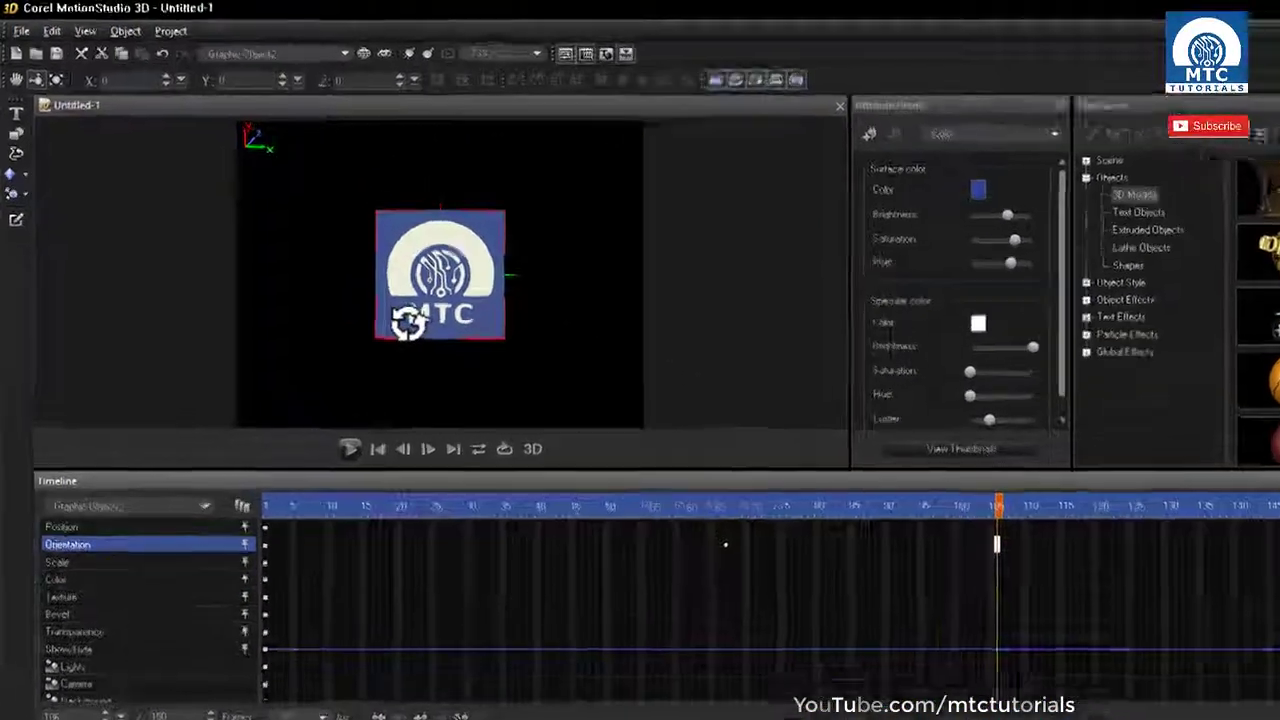
{"action": "left_click_drag", "start_coordinate": [352, 282], "coordinate": [542, 284]}
{"action": "left_click_drag", "start_coordinate": [884, 462], "coordinate": [1021, 464]}
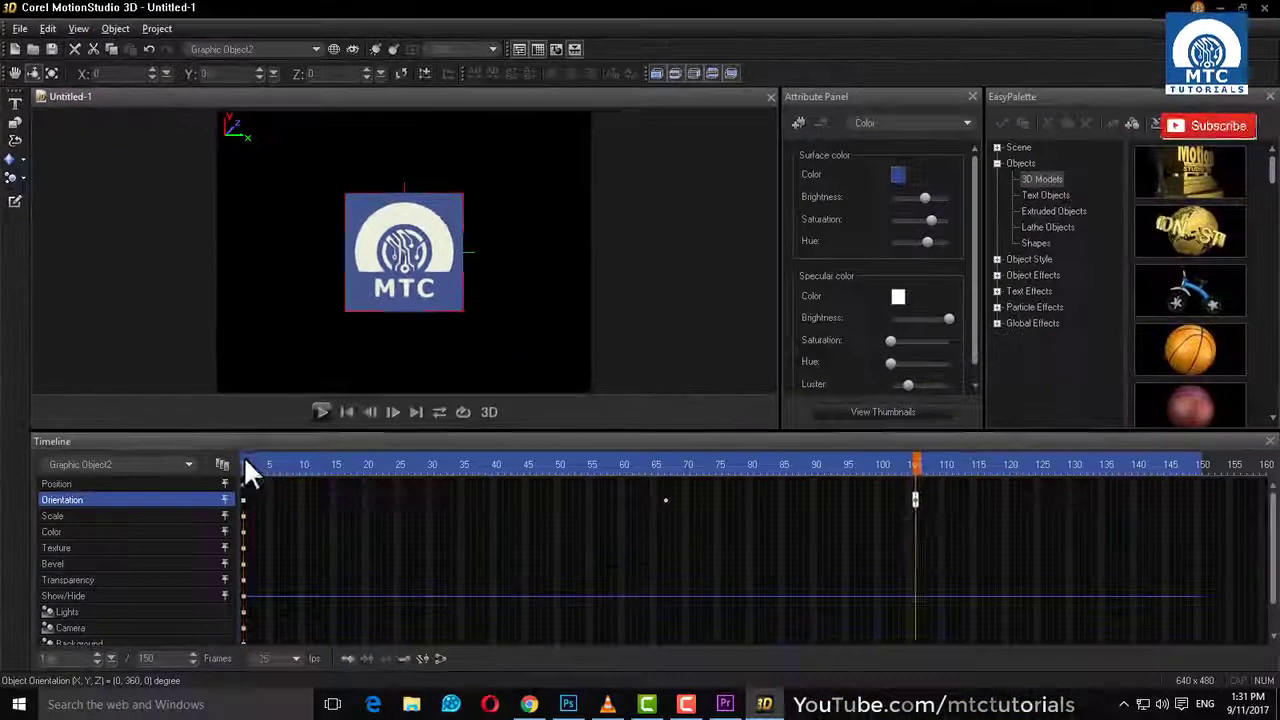
{"action": "left_click", "coordinate": [245, 462]}
{"action": "left_click", "coordinate": [324, 412]}
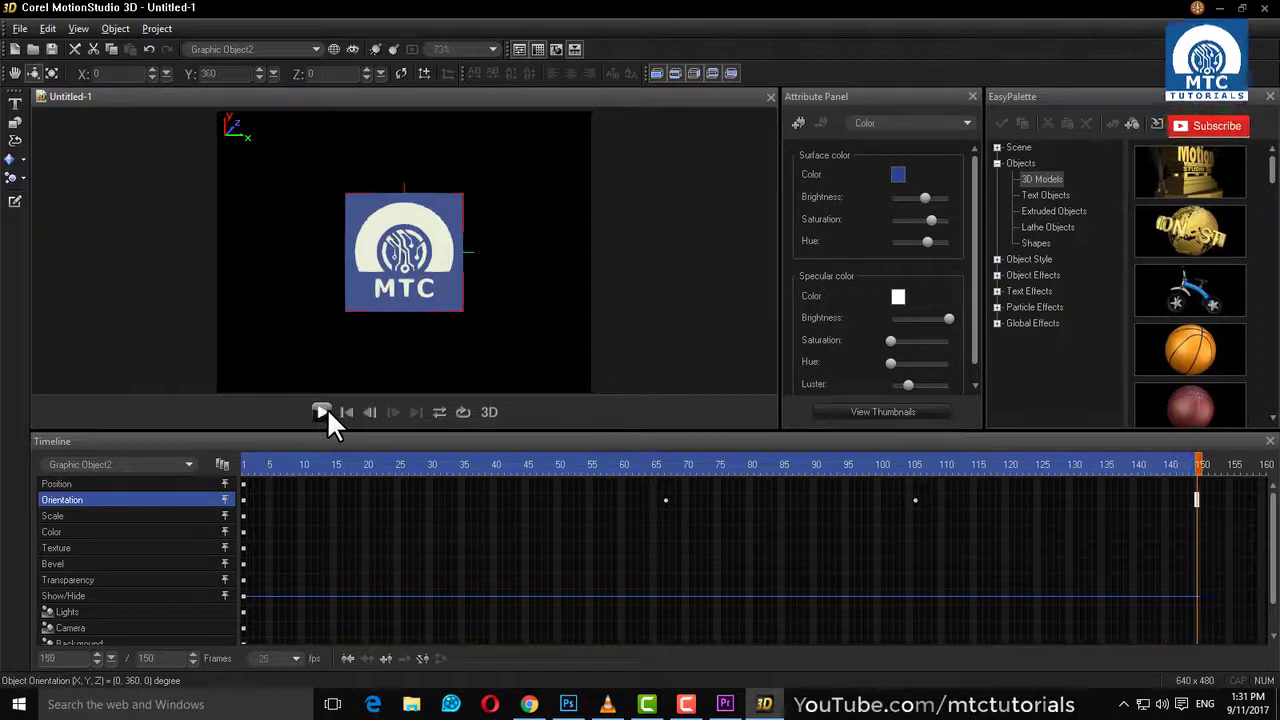
Return the animation to frame 1 and start exporting it as an AVI video overlay
{"action": "left_click", "coordinate": [15, 73]}
{"action": "left_click", "coordinate": [110, 225]}
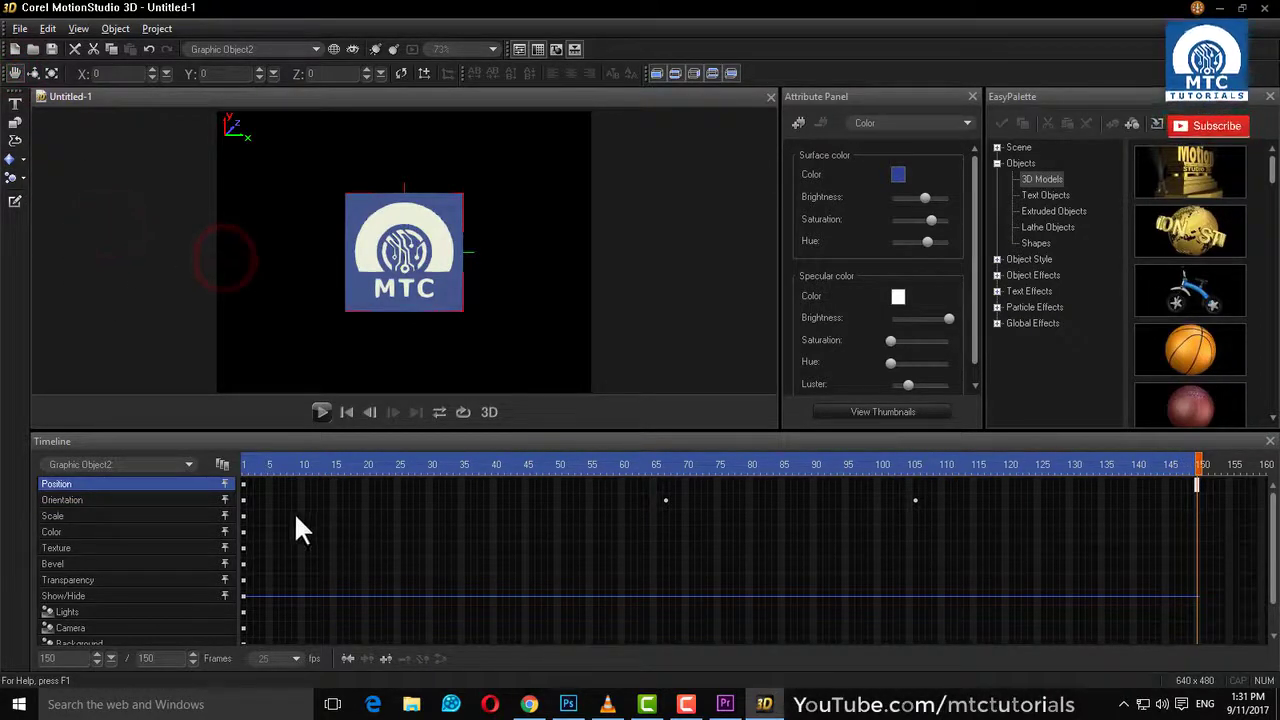
{"action": "left_click", "coordinate": [242, 464]}
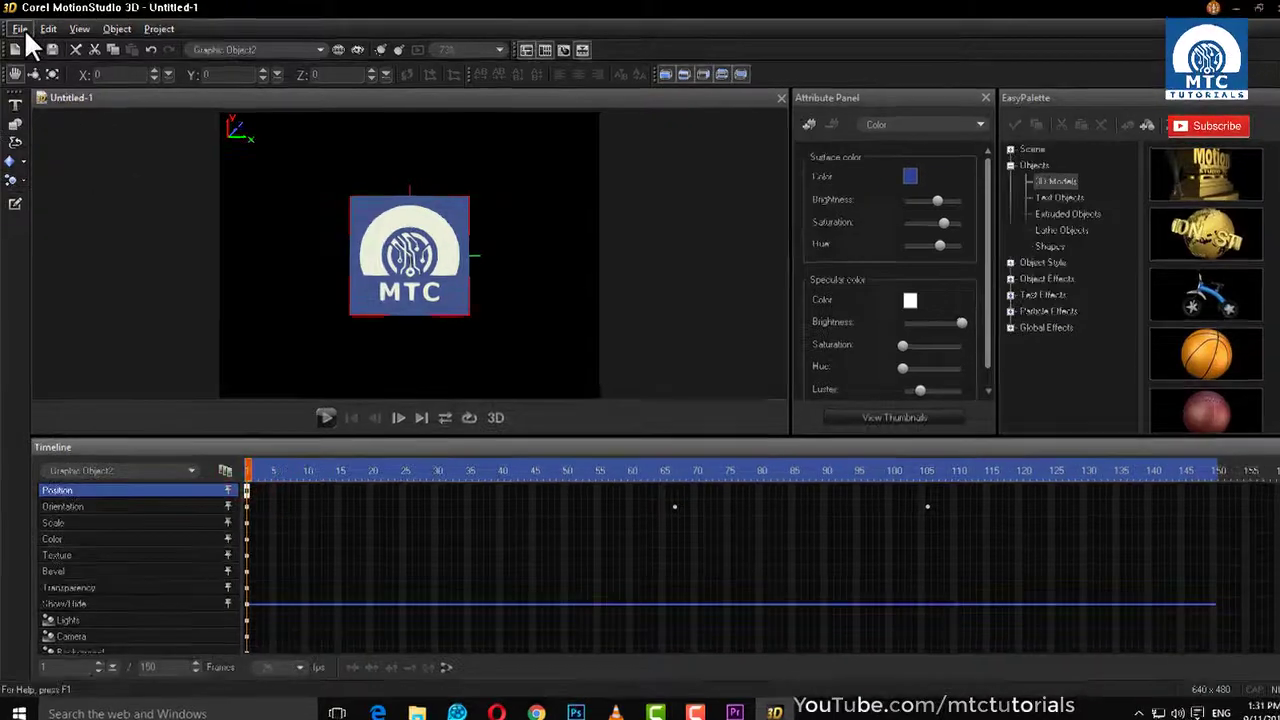
{"action": "left_click", "coordinate": [19, 28]}
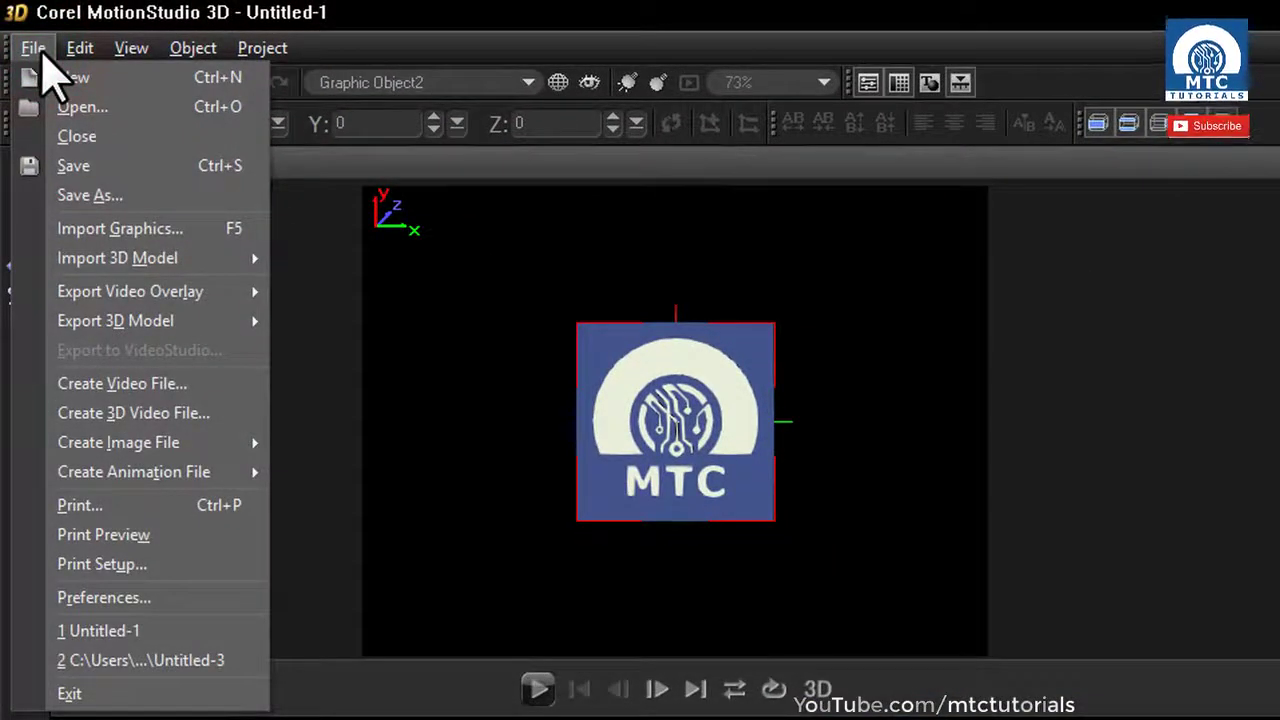
{"action": "left_click", "coordinate": [180, 293]}
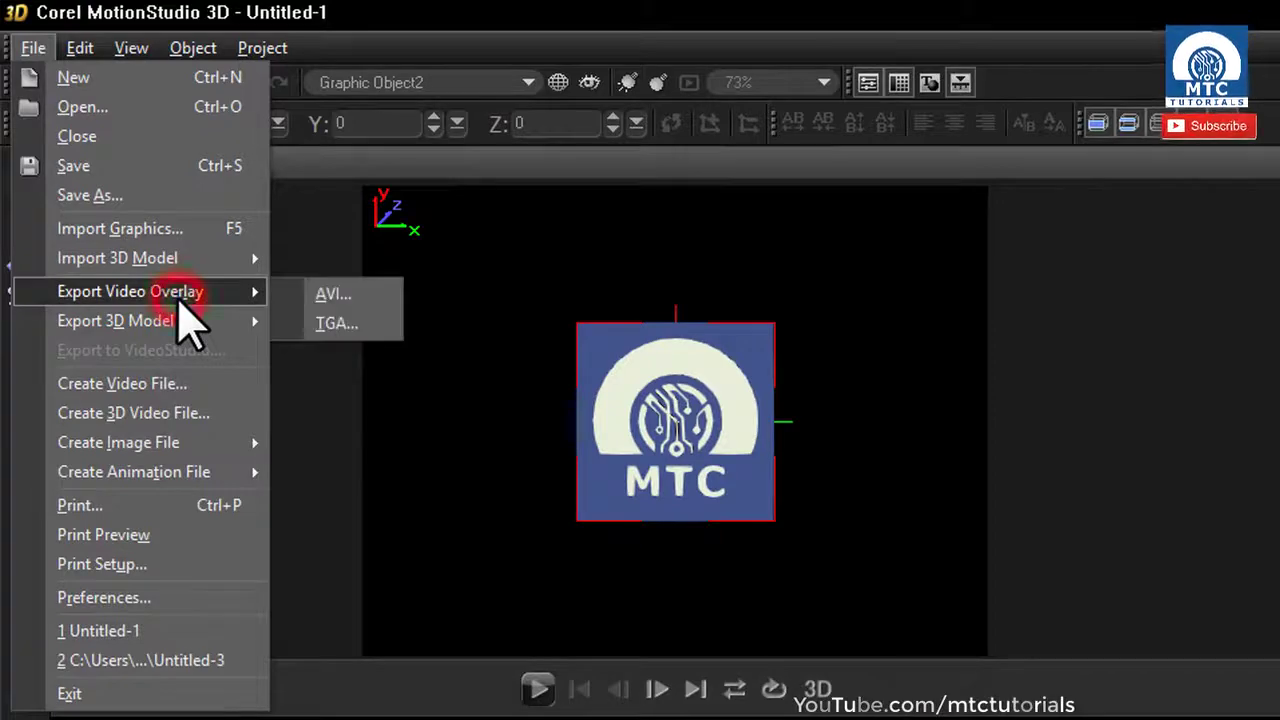
{"action": "left_click", "coordinate": [368, 298]}
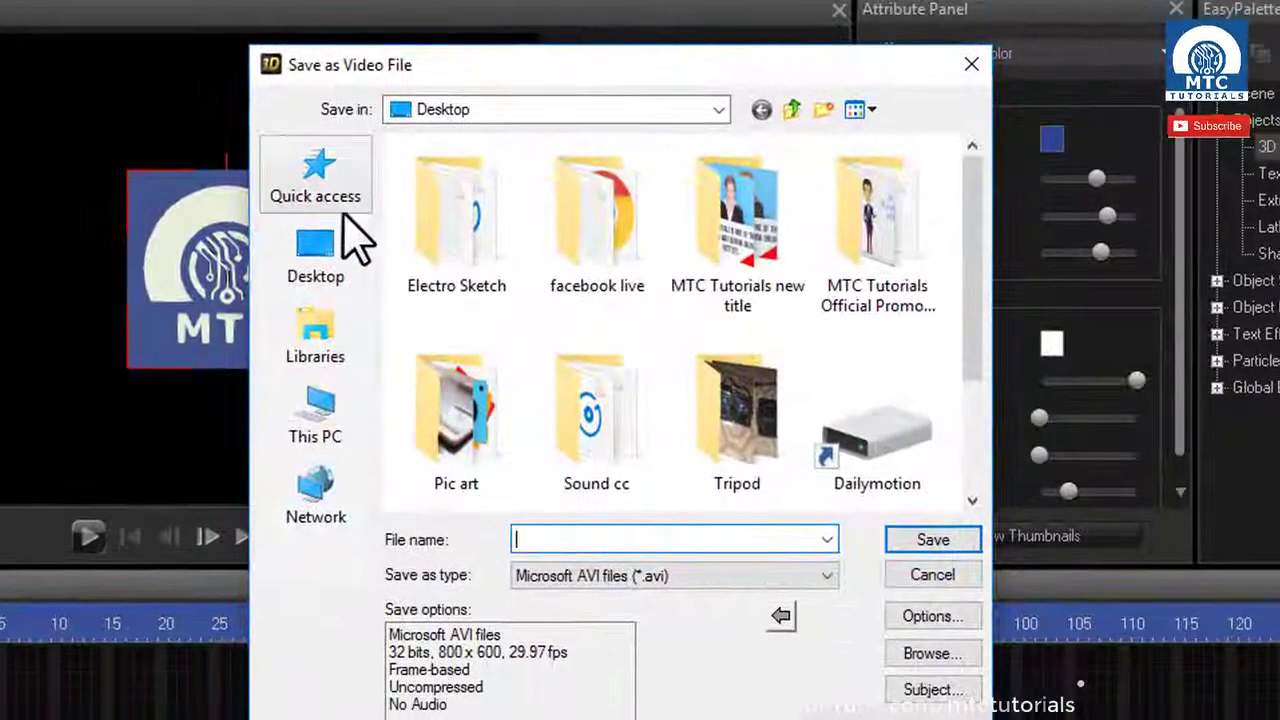
Set the Desktop as the export location and name the file "MTC animated overlay logo"
{"action": "left_click", "coordinate": [318, 248]}
{"action": "left_click", "coordinate": [695, 539]}
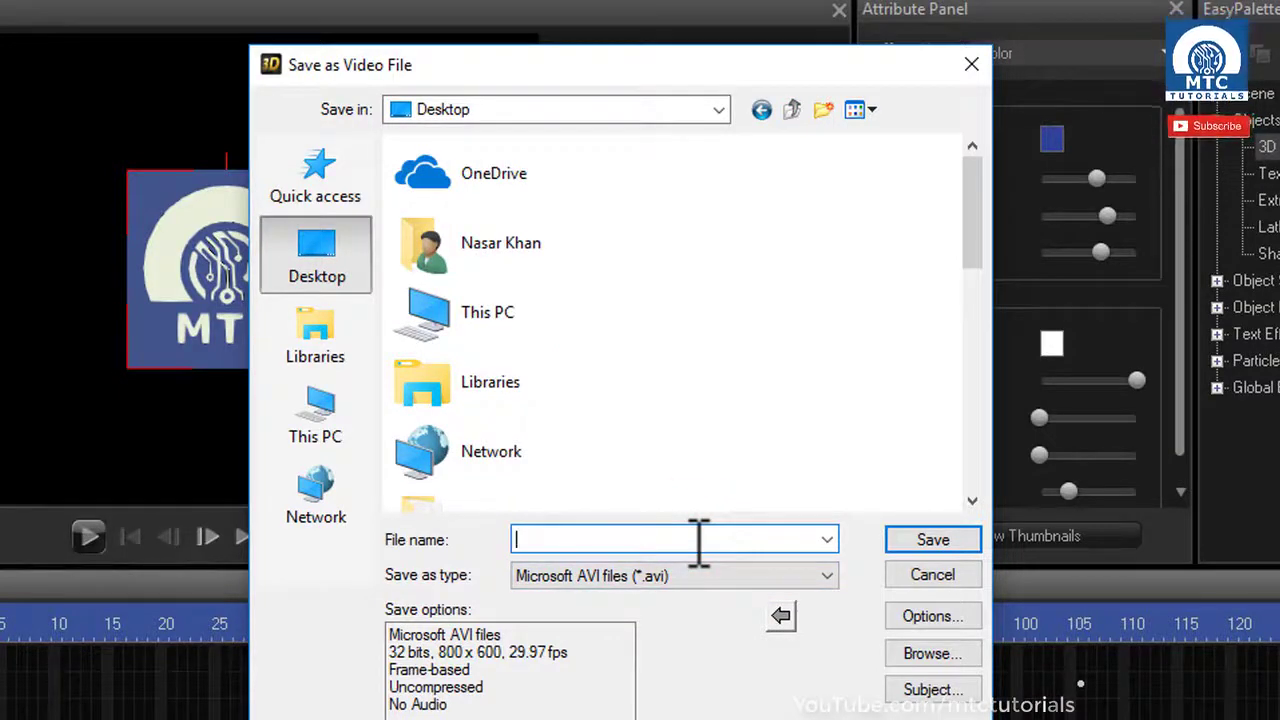
{"action": "type", "text": "MTC animated overlay logo"}
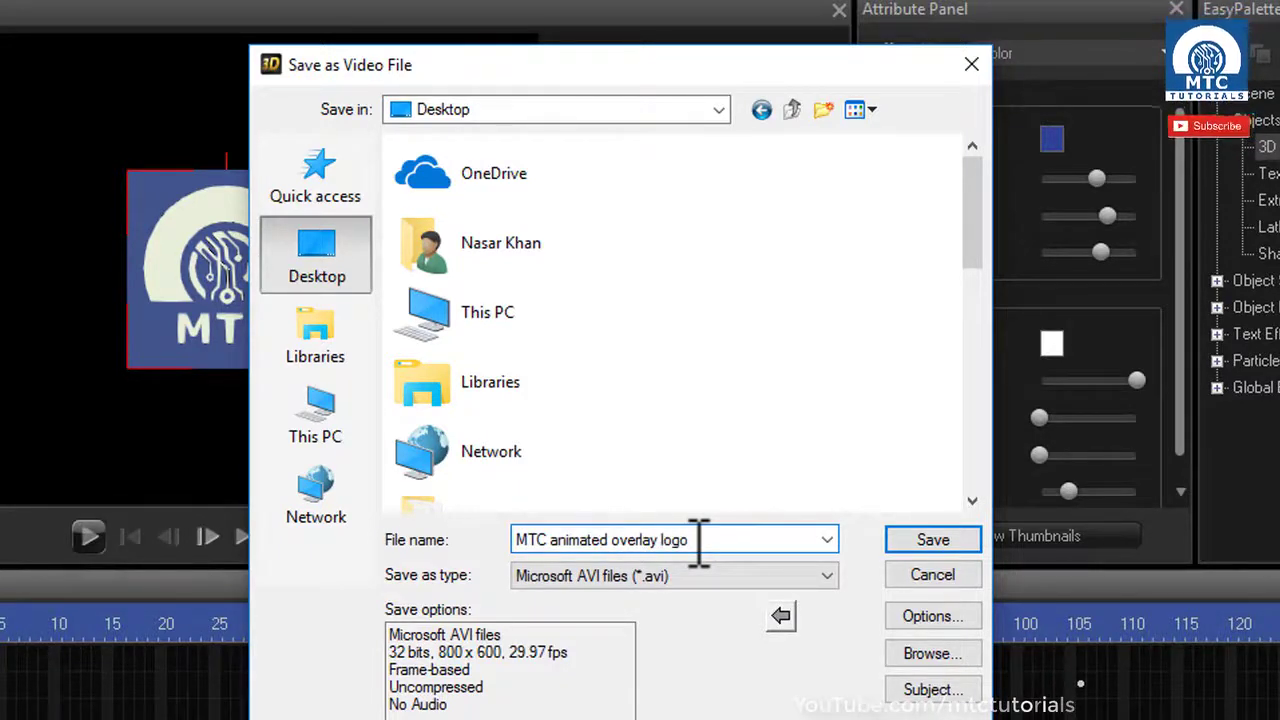
Keep the video options at Video Only, 29.97 frames/sec, Frame-based and 800 x 600, and save the AVI
{"action": "left_click", "coordinate": [948, 616]}
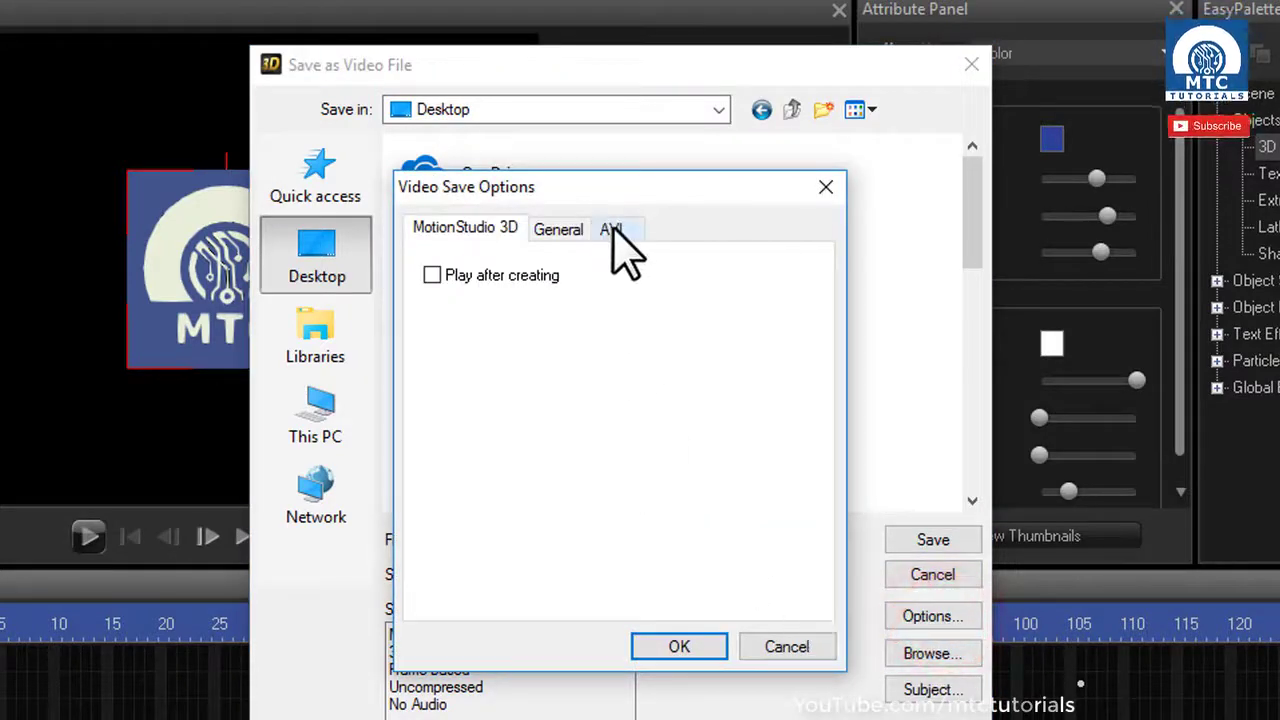
{"action": "left_click", "coordinate": [560, 229]}
{"action": "left_click", "coordinate": [605, 268]}
{"action": "left_click", "coordinate": [628, 336]}
{"action": "left_click", "coordinate": [594, 338]}
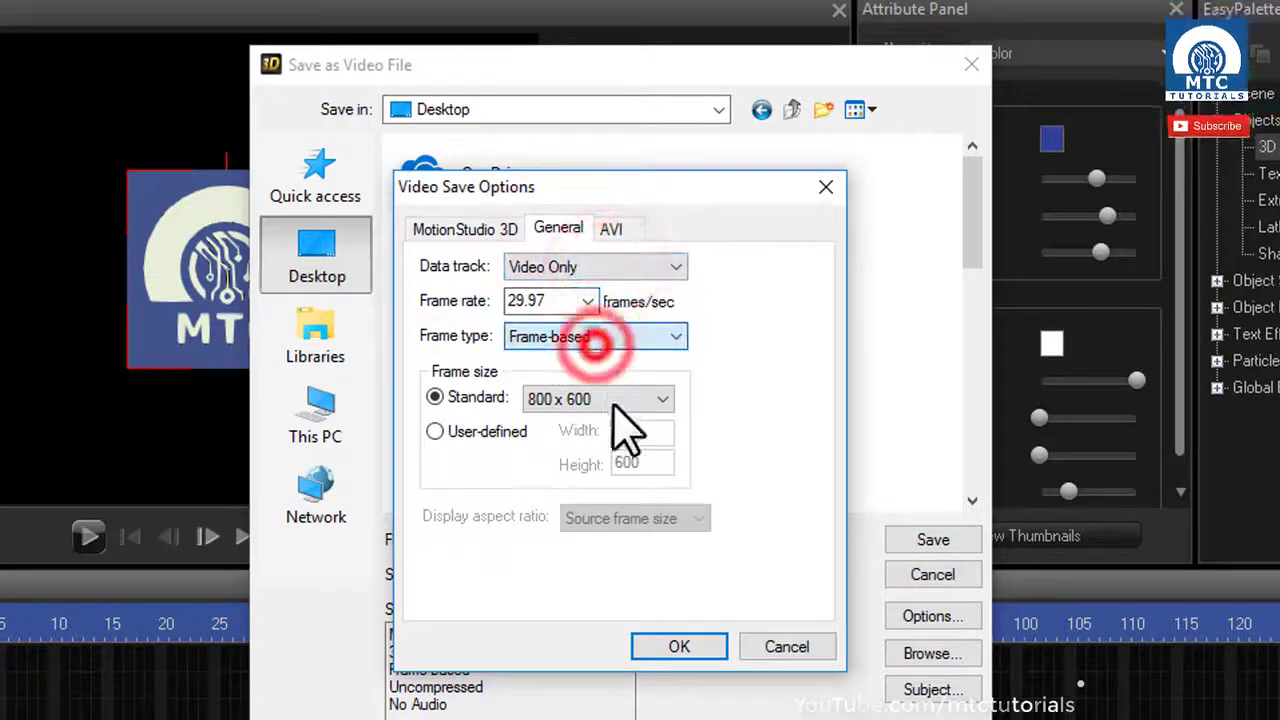
{"action": "left_click", "coordinate": [632, 400]}
{"action": "left_click", "coordinate": [632, 400]}
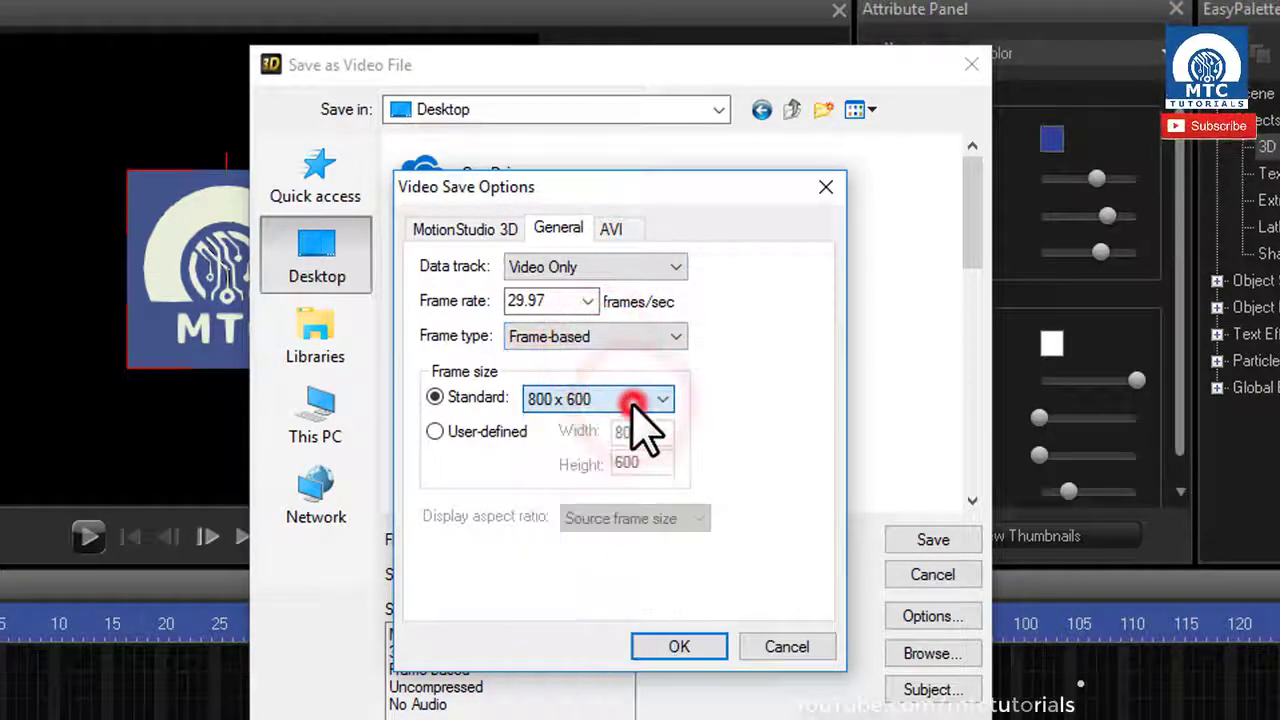
{"action": "left_click", "coordinate": [690, 646]}
{"action": "left_click", "coordinate": [925, 540]}
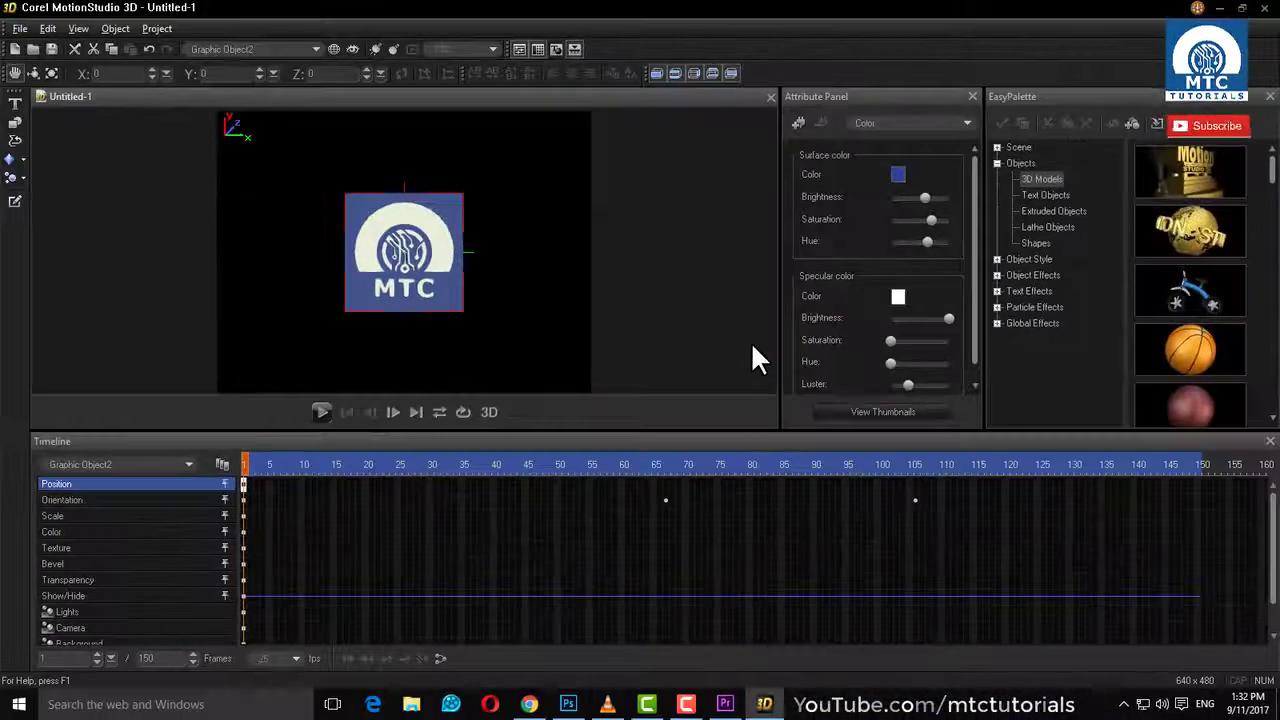
Switch to the desktop, play the exported MTC animated overlay logo video in QQPlayer, and close the player
{"action": "left_click", "coordinate": [1218, 8]}
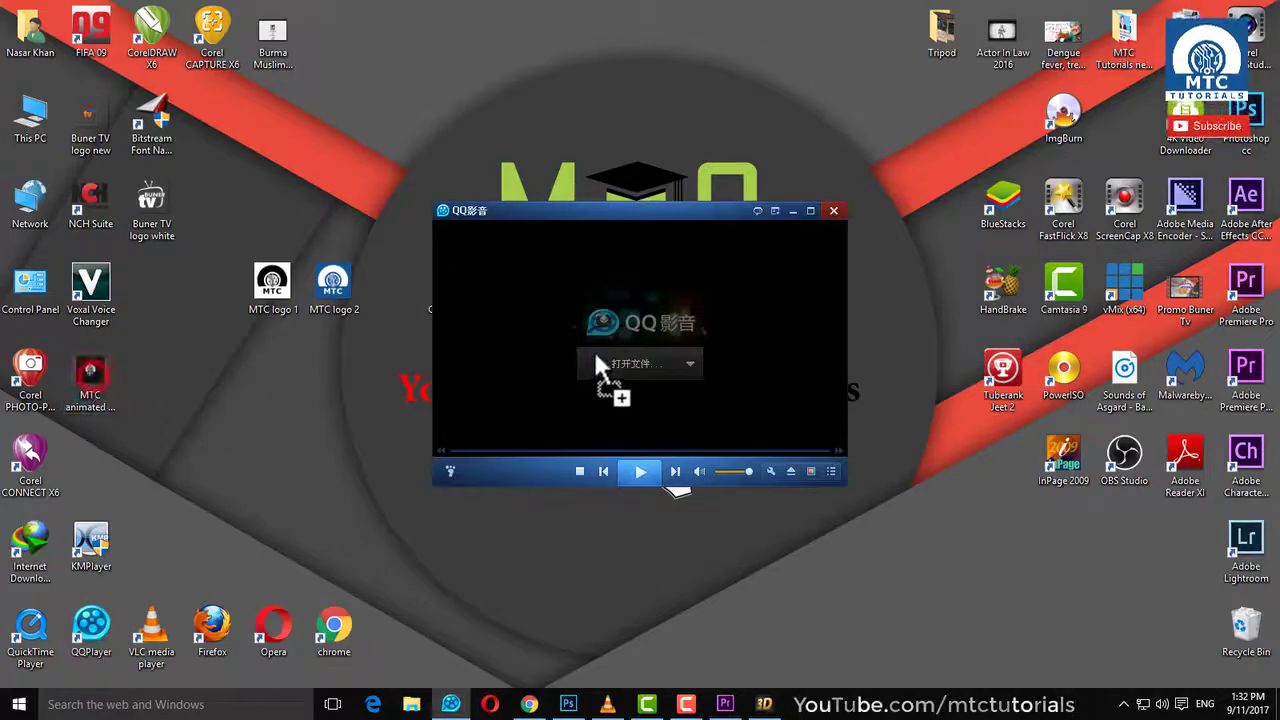
{"action": "left_click_drag", "start_coordinate": [595, 355], "coordinate": [598, 360]}
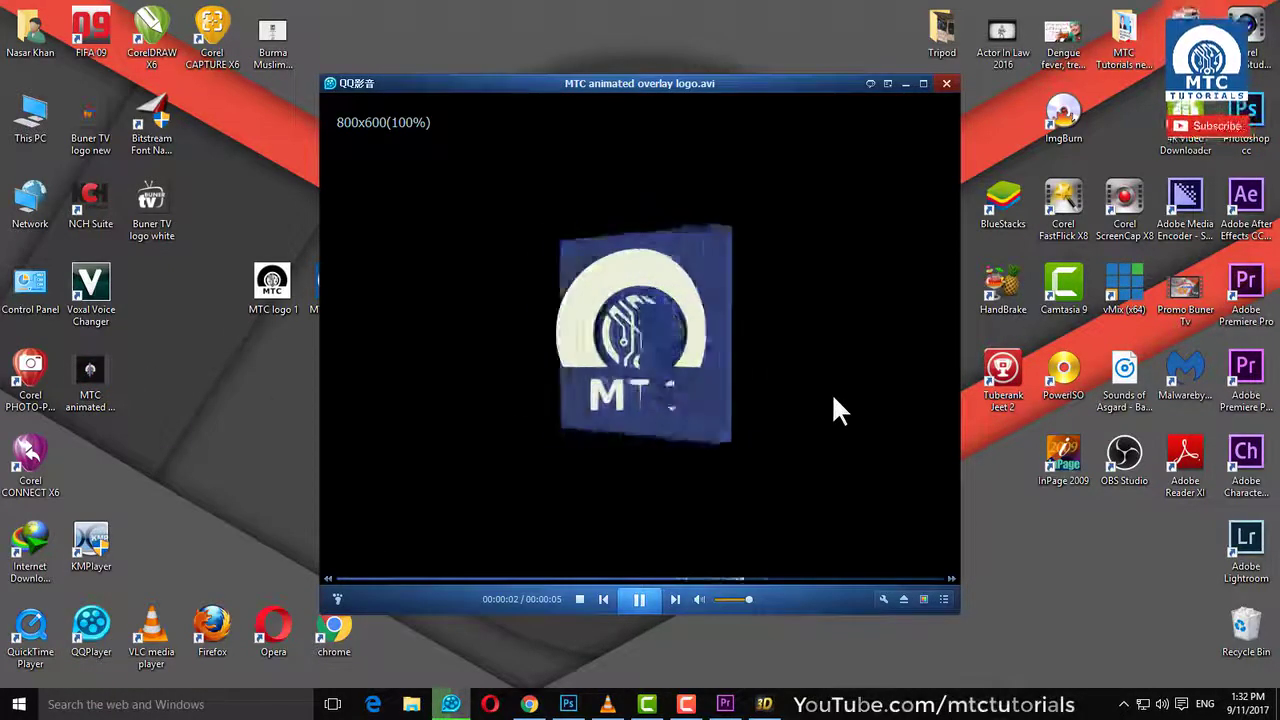
{"action": "left_click", "coordinate": [944, 84]}
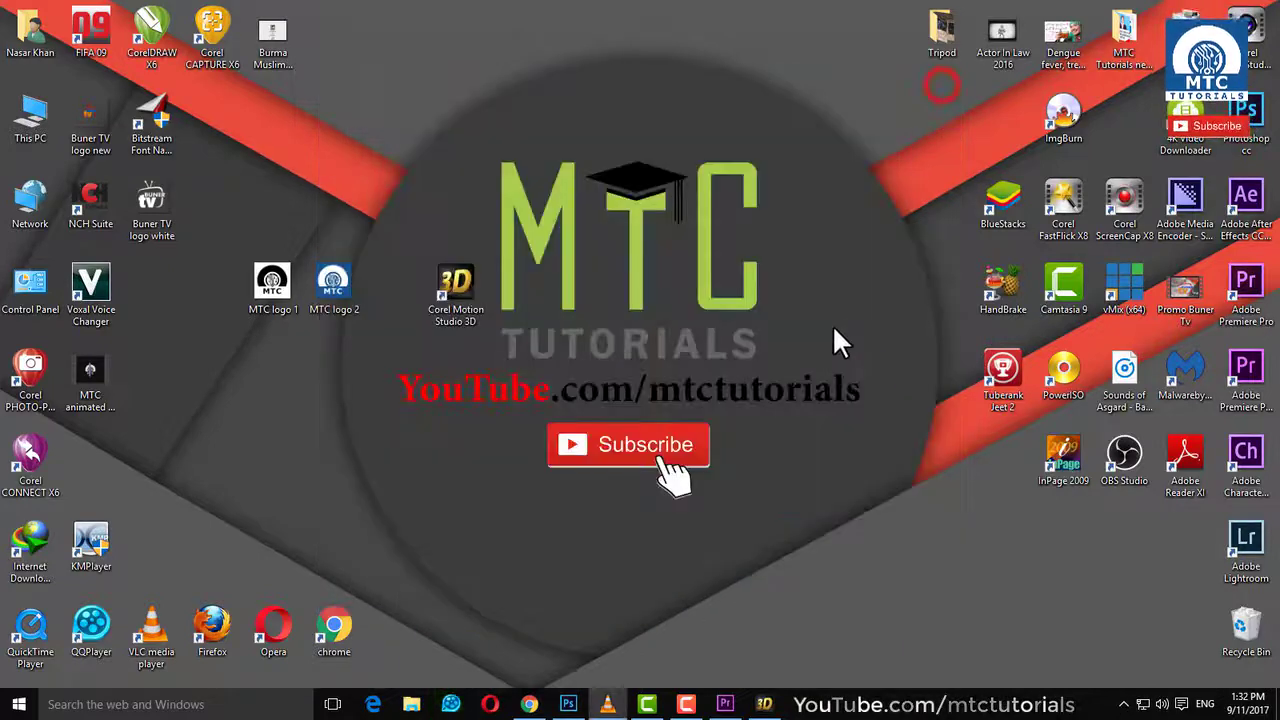
Switch to Adobe Premiere Pro and open the Unseen Pakistan documentary clip in the Source monitor
{"action": "left_click", "coordinate": [726, 704]}
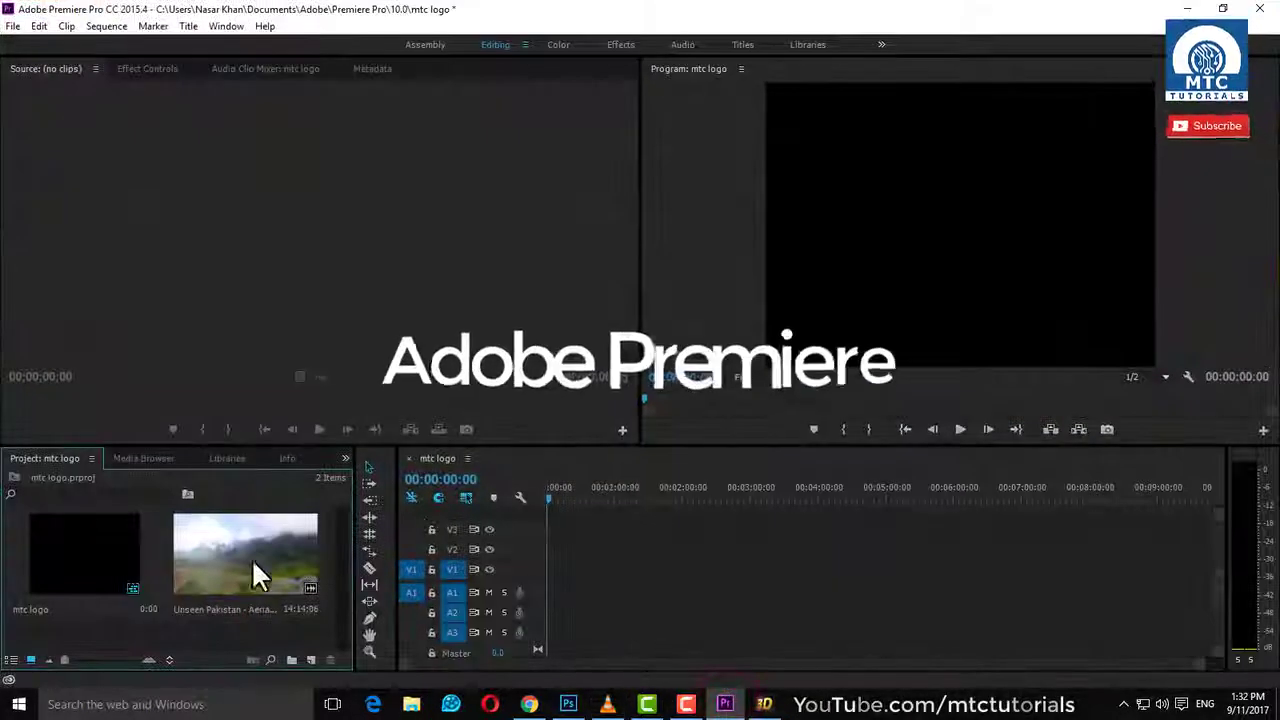
{"action": "left_click", "coordinate": [243, 547]}
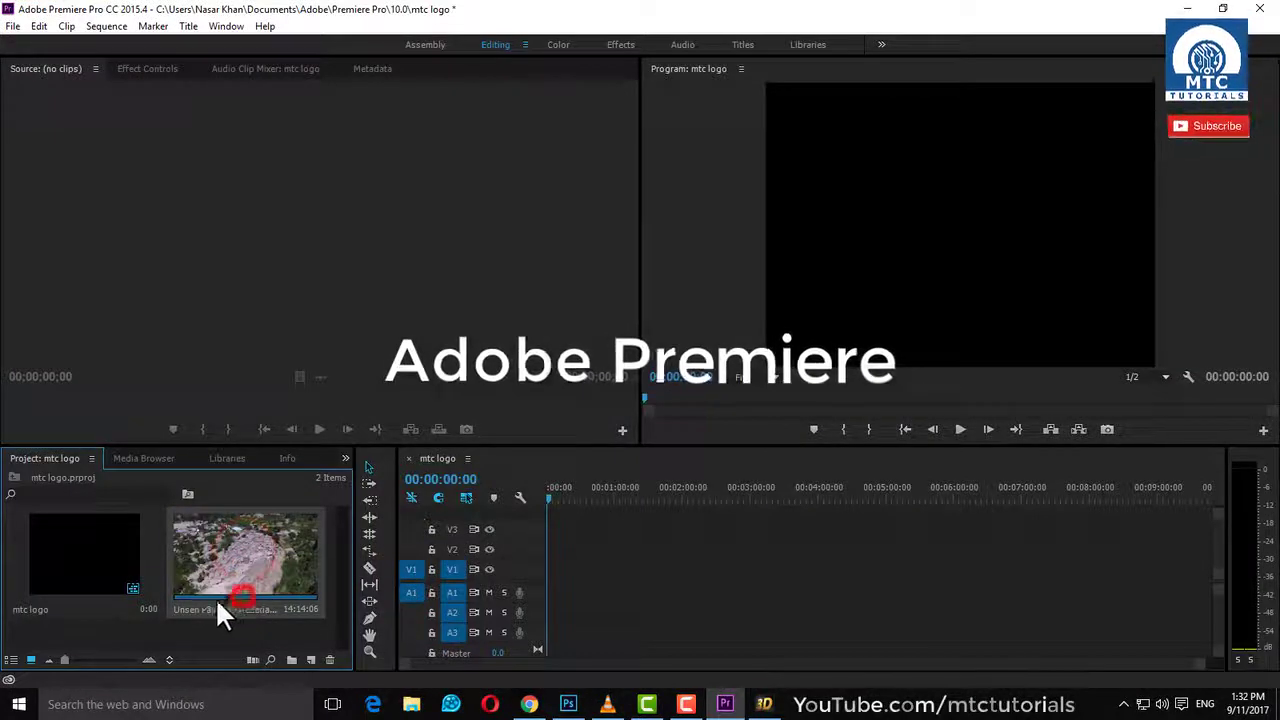
{"action": "double_click", "coordinate": [262, 557]}
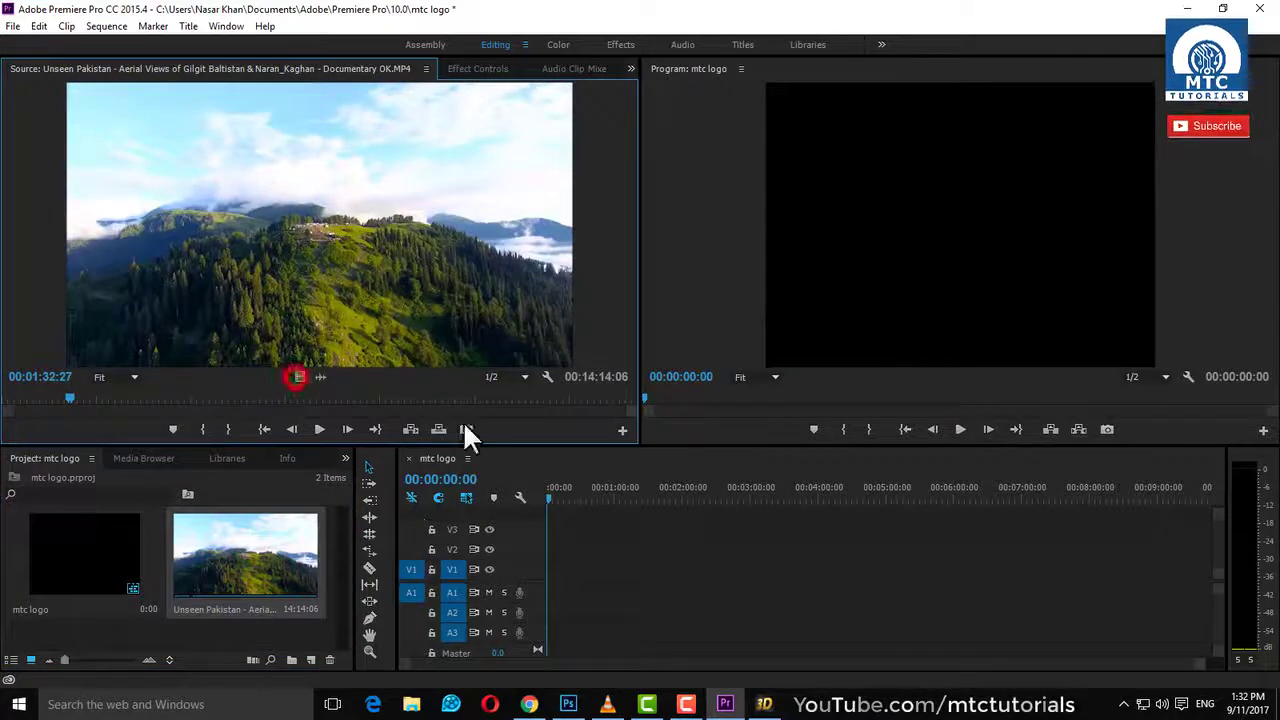
Place only the documentary's video on track V1 at the sequence start and play part of it
{"action": "left_click_drag", "start_coordinate": [566, 548], "coordinate": [572, 596]}
{"action": "left_click_drag", "start_coordinate": [555, 540], "coordinate": [558, 505]}
{"action": "left_click", "coordinate": [643, 380]}
{"action": "key", "text": "minus"}
{"action": "left_click", "coordinate": [671, 520]}
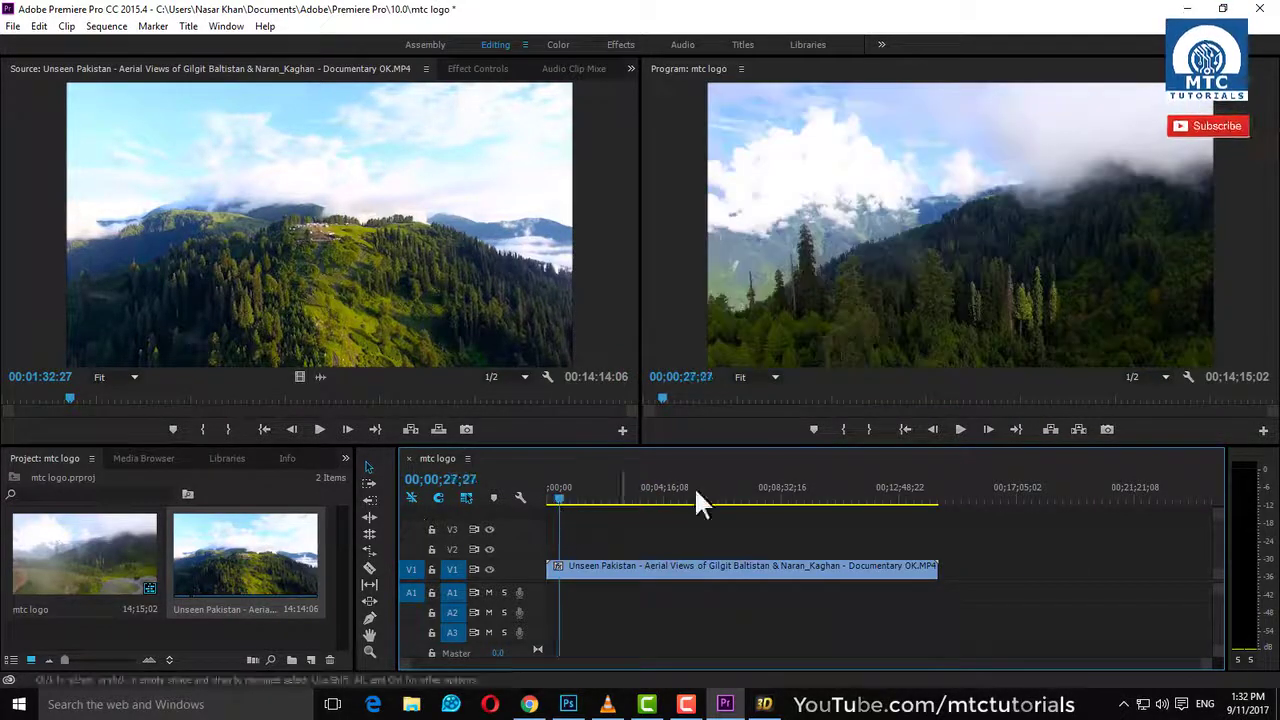
{"action": "left_click", "coordinate": [958, 429]}
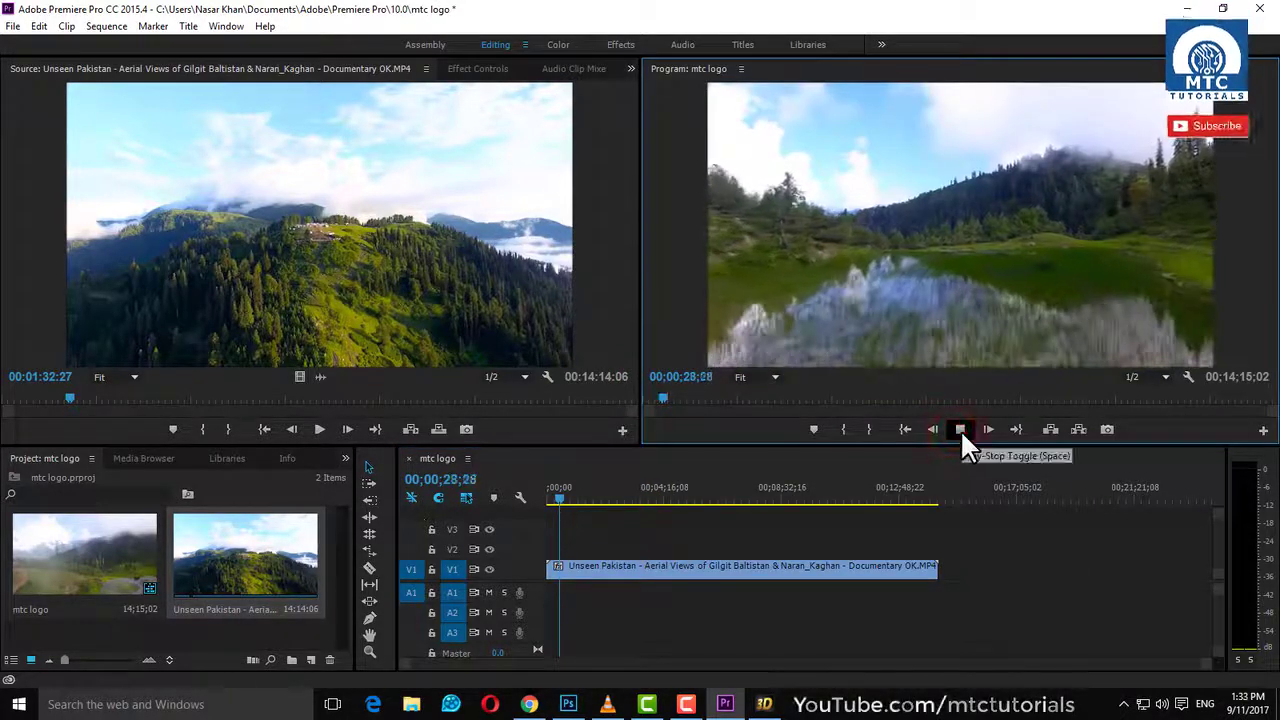
{"action": "left_click", "coordinate": [960, 429]}
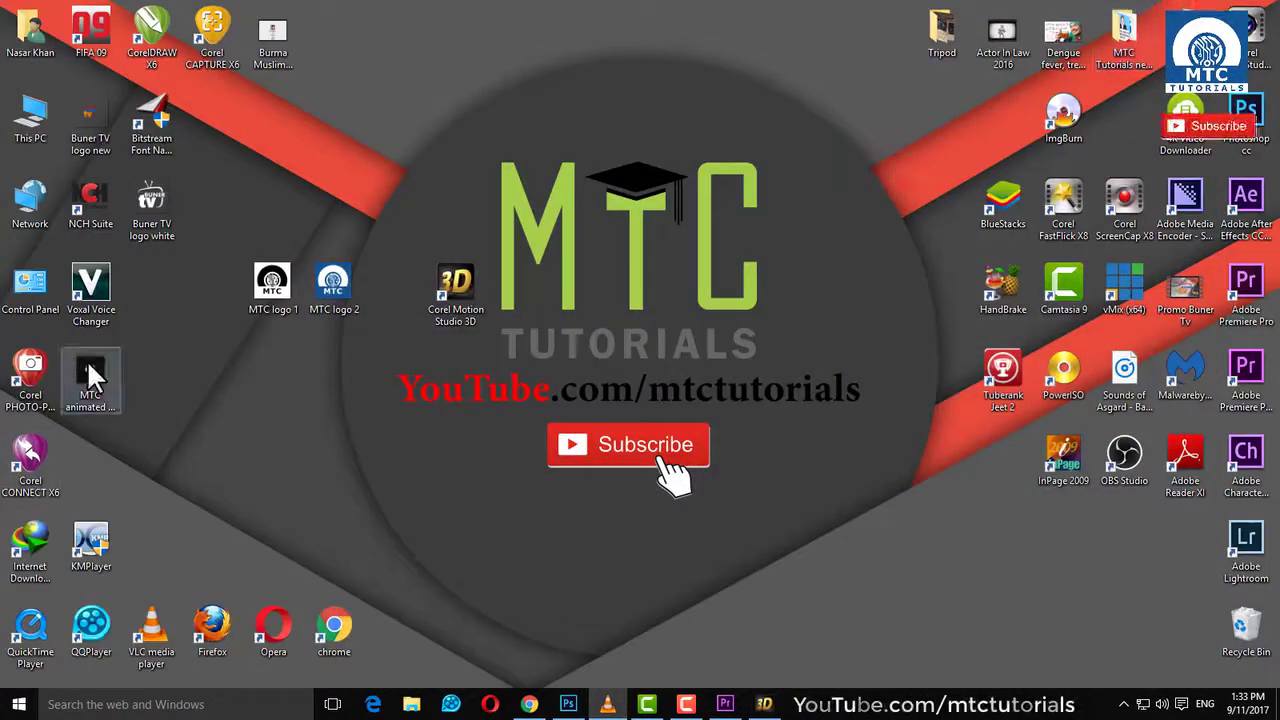
Import the MTC animated overlay logo AVI from the desktop and place it on V2 at the sequence start
{"action": "left_click_drag", "start_coordinate": [87, 364], "coordinate": [399, 442]}
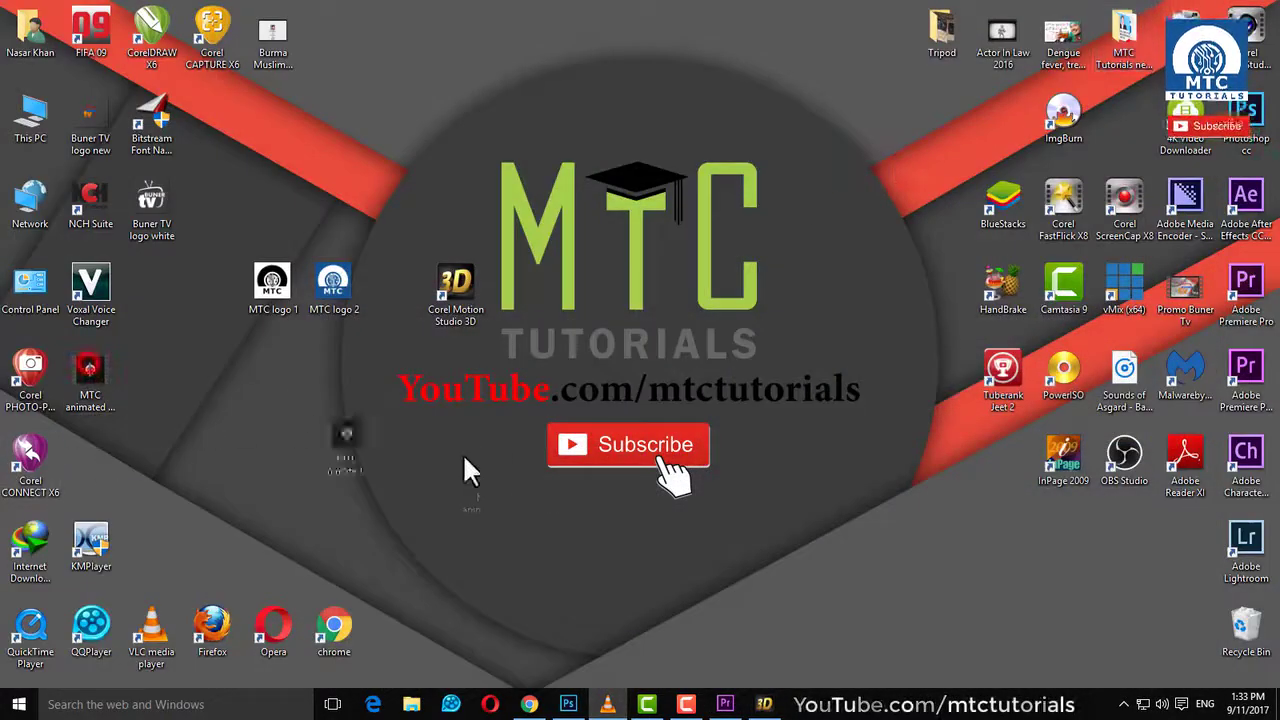
{"action": "left_click_drag", "start_coordinate": [736, 707], "coordinate": [292, 628]}
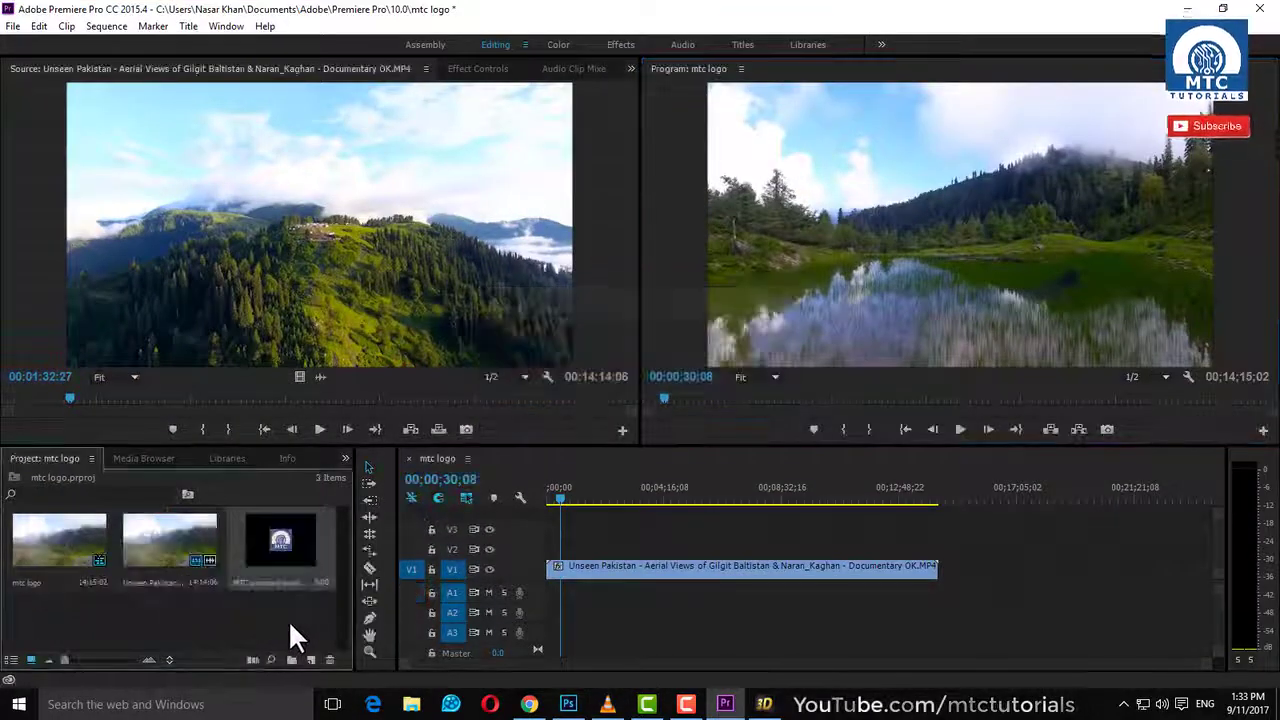
{"action": "left_click_drag", "start_coordinate": [284, 553], "coordinate": [550, 562]}
{"action": "left_click", "coordinate": [565, 495]}
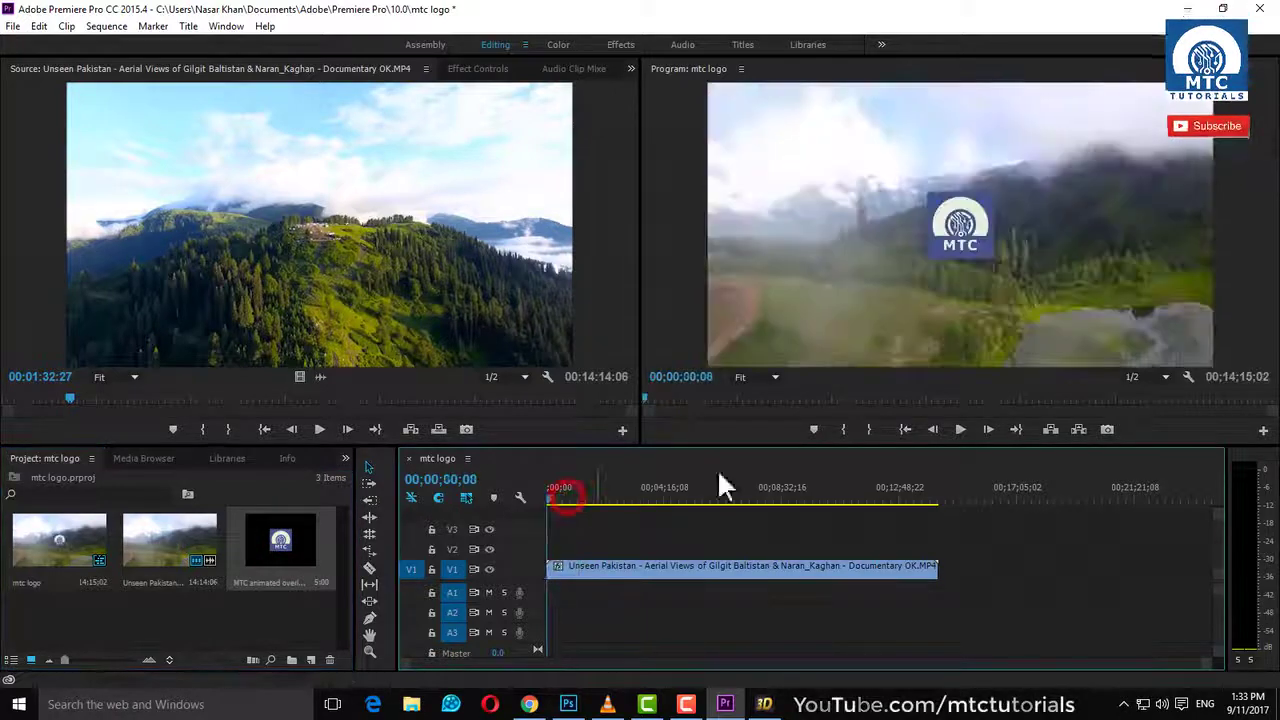
{"action": "key", "text": "backslash"}
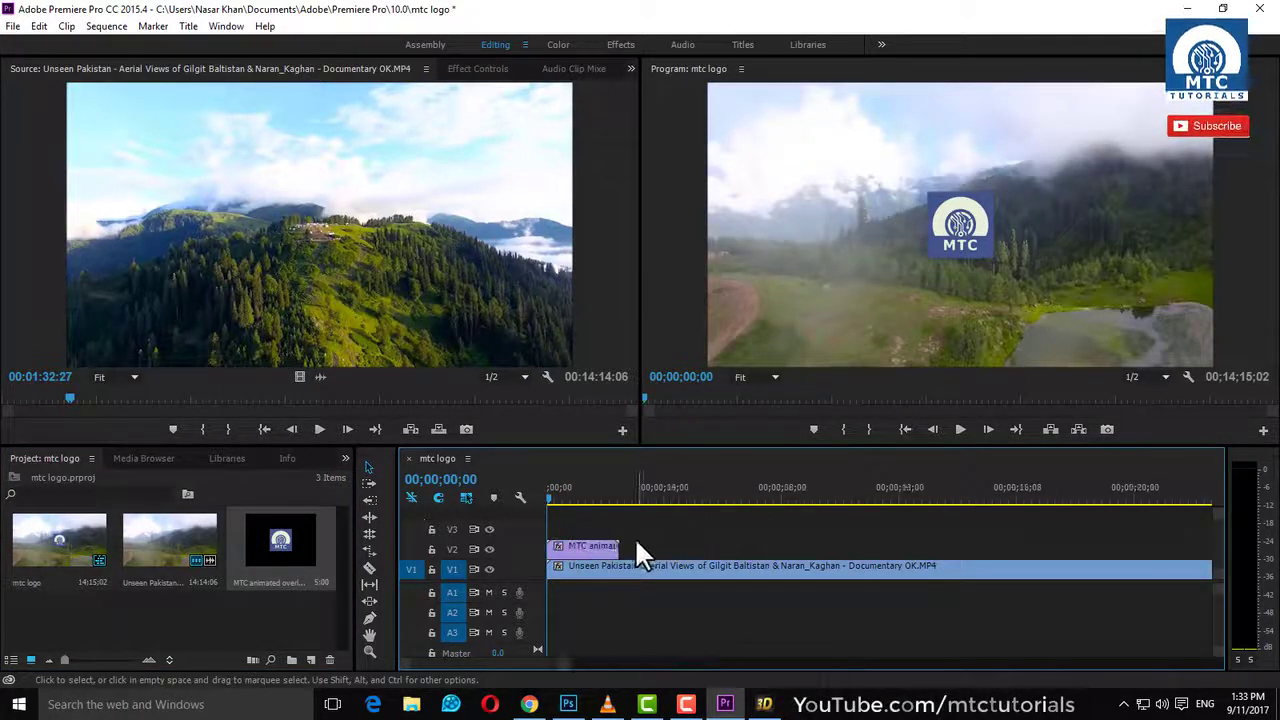
Scale the logo clip to 56 and position it at 1781, 956 in the frame's lower-right corner
{"action": "left_click", "coordinate": [478, 68]}
{"action": "left_click_drag", "start_coordinate": [258, 178], "coordinate": [232, 178]}
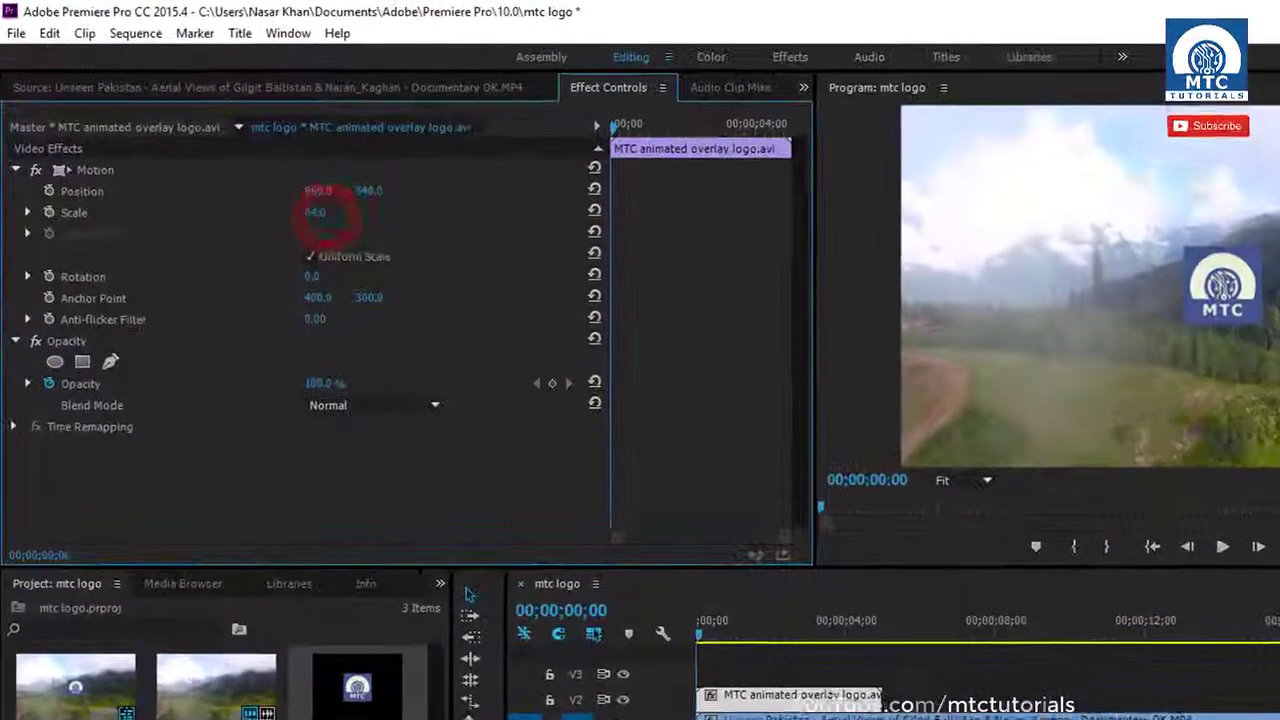
{"action": "left_click_drag", "start_coordinate": [376, 194], "coordinate": [460, 191]}
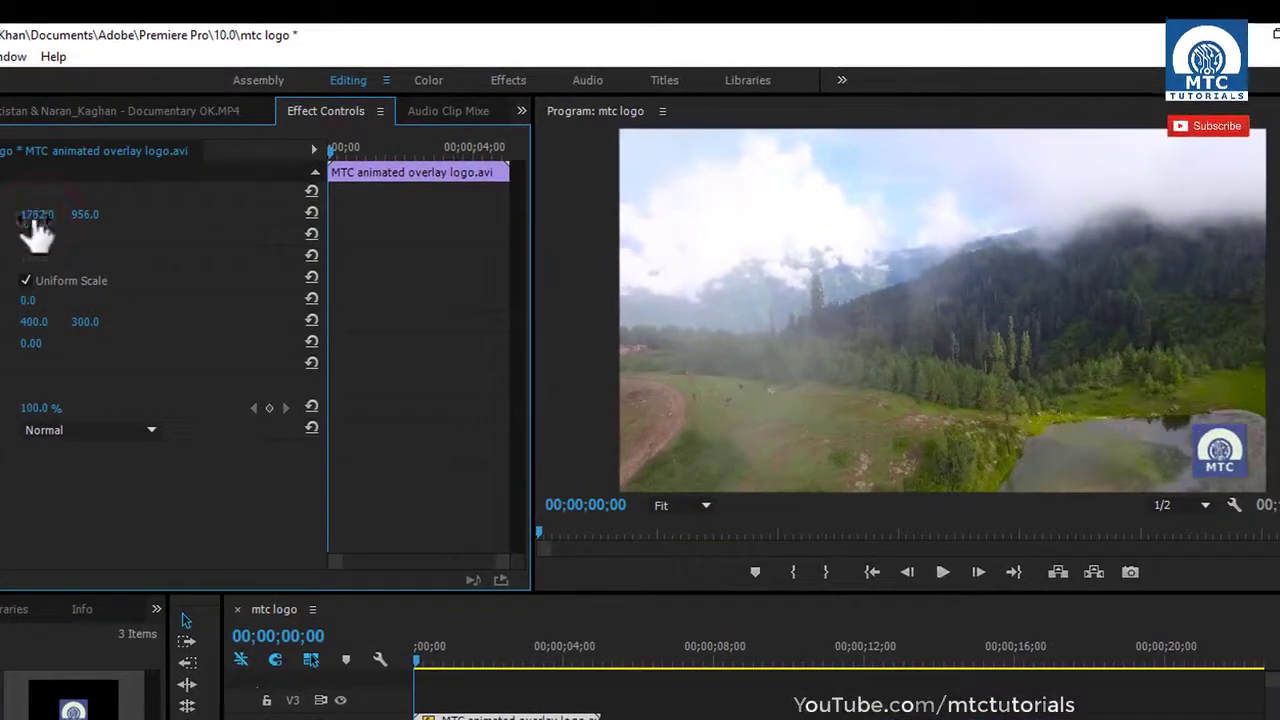
{"action": "left_click_drag", "start_coordinate": [31, 236], "coordinate": [38, 236]}
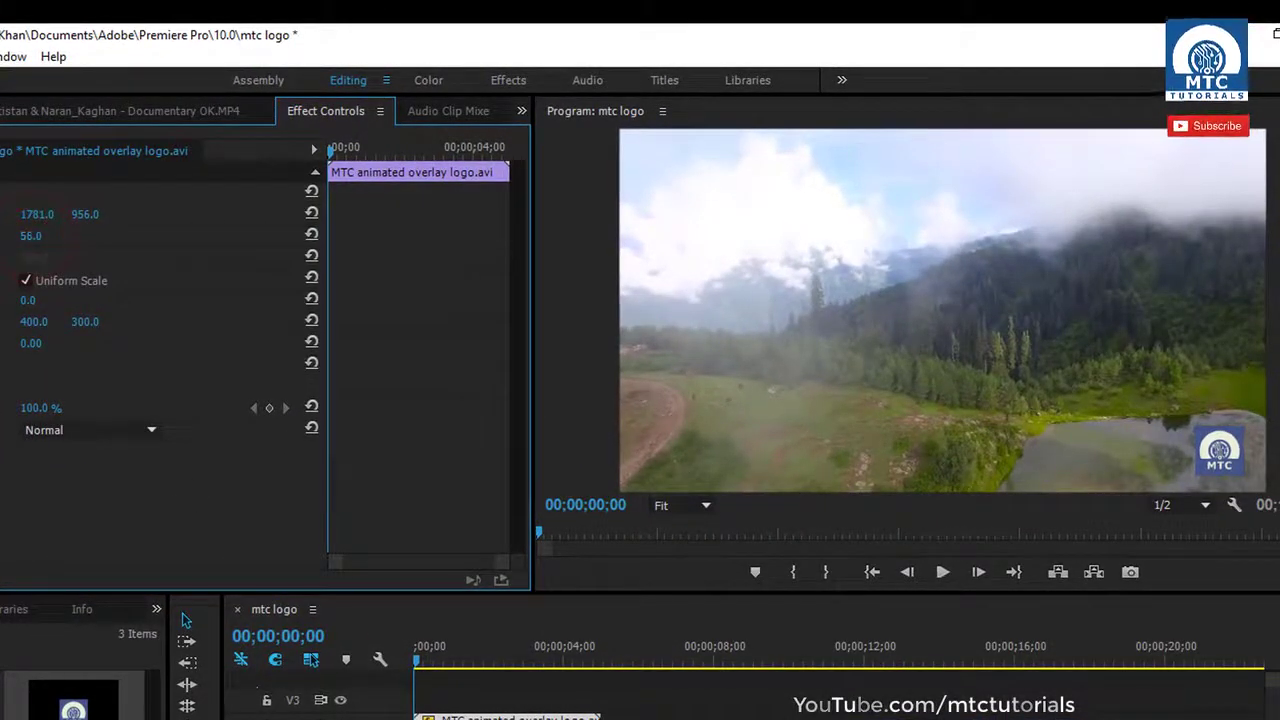
Duplicate the resized logo clip repeatedly end to end along V2 above the documentary, and return to the sequence start
{"action": "left_click", "coordinate": [521, 712]}
{"action": "left_click_drag", "start_coordinate": [521, 700], "coordinate": [682, 719]}
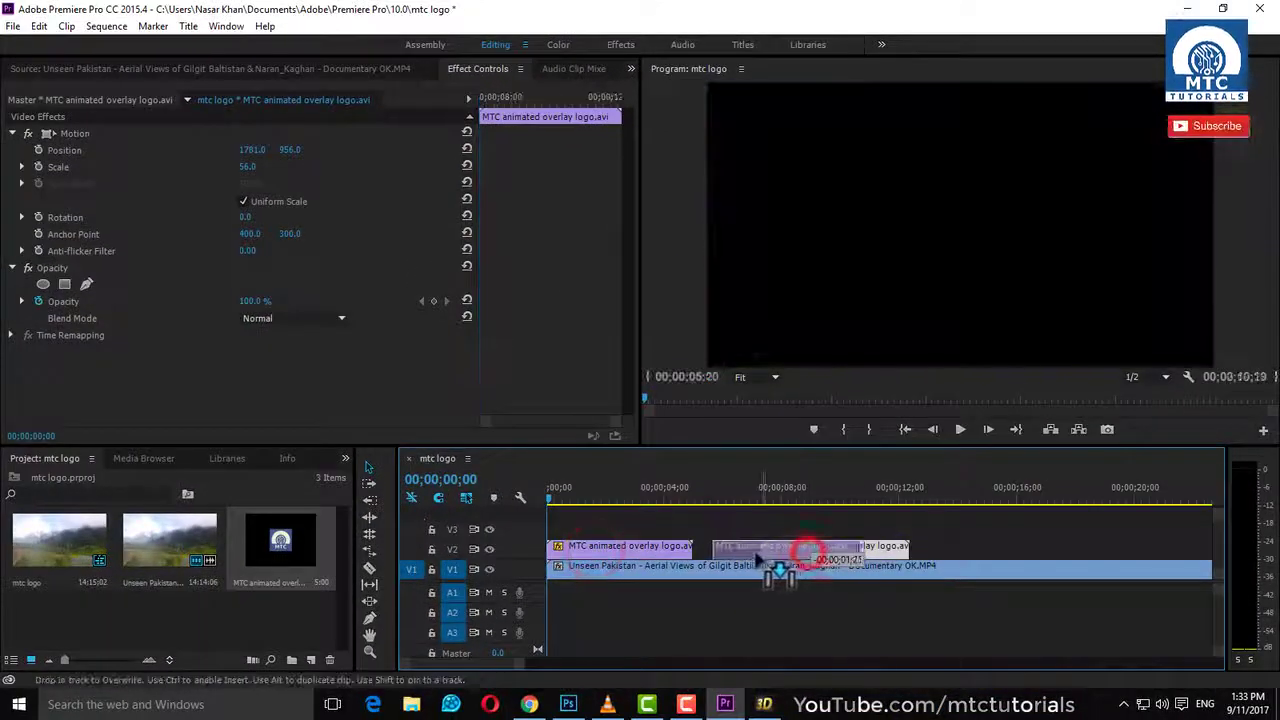
{"action": "left_click_drag", "start_coordinate": [758, 556], "coordinate": [759, 544]}
{"action": "left_click", "coordinate": [623, 545], "text": "shift"}
{"action": "left_click_drag", "start_coordinate": [623, 545], "coordinate": [890, 563], "text": "alt"}
{"action": "key", "text": "minus"}
{"action": "left_click_drag", "start_coordinate": [1104, 533], "coordinate": [567, 560]}
{"action": "left_click", "coordinate": [550, 487]}
{"action": "left_click", "coordinate": [597, 512]}
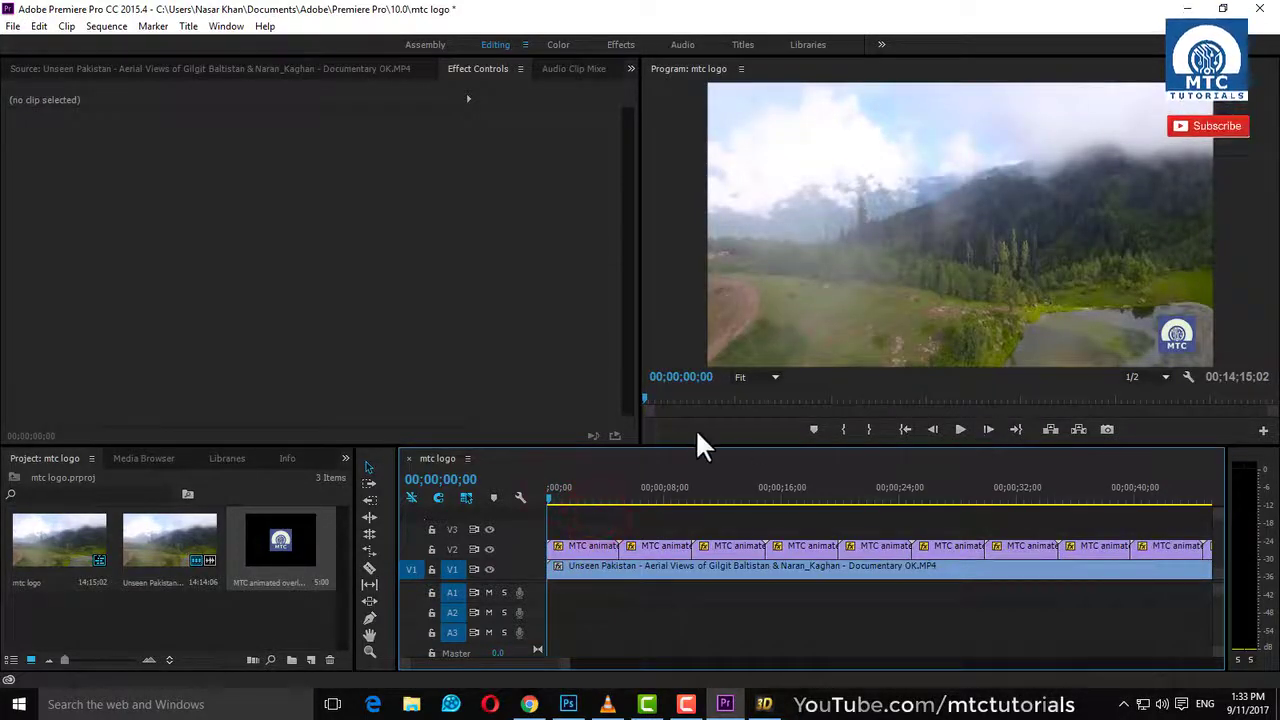
Enlarge the Program monitor, play the sequence to check the rotating logo overlay, and shrink the monitor again
{"action": "left_click_drag", "start_coordinate": [697, 447], "coordinate": [700, 583]}
{"action": "left_click_drag", "start_coordinate": [640, 450], "coordinate": [343, 431]}
{"action": "left_click", "coordinate": [814, 564]}
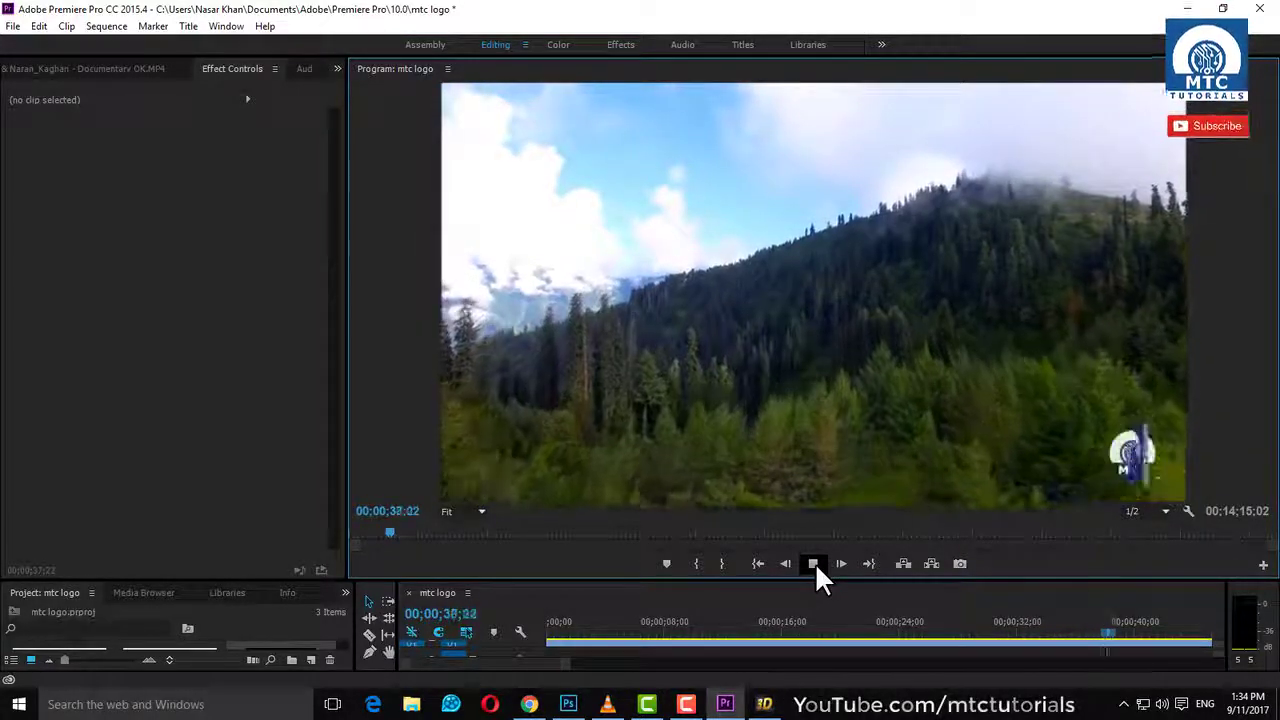
{"action": "left_click", "coordinate": [815, 563]}
{"action": "left_click_drag", "start_coordinate": [590, 581], "coordinate": [645, 424]}
{"action": "left_click_drag", "start_coordinate": [345, 345], "coordinate": [449, 340]}
Cut the documentary clip at the end of the last logo copy and delete the remainder
{"action": "scroll", "coordinate": [975, 615], "scroll_direction": "down", "scroll_amount": 3}
{"action": "scroll", "coordinate": [975, 615], "scroll_direction": "down", "scroll_amount": 5}
{"action": "key", "text": "c"}
{"action": "left_click", "coordinate": [1040, 560]}
{"action": "key", "text": "v"}
{"action": "left_click", "coordinate": [1065, 555]}
{"action": "key", "text": "Delete"}
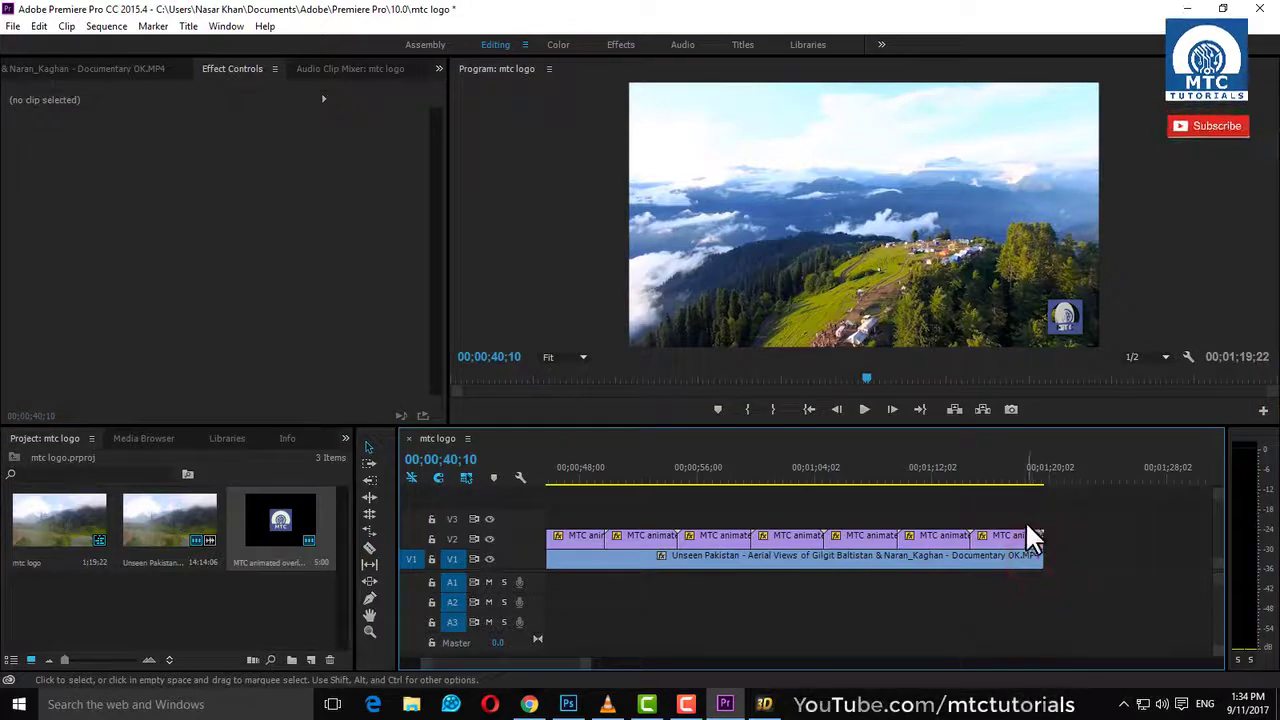
Add a fresh copy of the animated logo to V2 directly after the last logo clip
{"action": "left_click_drag", "start_coordinate": [287, 520], "coordinate": [1093, 537]}
{"action": "left_click", "coordinate": [1002, 540]}
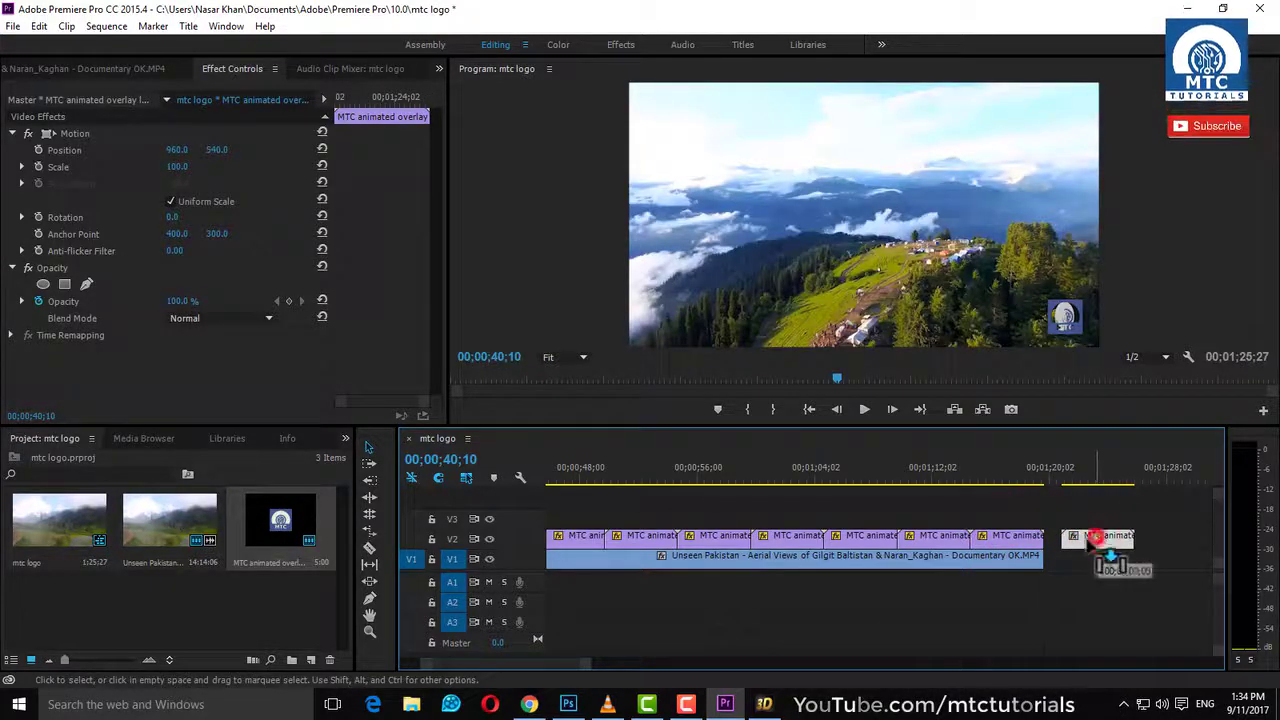
Create a 1920 × 1080 color matte in dark grey 414141 and place it on V1 beneath the last logo clip
{"action": "right_click", "coordinate": [205, 590]}
{"action": "mouse_move", "coordinate": [270, 508]}
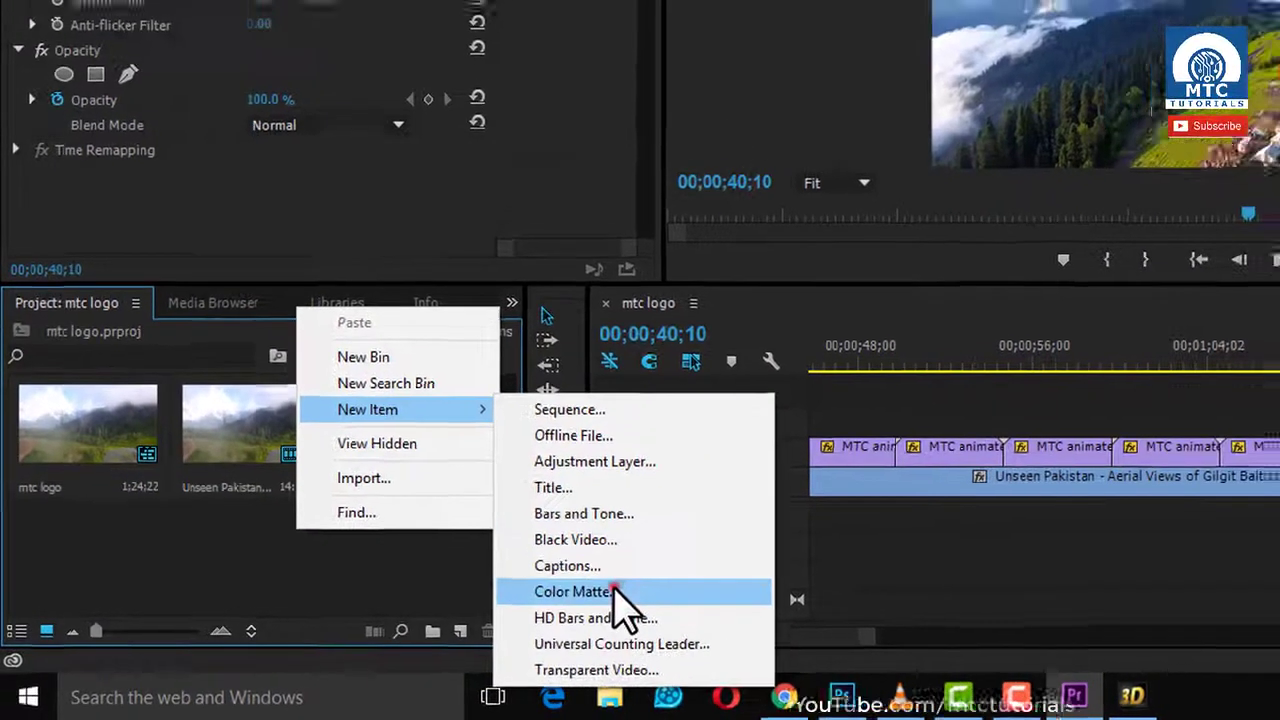
{"action": "left_click", "coordinate": [616, 592]}
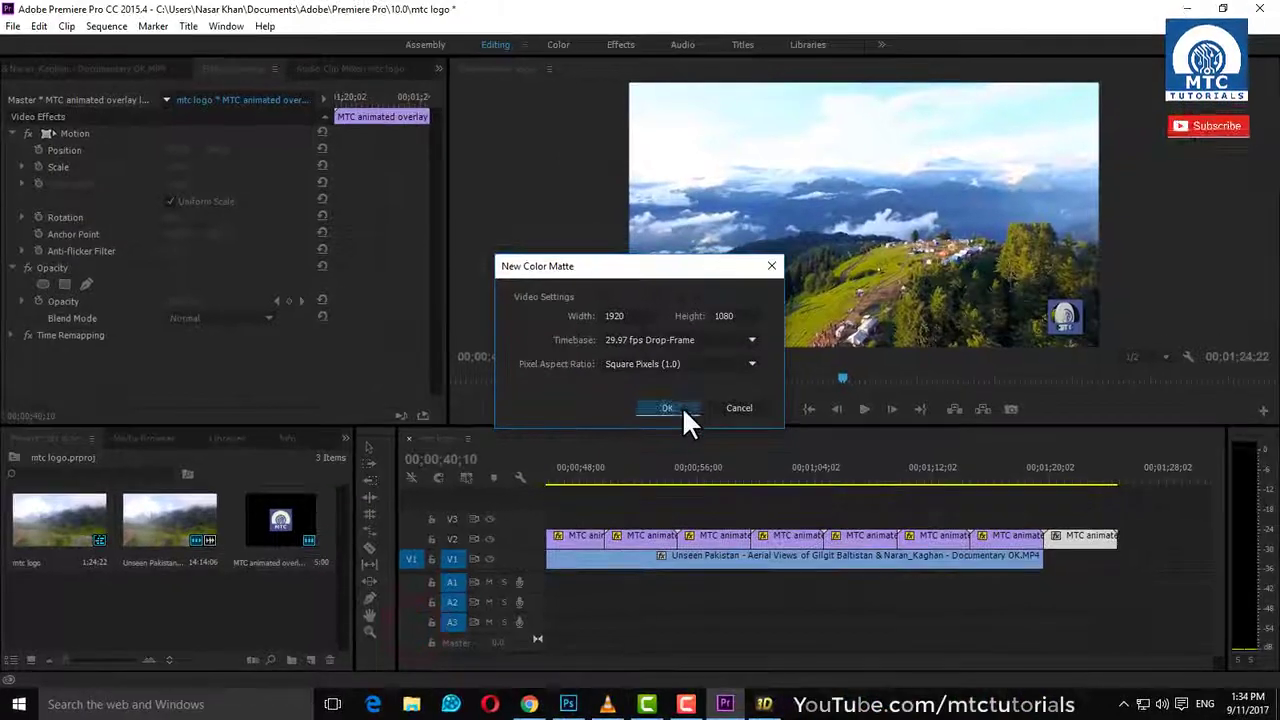
{"action": "left_click", "coordinate": [682, 407]}
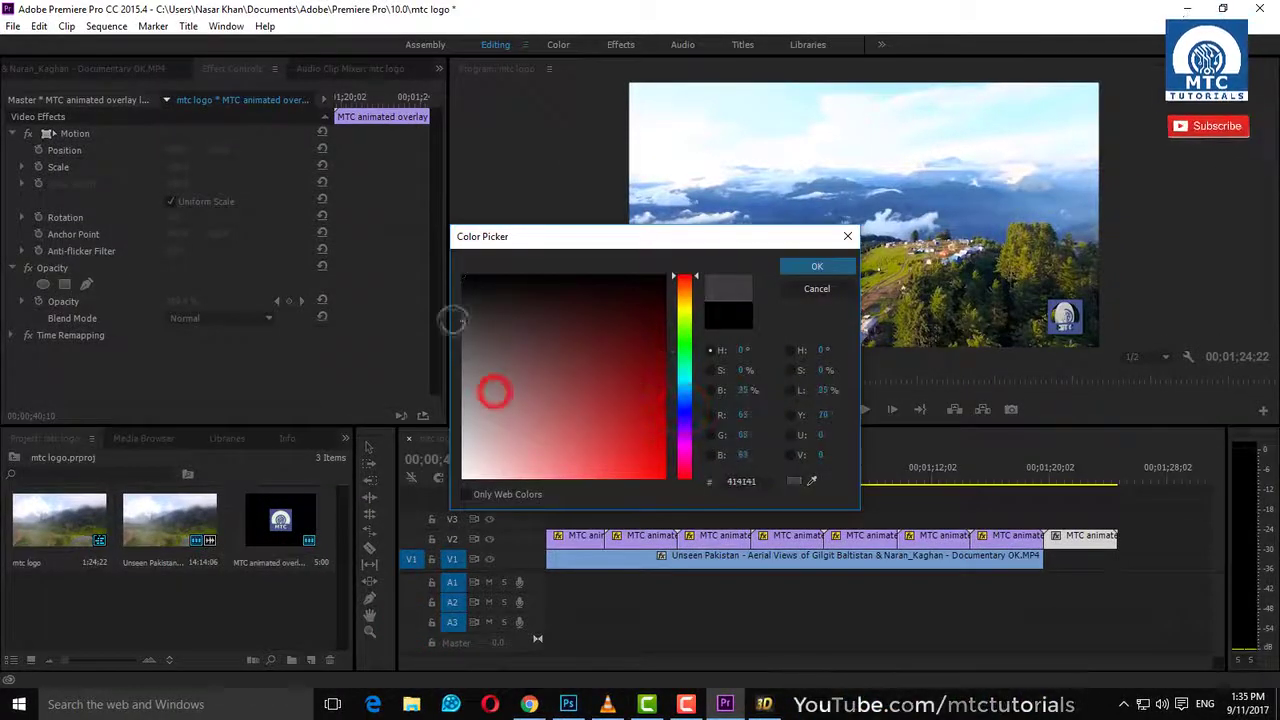
{"action": "left_click", "coordinate": [814, 266]}
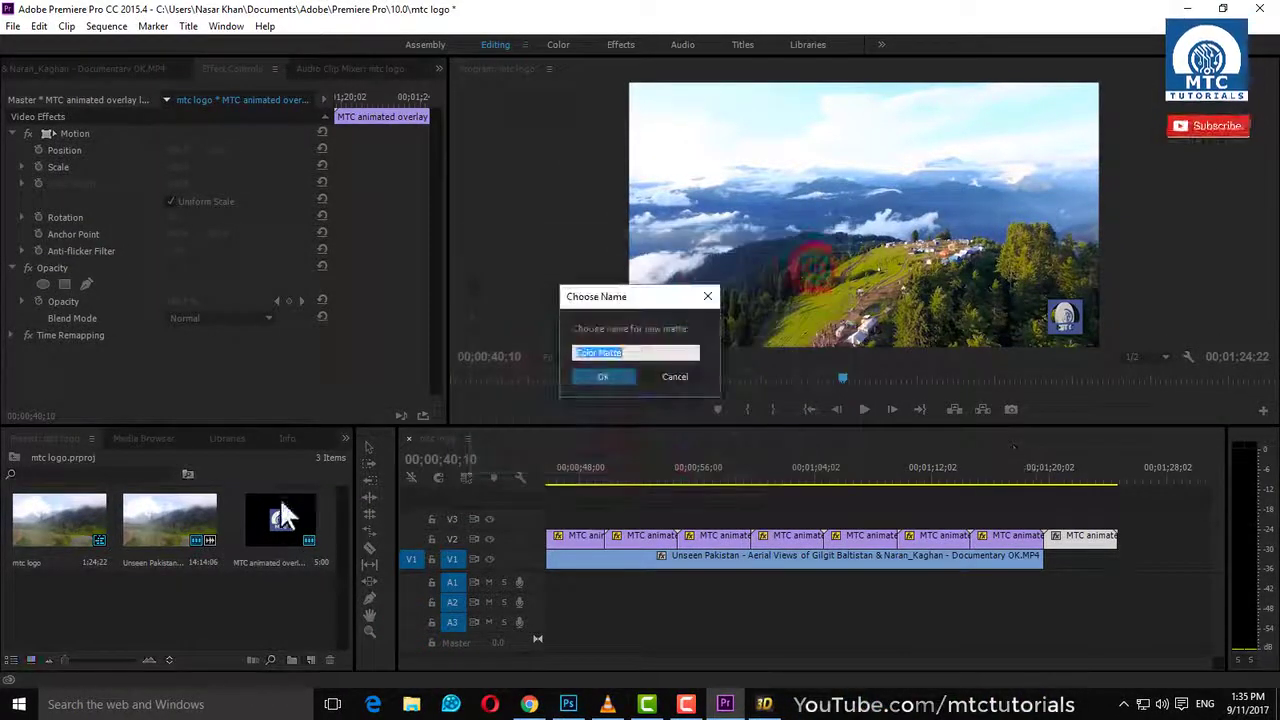
{"action": "left_click", "coordinate": [605, 377]}
{"action": "left_click_drag", "start_coordinate": [458, 600], "coordinate": [1060, 556]}
Scale the last logo clip over the matte to 118 and raise it to vertical position 447
{"action": "left_click", "coordinate": [1050, 474]}
{"action": "left_click_drag", "start_coordinate": [1059, 473], "coordinate": [1073, 479]}
{"action": "left_click", "coordinate": [1079, 541]}
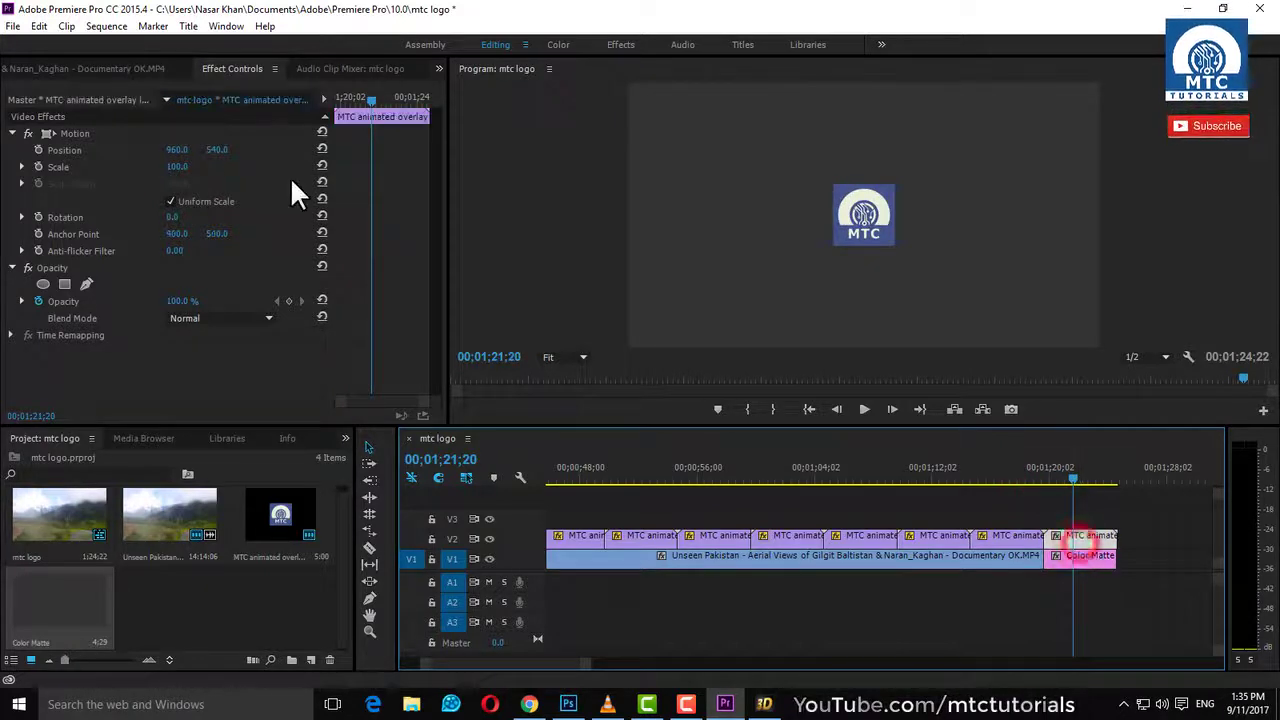
{"action": "left_click_drag", "start_coordinate": [176, 166], "coordinate": [214, 148]}
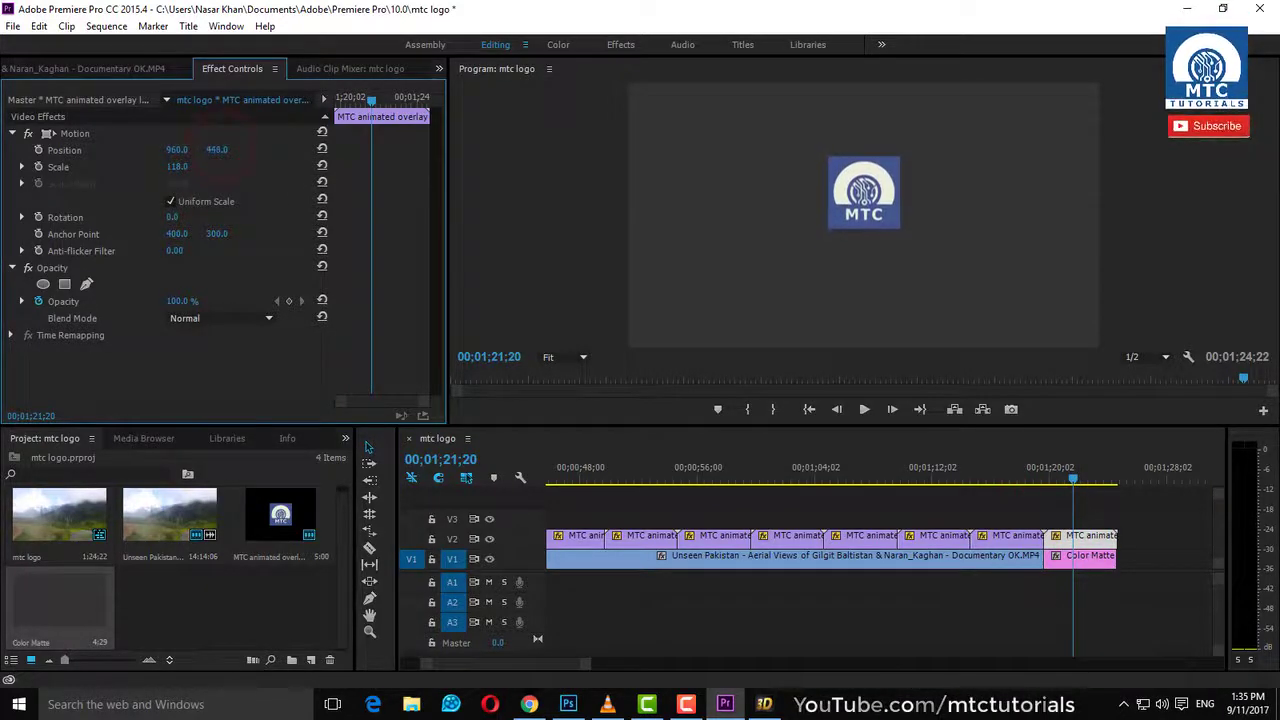
Create a new title with the default settings and enter the text "MTC Tutorials"
{"action": "right_click", "coordinate": [222, 603]}
{"action": "left_click", "coordinate": [290, 502]}
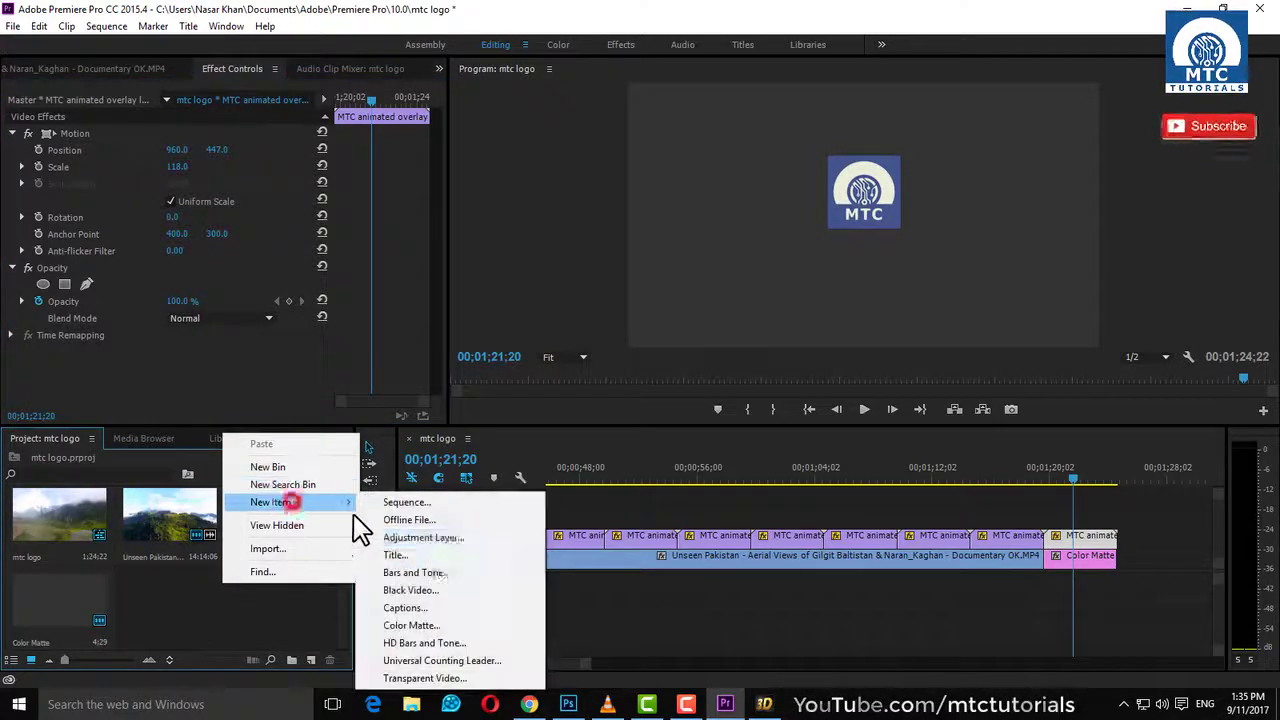
{"action": "left_click", "coordinate": [428, 562]}
{"action": "left_click", "coordinate": [671, 423]}
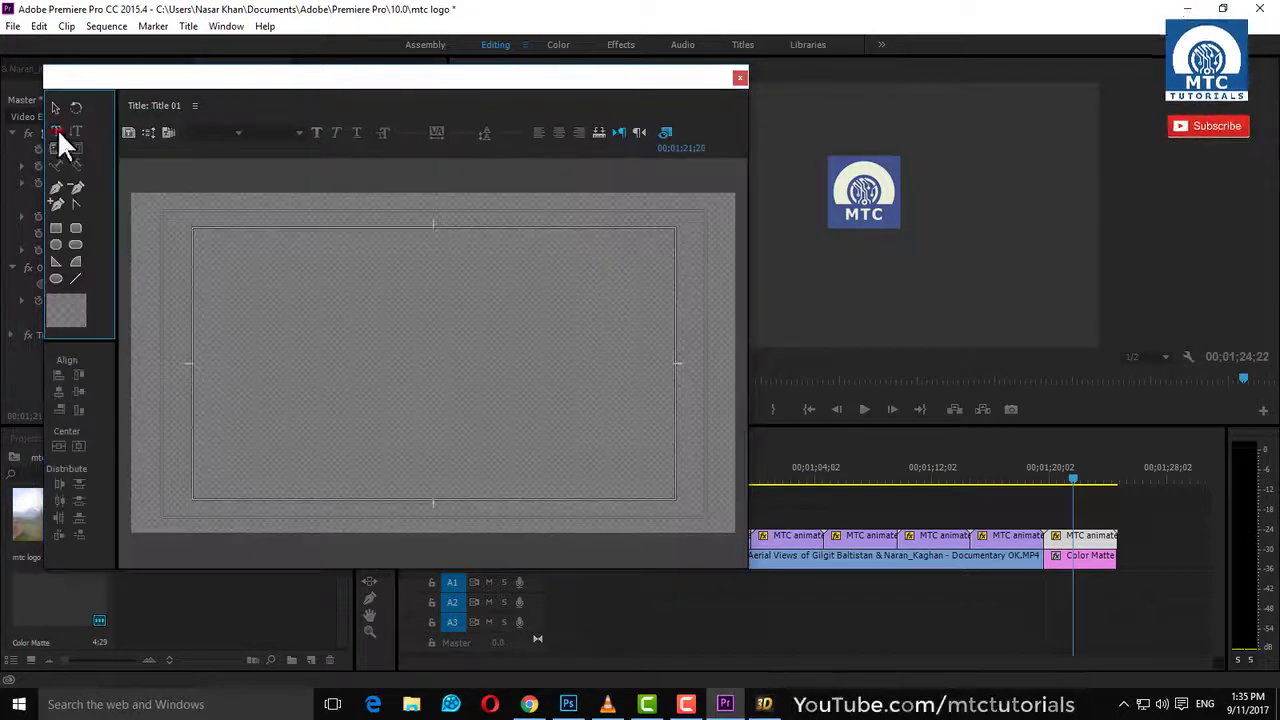
{"action": "left_click", "coordinate": [252, 394]}
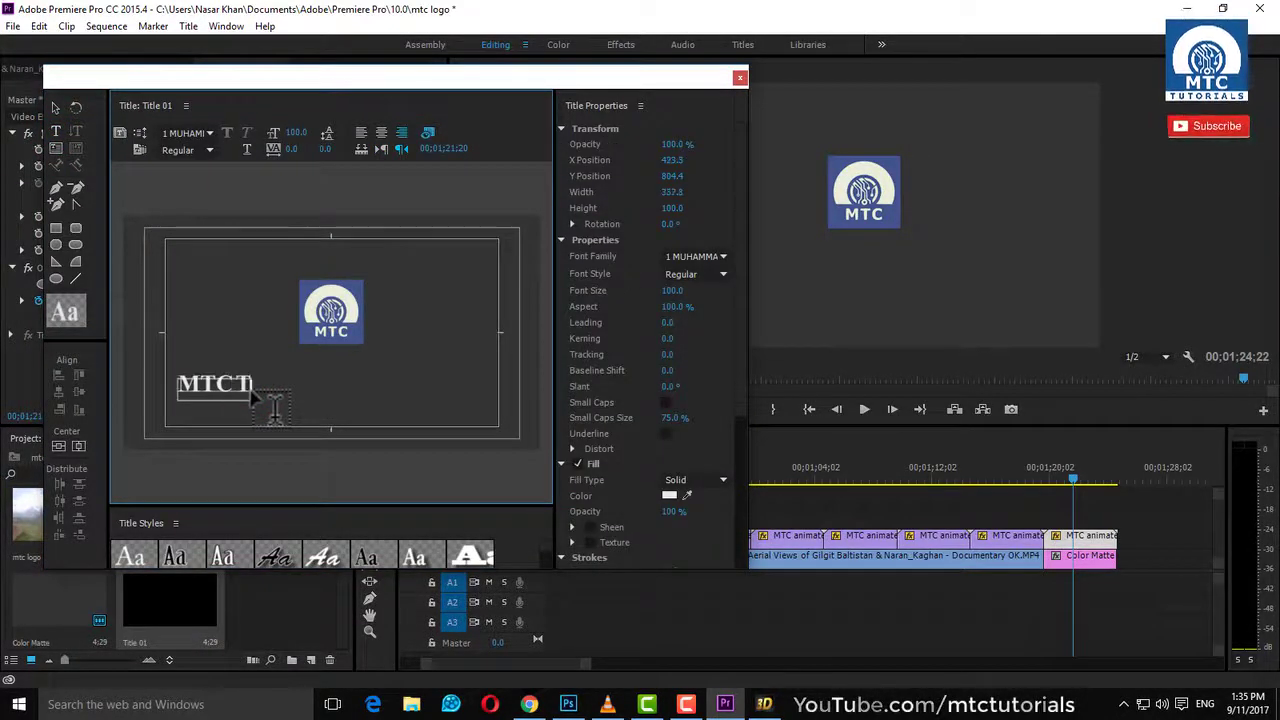
Set the title text to font size 57, place it centered just below the logo, and close the title editor
{"action": "left_click", "coordinate": [55, 106]}
{"action": "left_click_drag", "start_coordinate": [205, 398], "coordinate": [360, 374]}
{"action": "left_click_drag", "start_coordinate": [297, 133], "coordinate": [295, 133]}
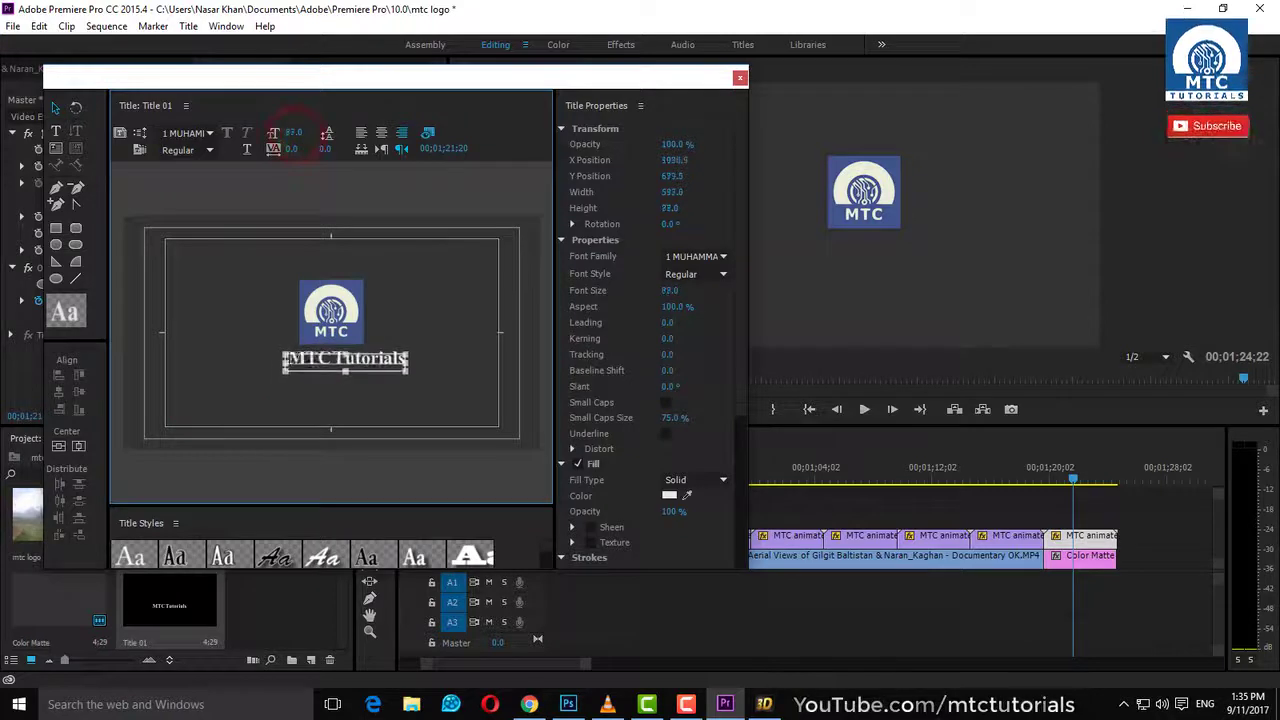
{"action": "left_click", "coordinate": [411, 286]}
{"action": "left_click", "coordinate": [376, 361]}
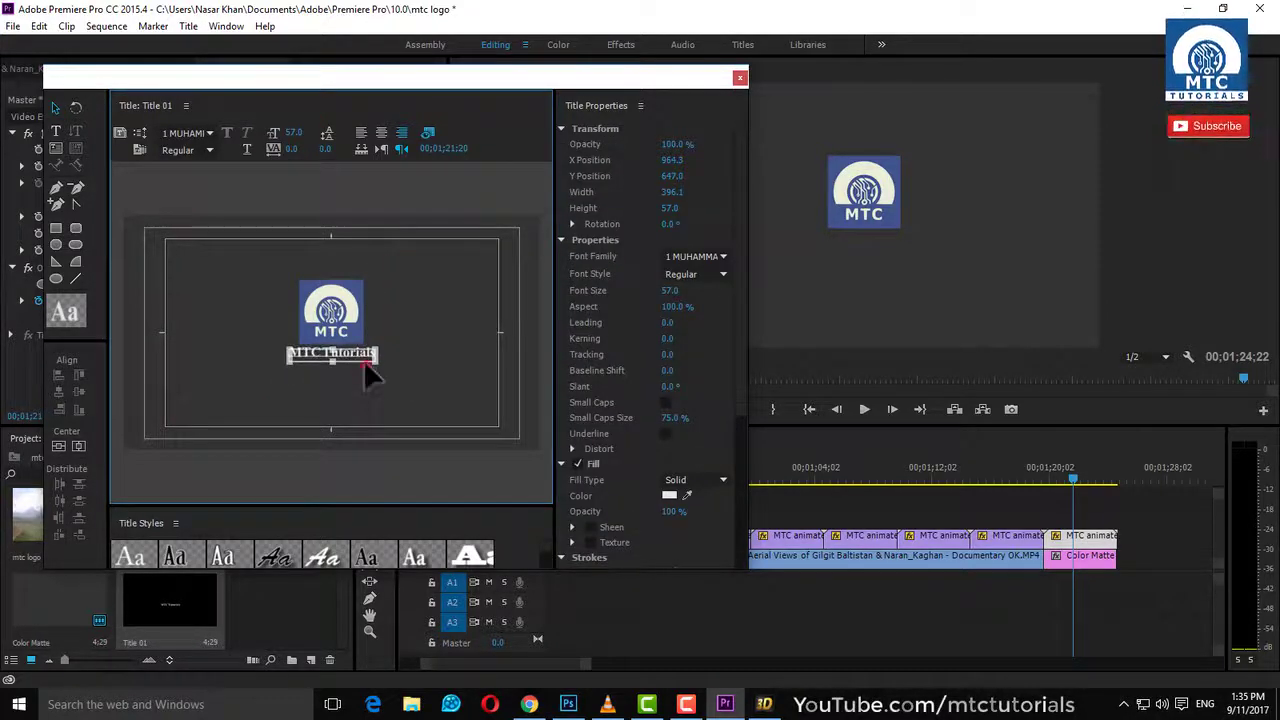
{"action": "left_click", "coordinate": [358, 385]}
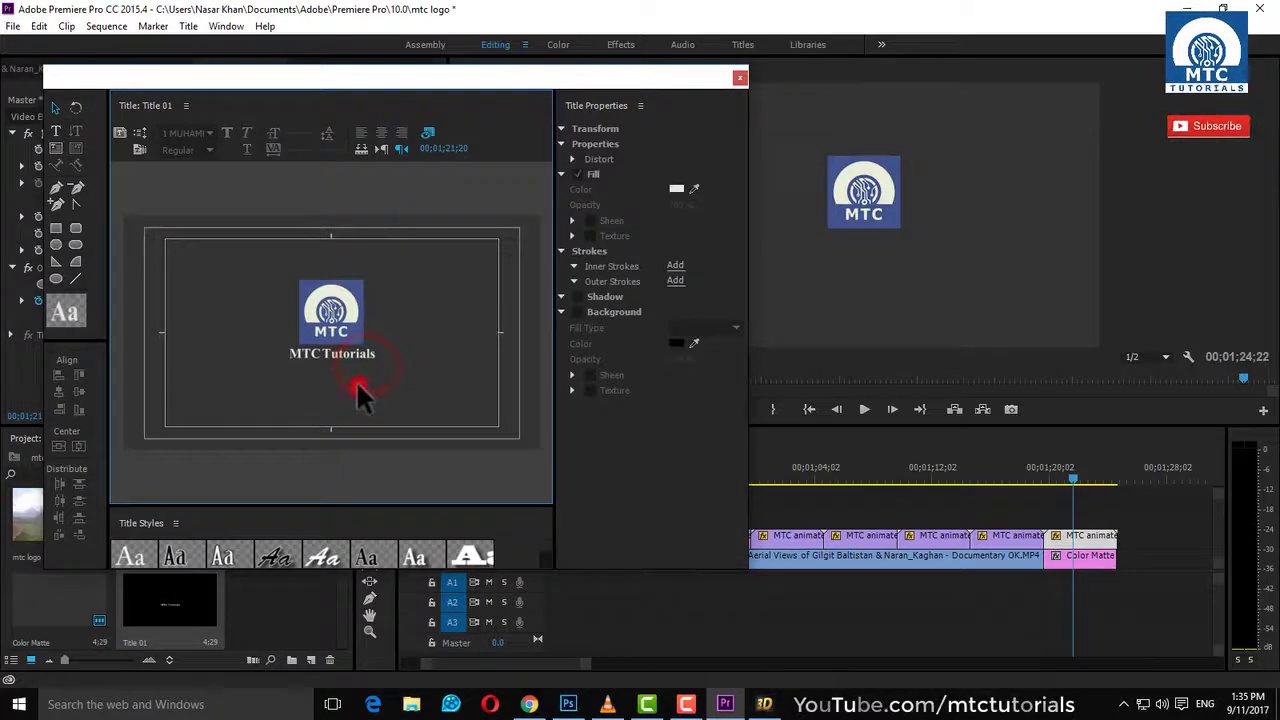
{"action": "left_click", "coordinate": [740, 77]}
Place the title on V3 above the last logo clip and lower it to vertical position 555
{"action": "left_click_drag", "start_coordinate": [170, 600], "coordinate": [1060, 497]}
{"action": "left_click", "coordinate": [1053, 478]}
{"action": "left_click", "coordinate": [1080, 520]}
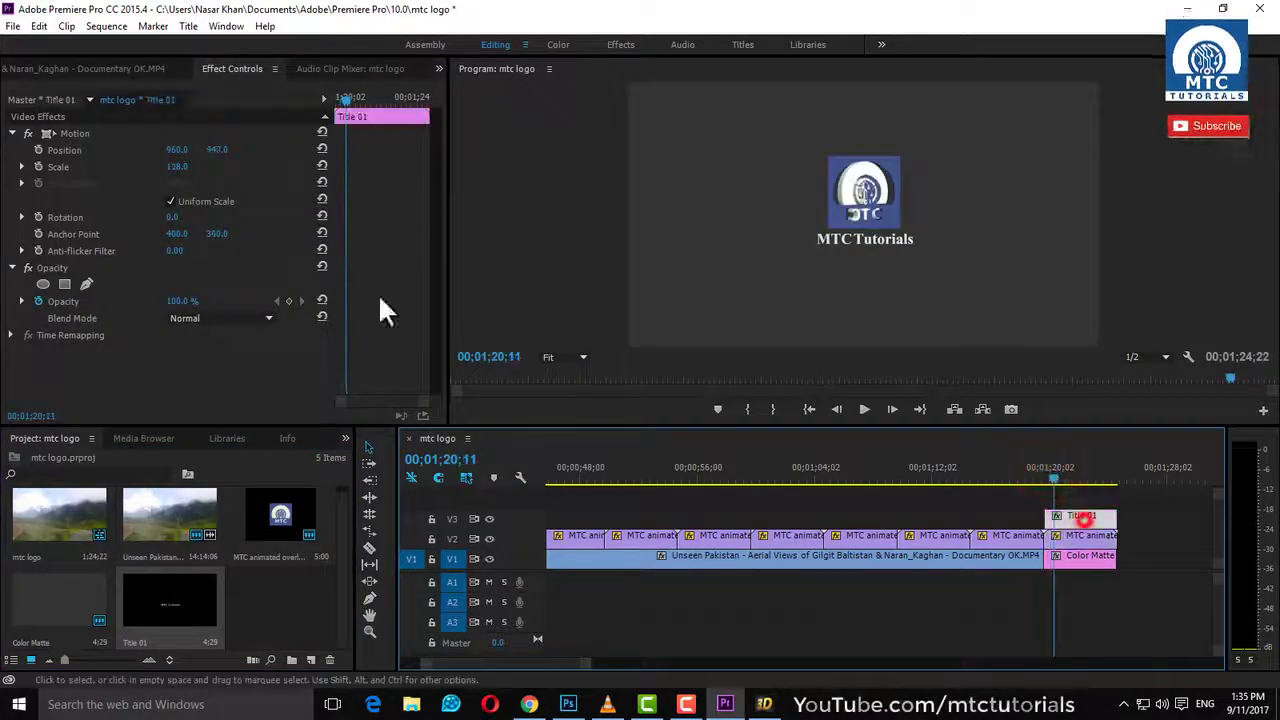
{"action": "left_click_drag", "start_coordinate": [215, 149], "coordinate": [220, 149]}
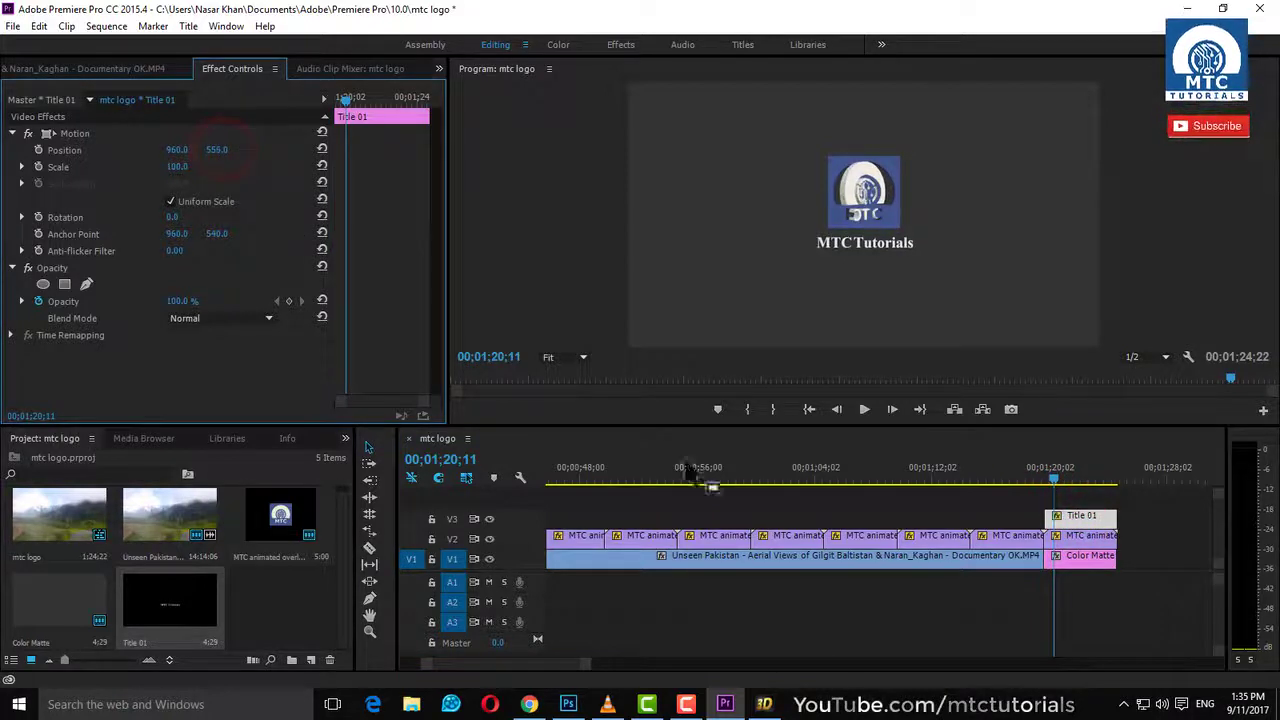
Play the sequence from about 00;01;17 to check the transition into the closing logo and title
{"action": "left_click_drag", "start_coordinate": [1044, 471], "coordinate": [1005, 476]}
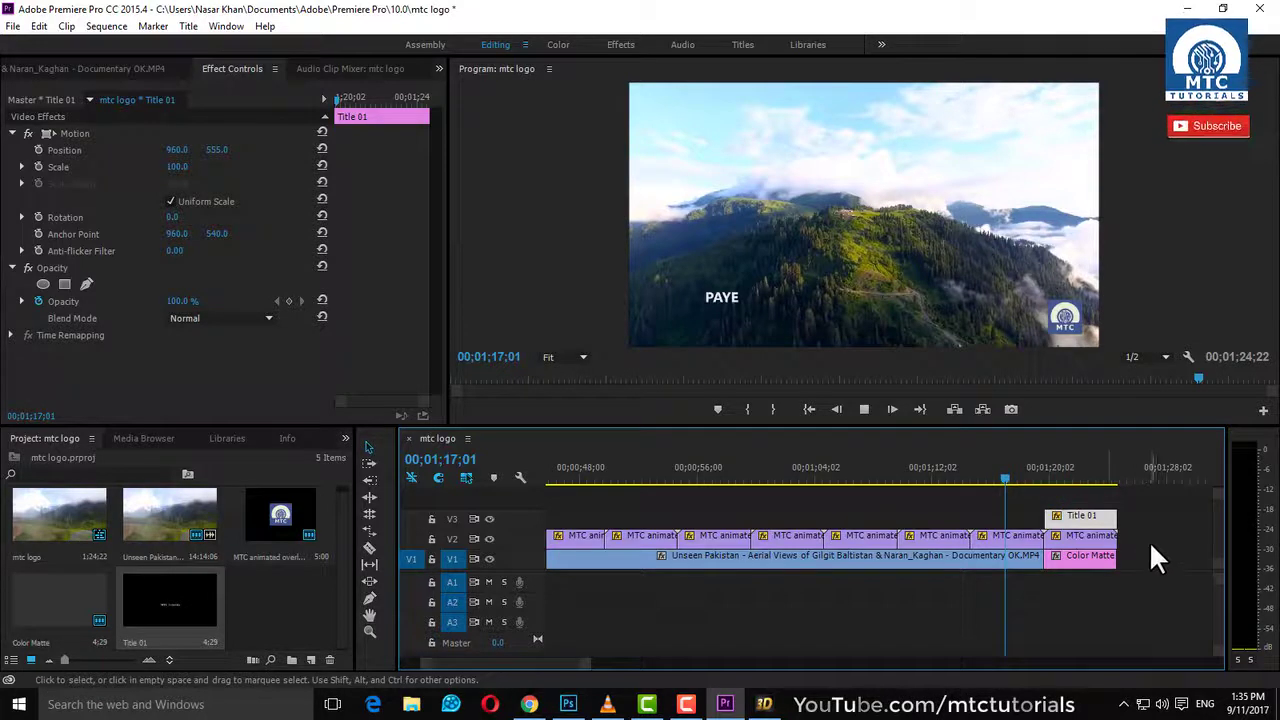
{"action": "key", "text": "space"}
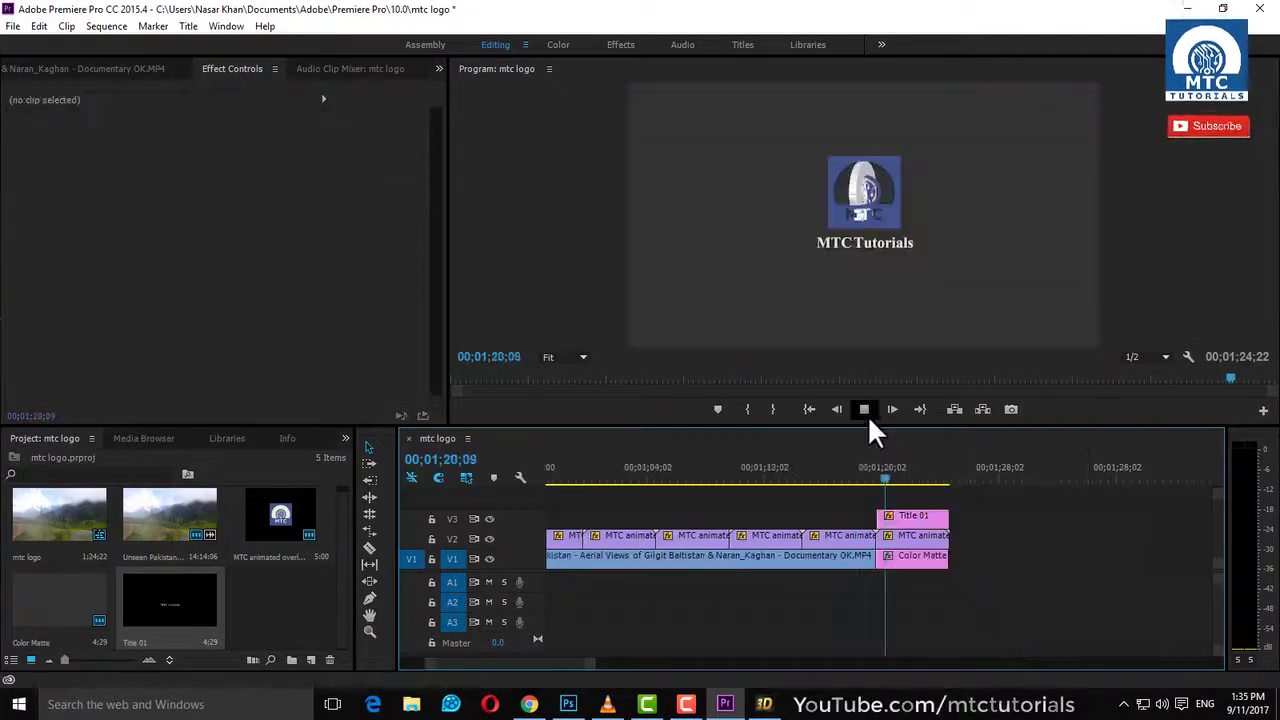
{"action": "left_click_drag", "start_coordinate": [901, 472], "coordinate": [926, 494]}
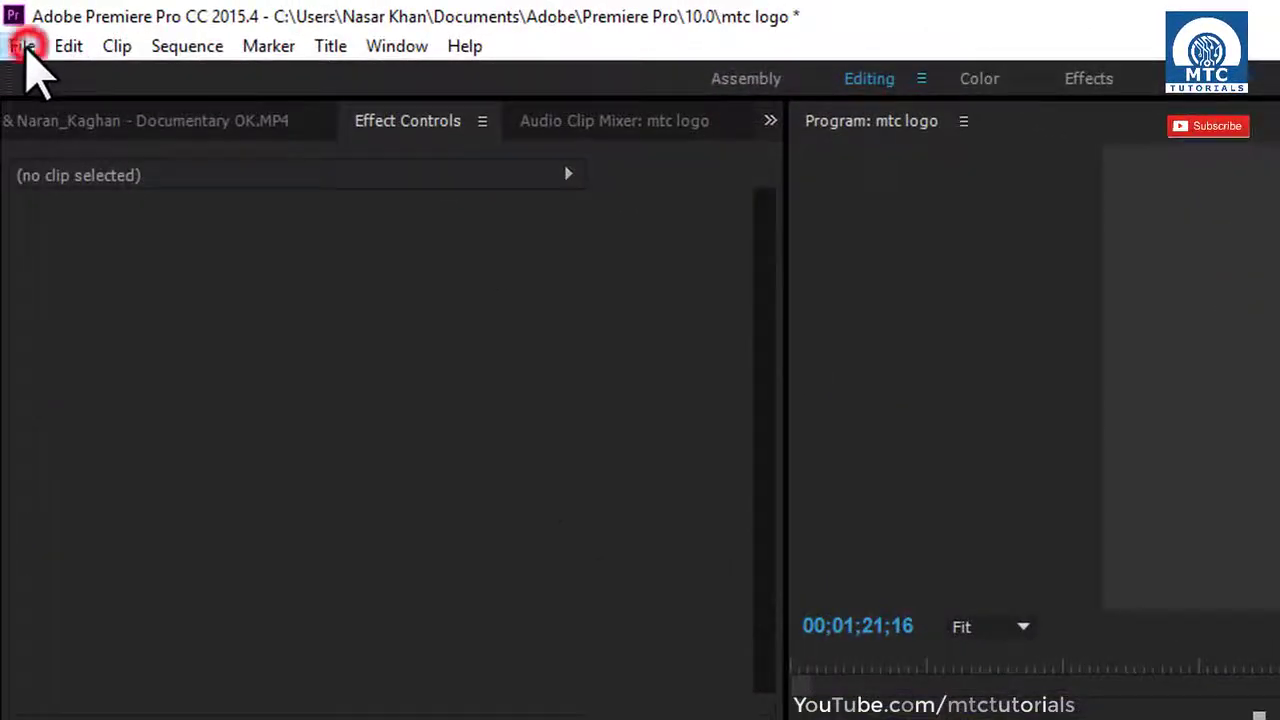
Export the sequence as an MPEG2 video using the PAL 1280 × 720, 25 fps preset
{"action": "left_click", "coordinate": [22, 46]}
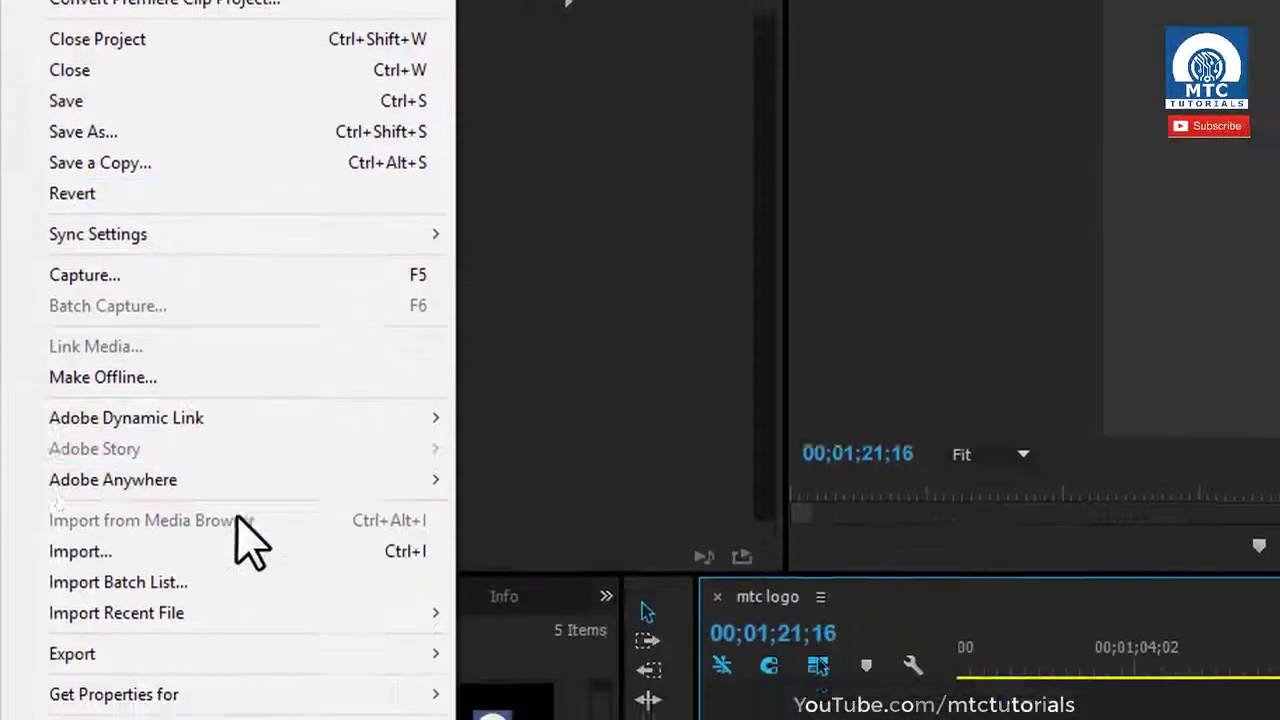
{"action": "left_click", "coordinate": [218, 654]}
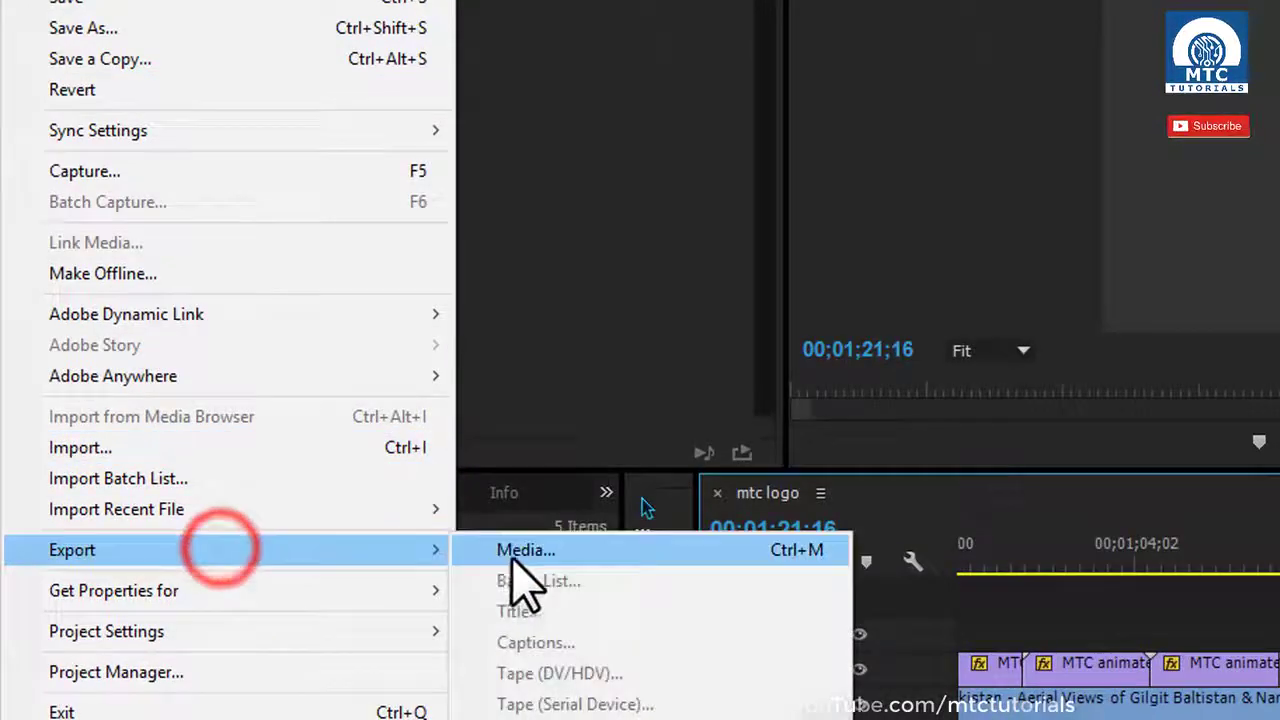
{"action": "left_click", "coordinate": [520, 552]}
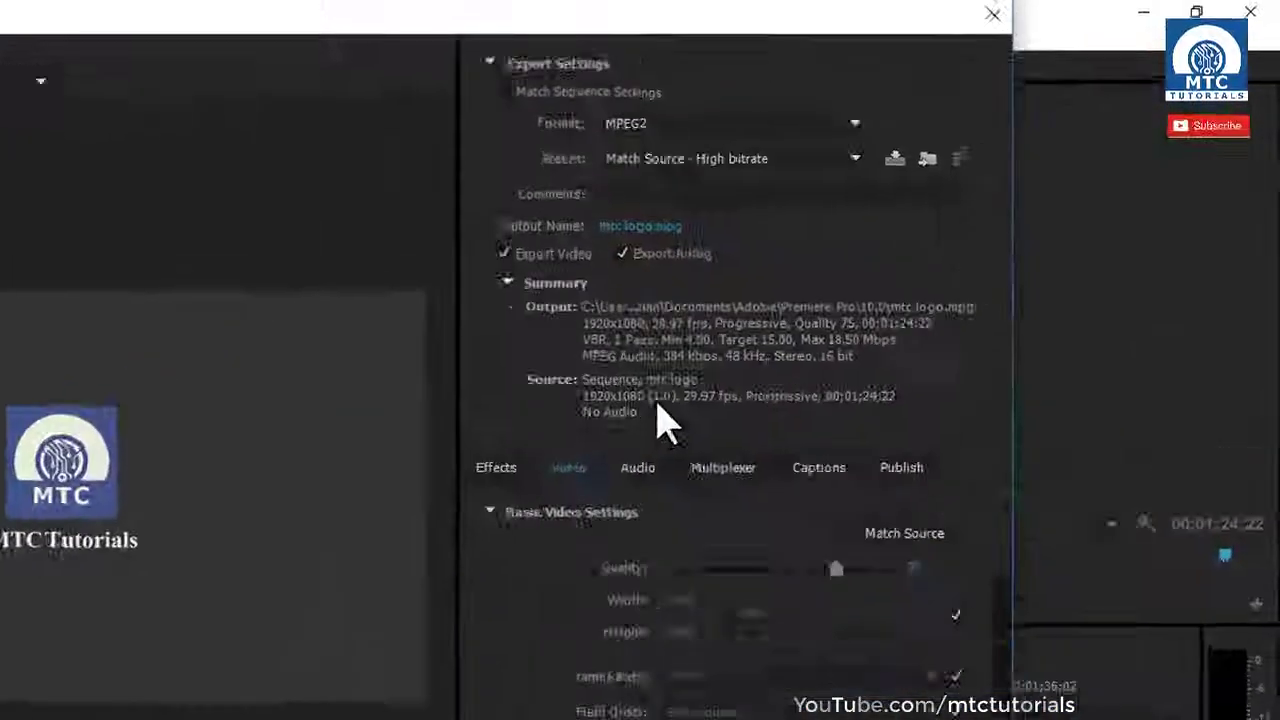
{"action": "left_click", "coordinate": [638, 192]}
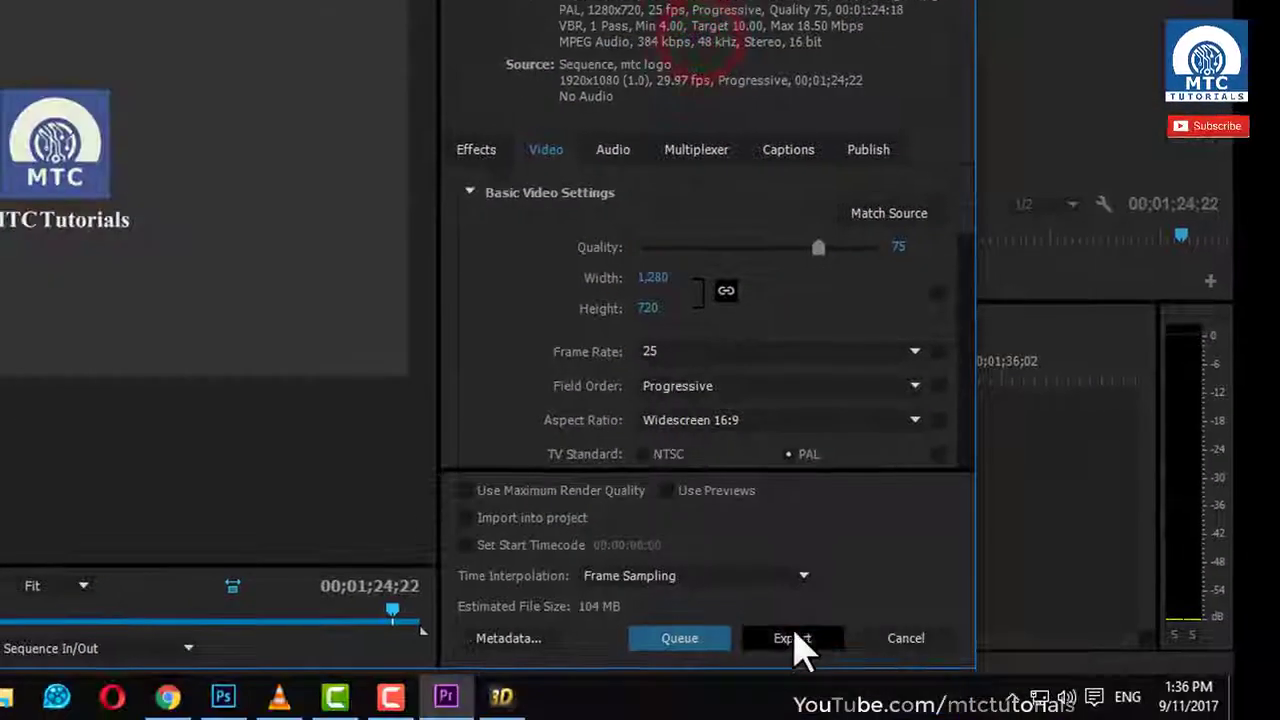
{"action": "left_click", "coordinate": [782, 714]}
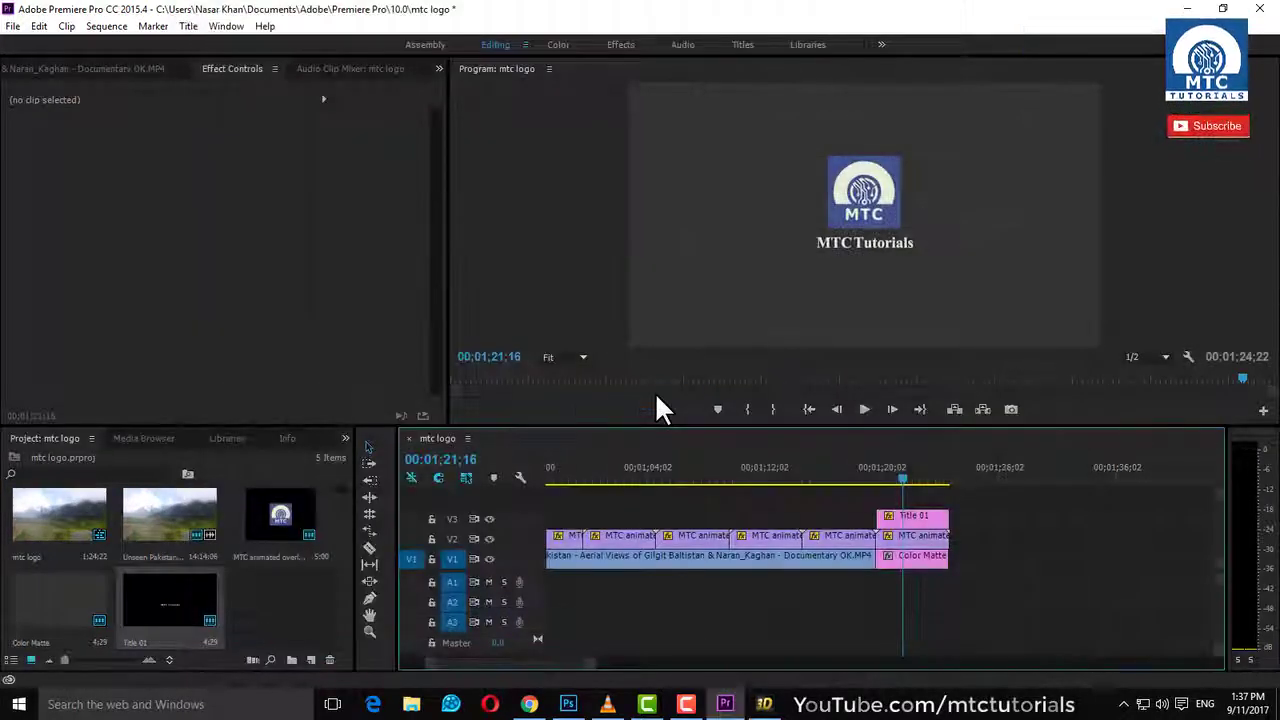
Minimize the editor and open the export folder Documents > Adobe > Premiere Pro > 10.0 in File Explorer
{"action": "left_click", "coordinate": [1183, 9]}
{"action": "right_click", "coordinate": [46, 40]}
{"action": "left_click", "coordinate": [110, 34]}
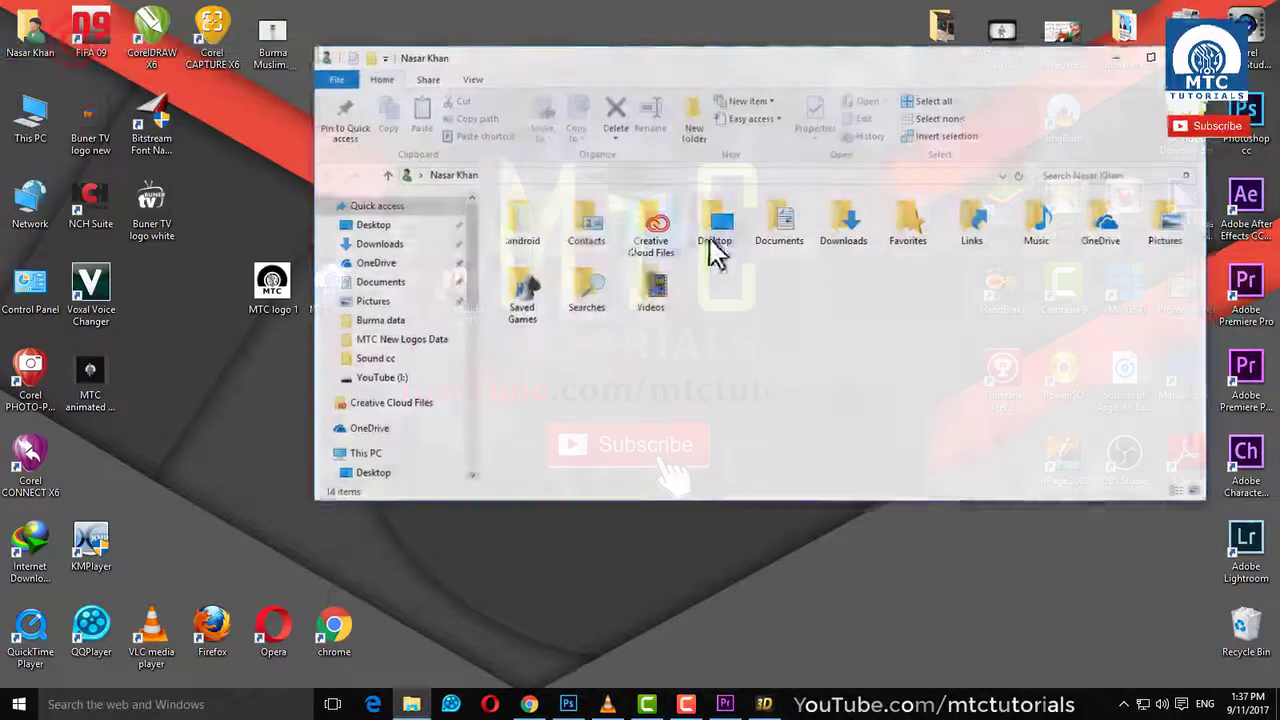
{"action": "double_click", "coordinate": [778, 228]}
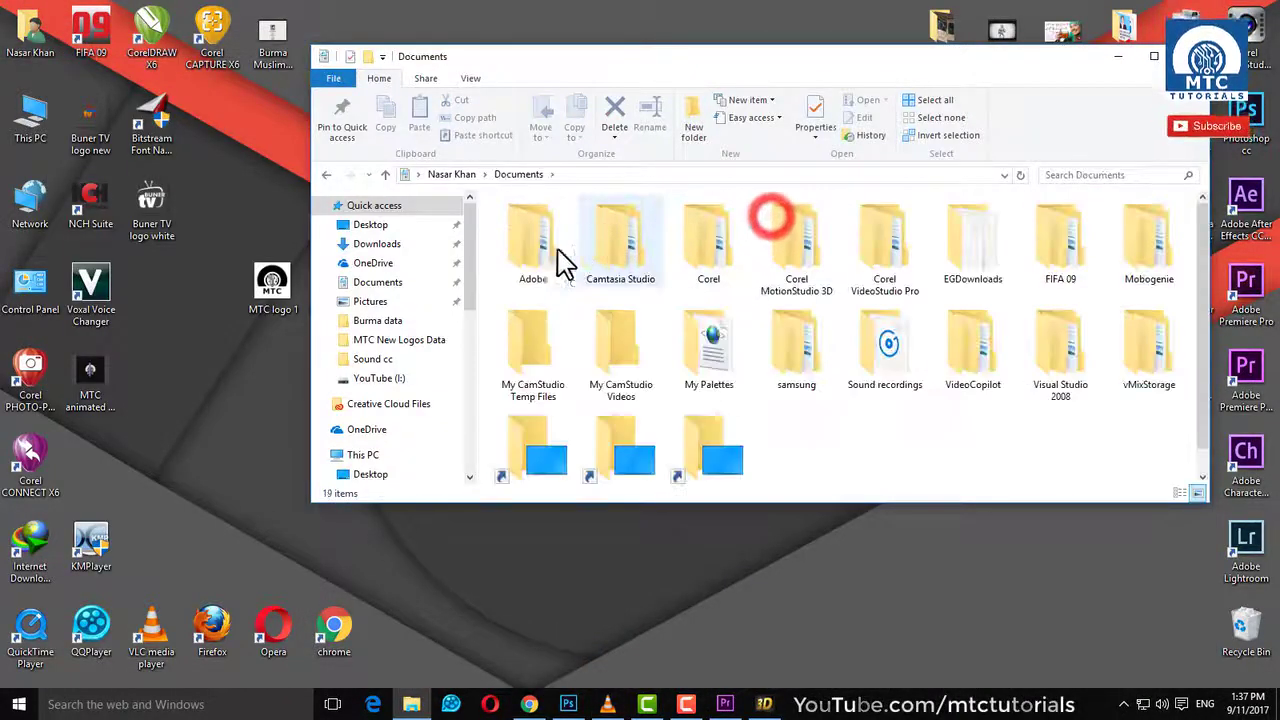
{"action": "double_click", "coordinate": [543, 250]}
{"action": "double_click", "coordinate": [545, 305]}
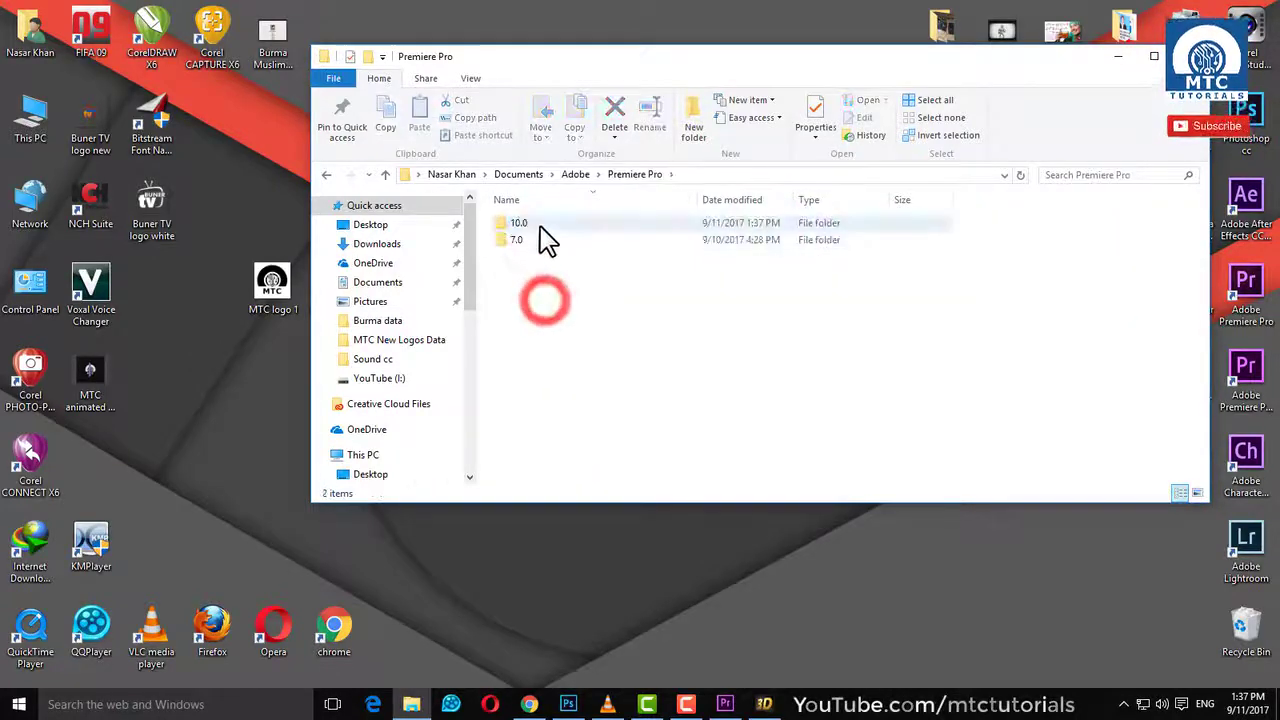
{"action": "double_click", "coordinate": [538, 226]}
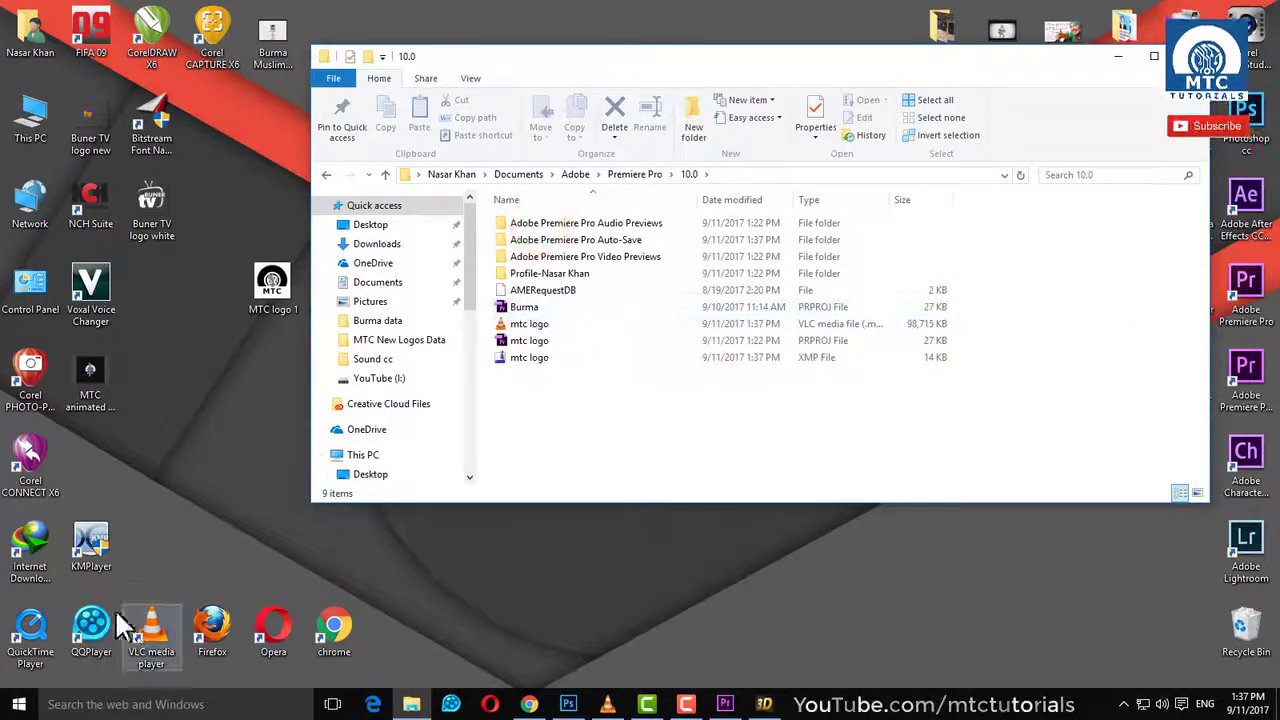
Launch QQPlayer and open the exported mtc logo.mpg in it for playback
{"action": "double_click", "coordinate": [88, 626]}
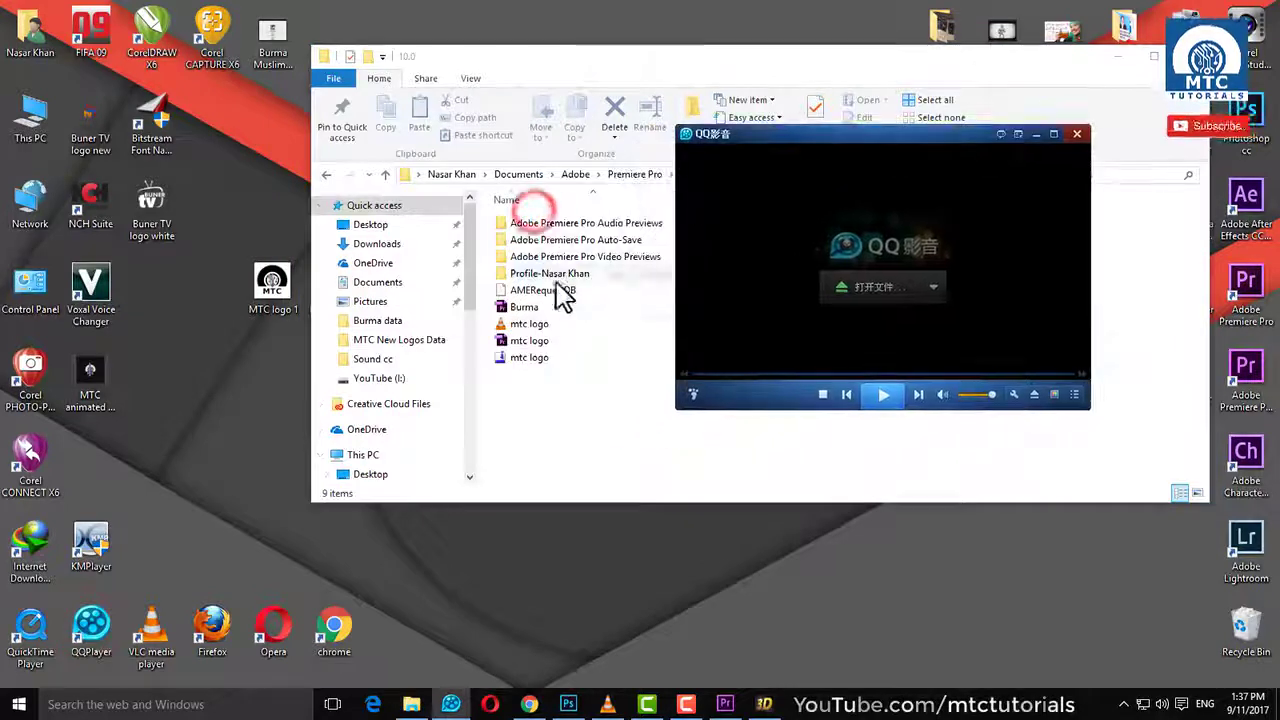
{"action": "double_click", "coordinate": [529, 323]}
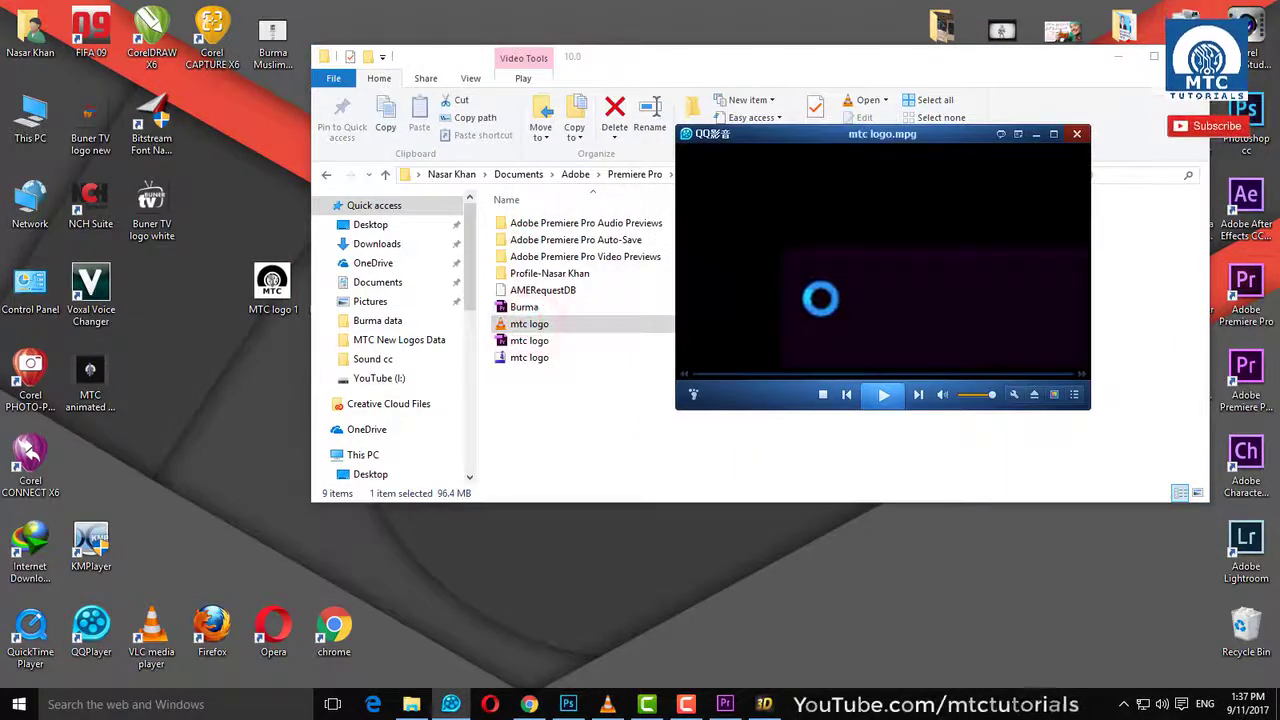